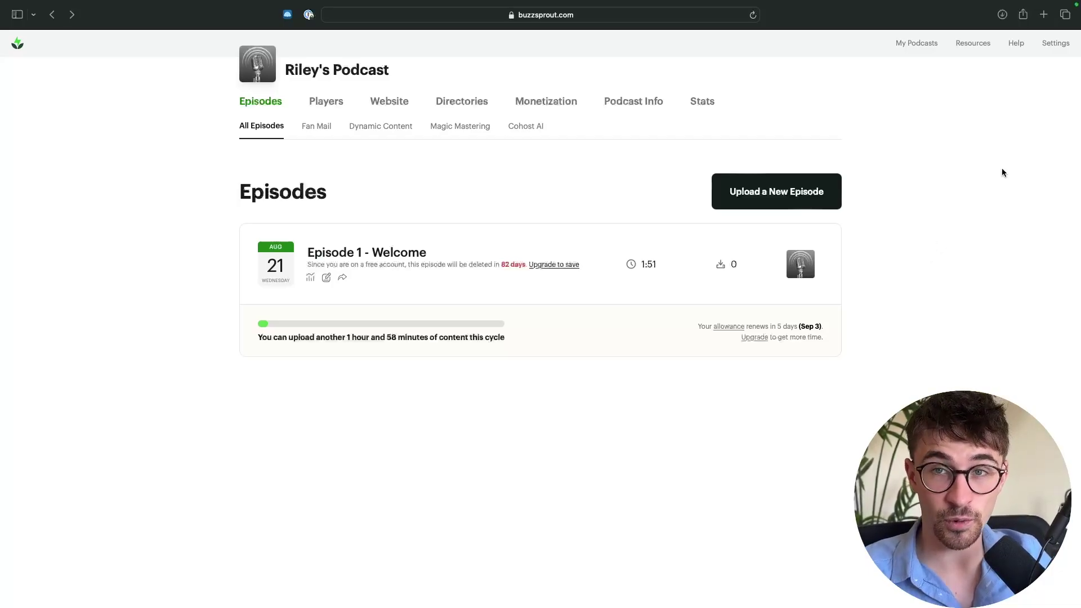
Step: Go to the Refer a Friend page in settings and point out the $20 credit for both sides
left_click(1061, 45)
left_click(980, 116)
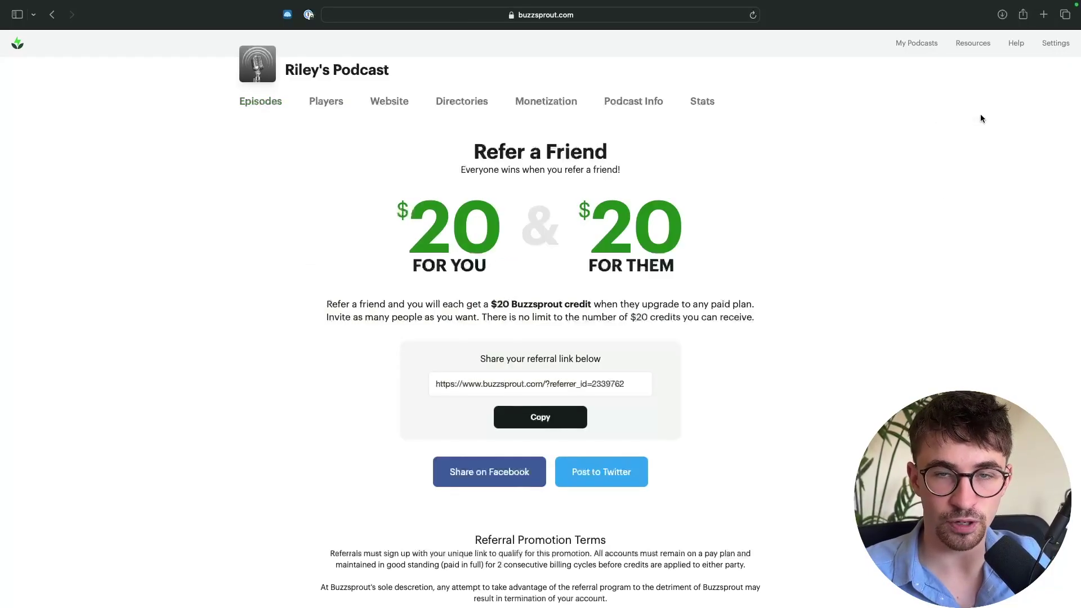
left_click_drag(636, 230, 502, 270)
left_click(760, 259)
left_click_drag(576, 225, 687, 270)
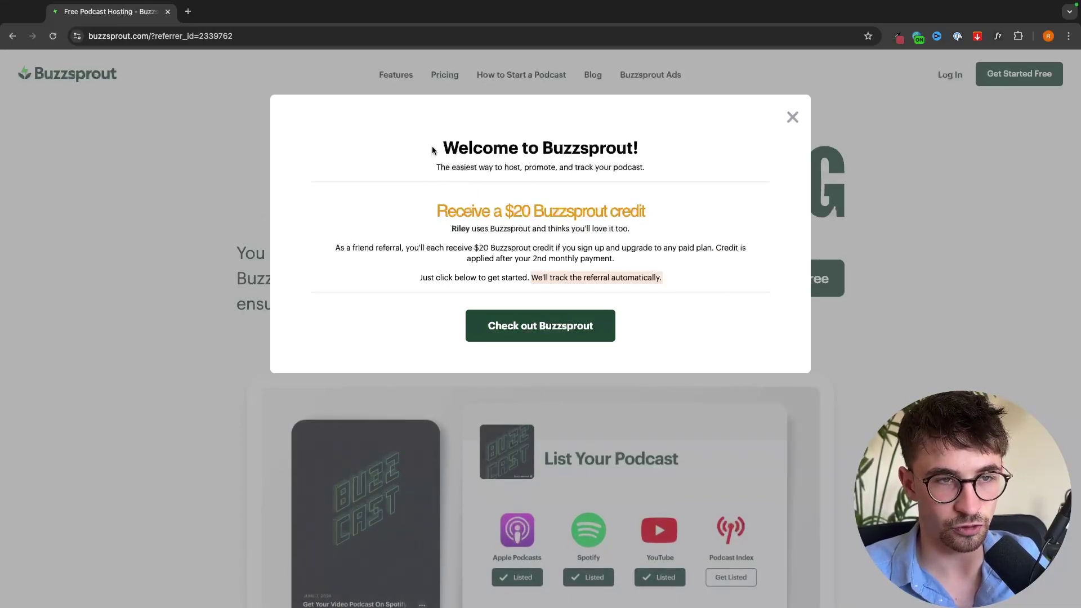
Step: Point out the 'Welcome to Buzzsprout!' heading and $20 credit, then choose 'Check out Buzzsprout'
left_click_drag(432, 150, 680, 150)
left_click(506, 203)
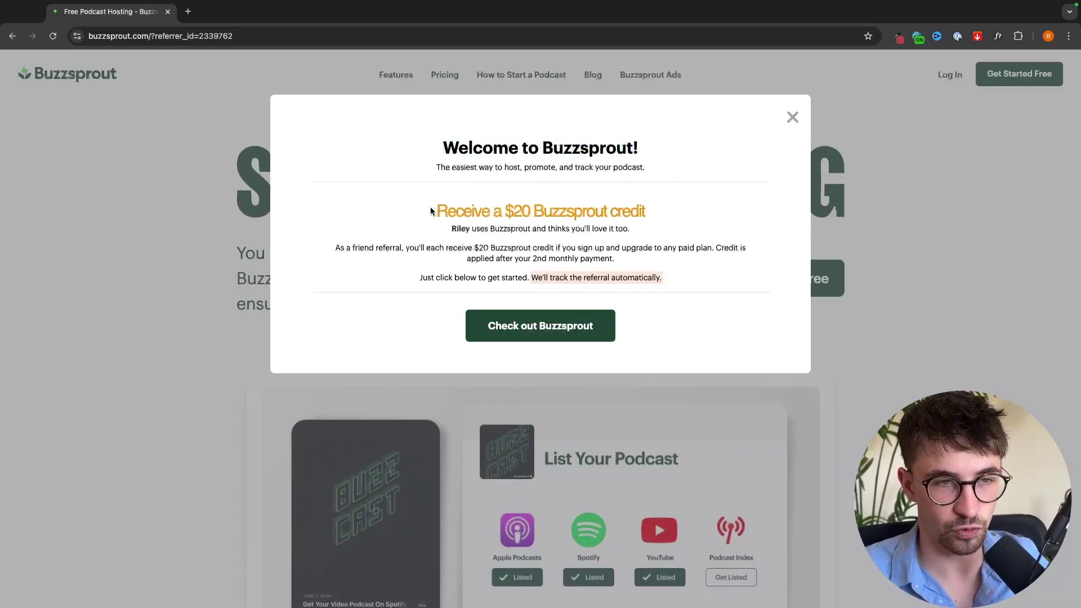
left_click_drag(431, 211, 653, 217)
left_click(689, 221)
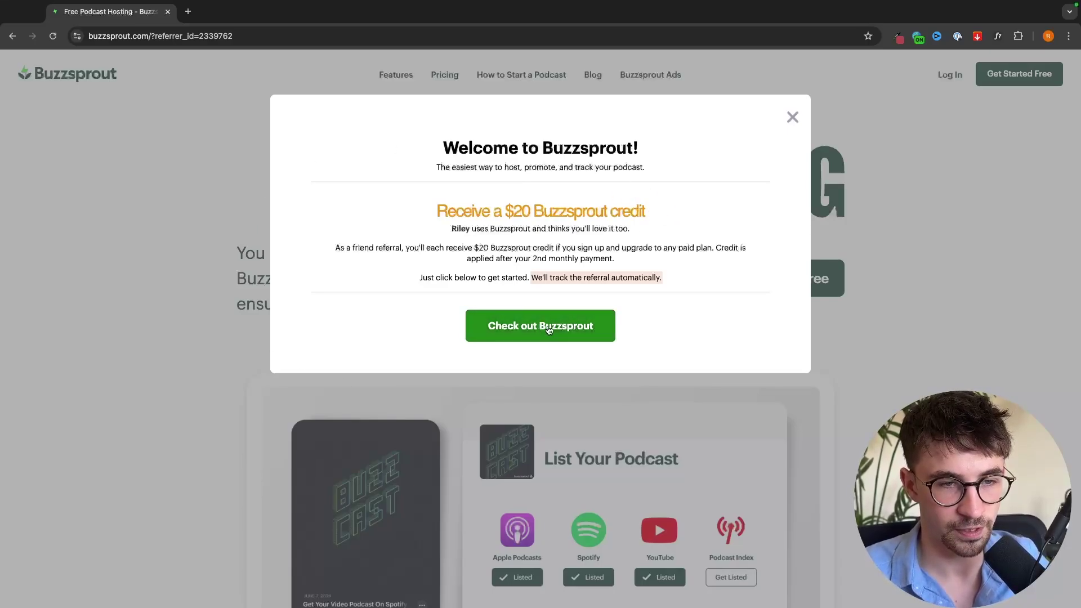
left_click(528, 332)
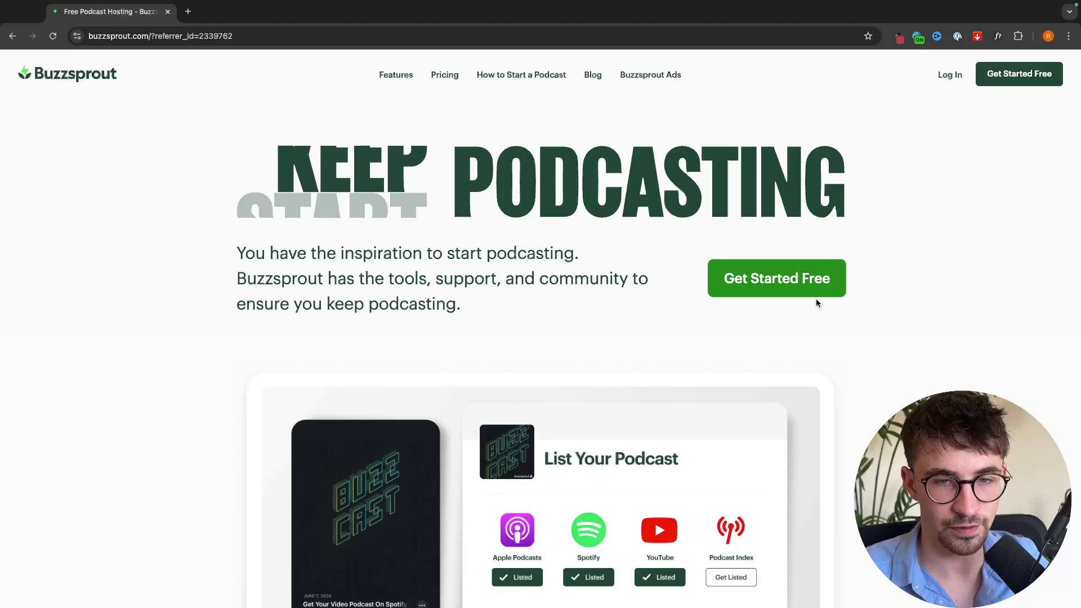
Step: Sign up for a free account with a first name and e-mail, then set a password
left_click(765, 285)
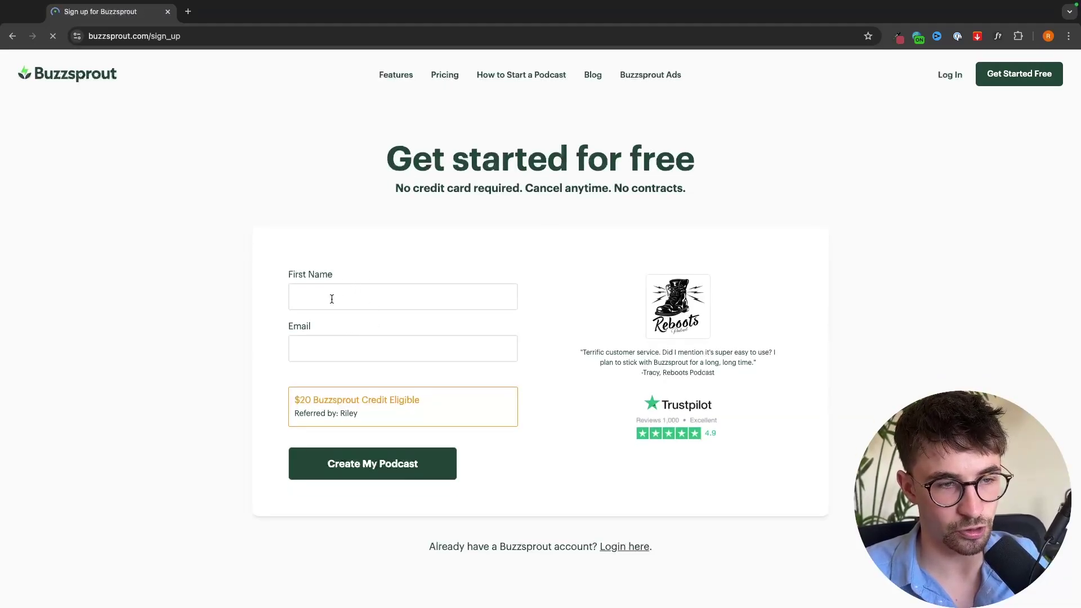
left_click(360, 291)
type("Riley")
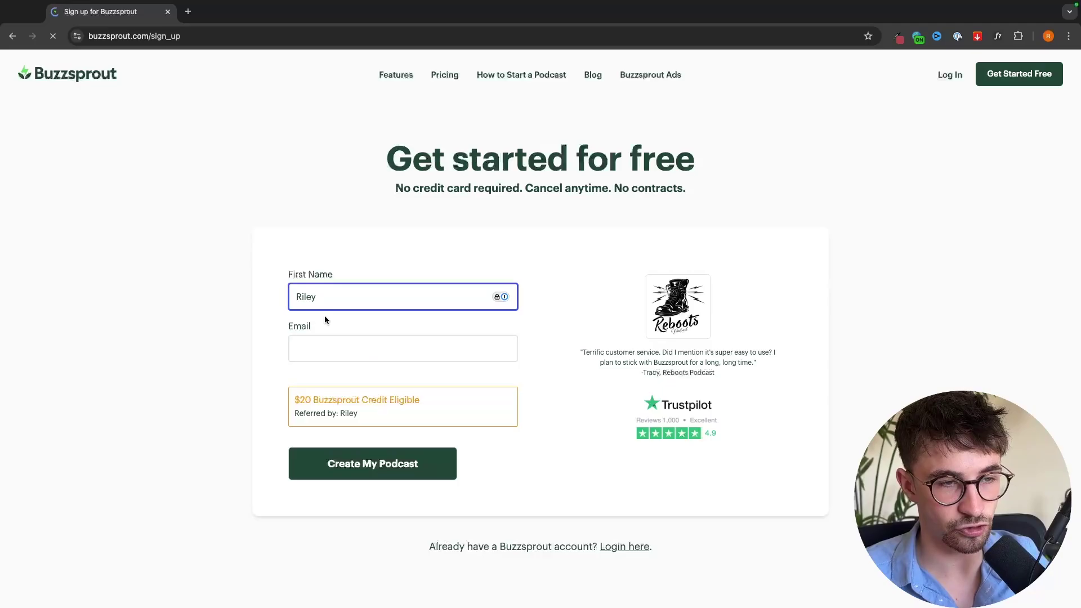
left_click(368, 343)
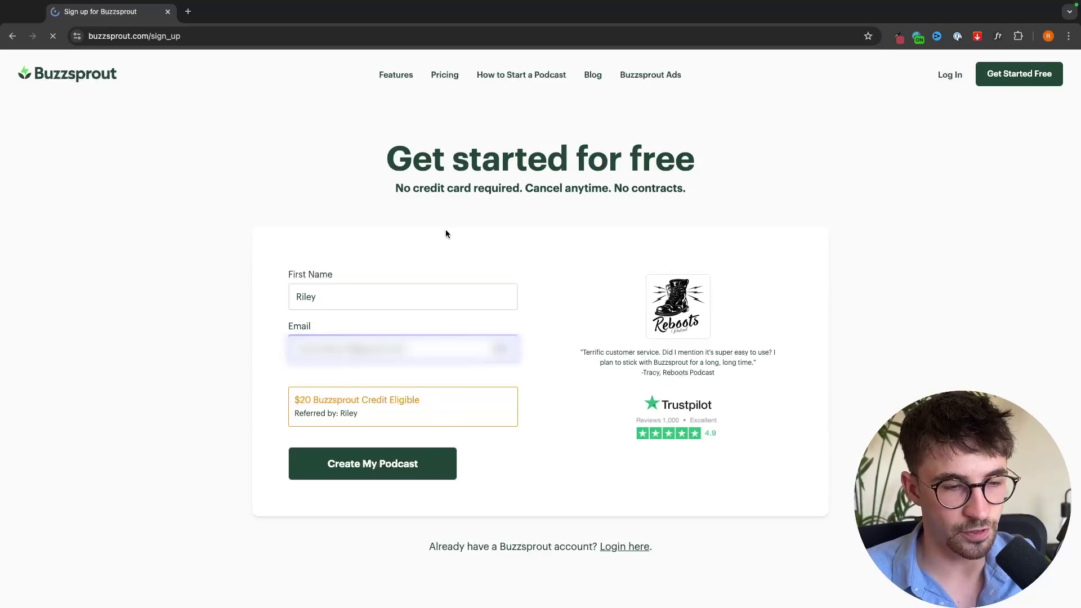
left_click(360, 470)
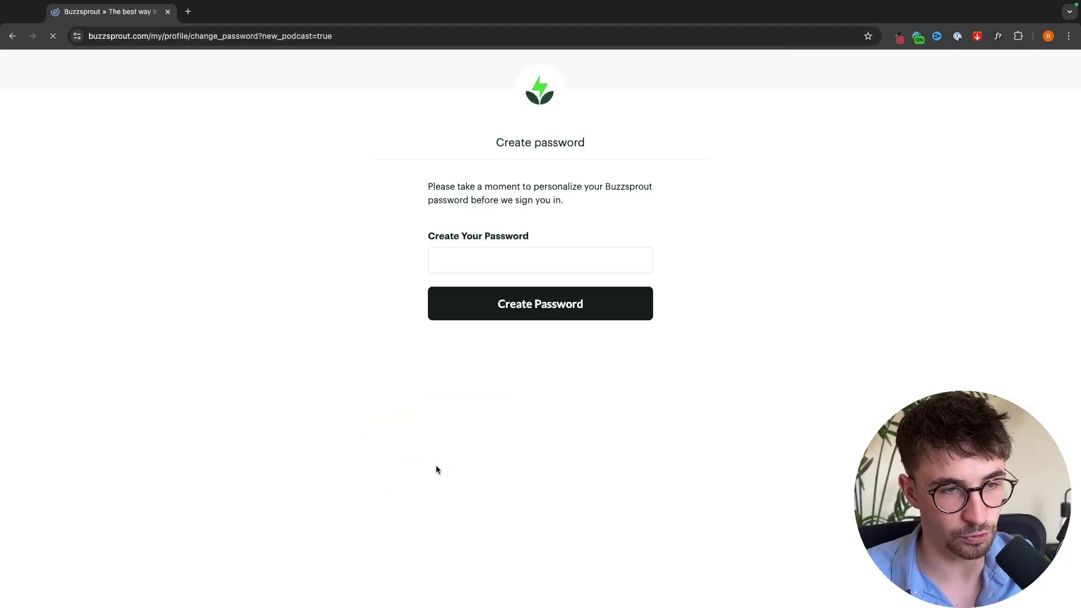
left_click(495, 260)
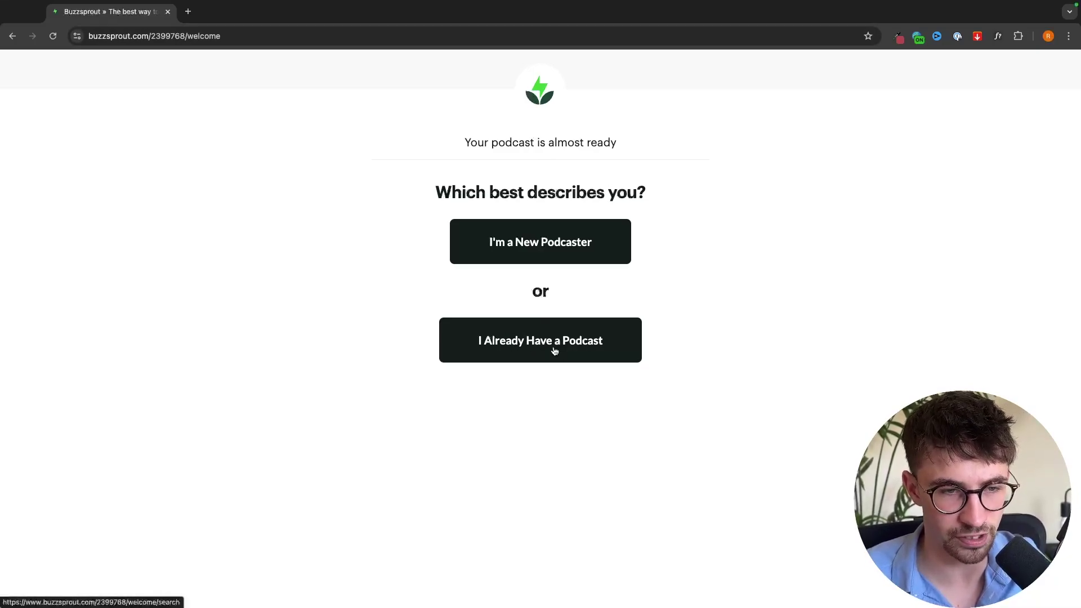
Step: Choose 'I Already Have a Podcast', search 'modern wisdom' and select Modern Wisdom
left_click(531, 343)
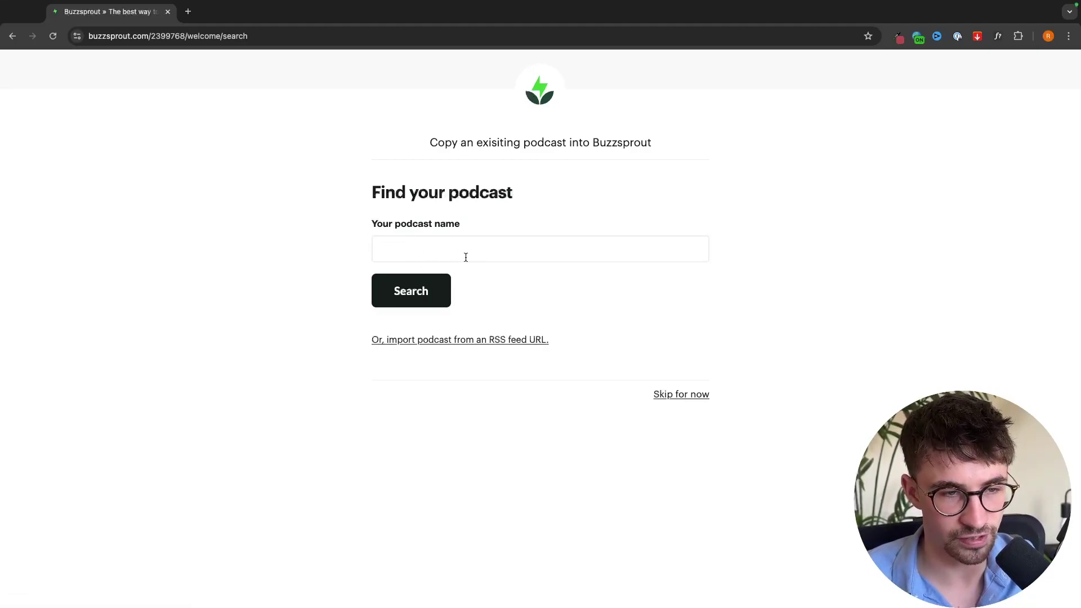
left_click(580, 243)
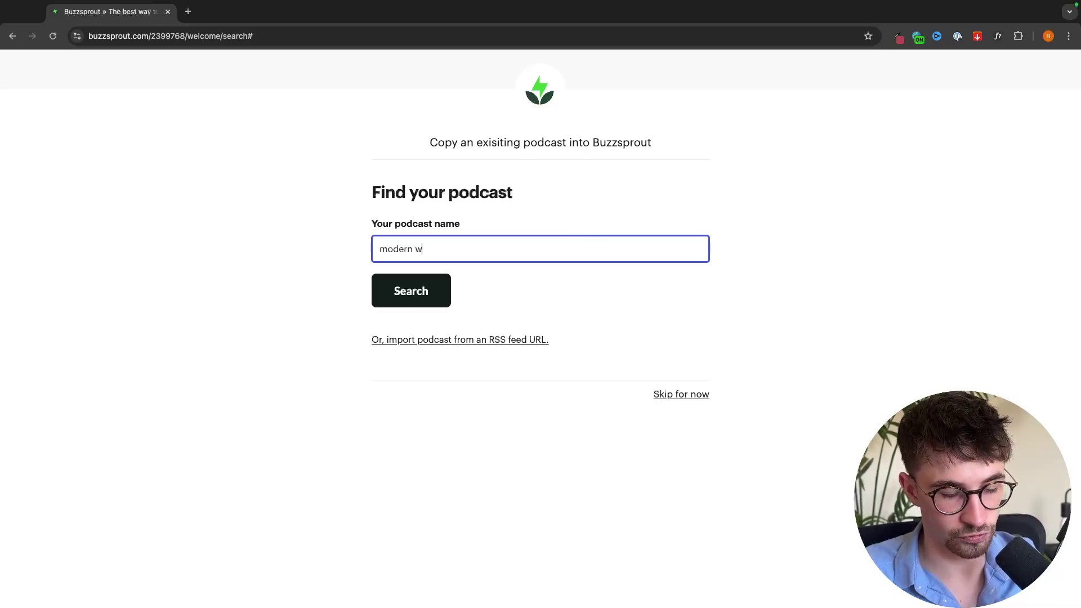
left_click(431, 285)
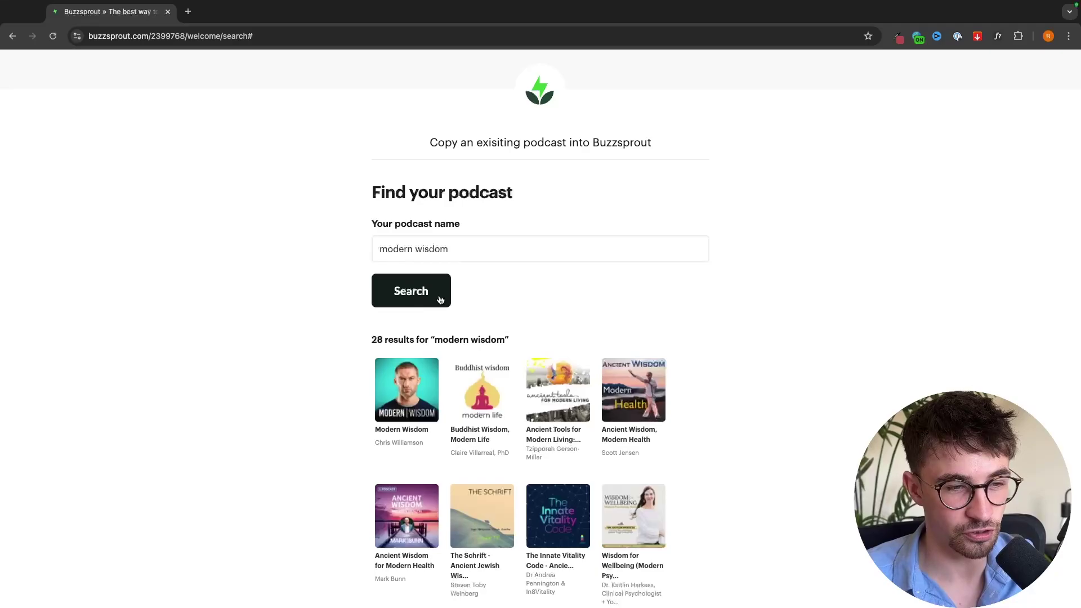
scroll(445, 293, "down", 3)
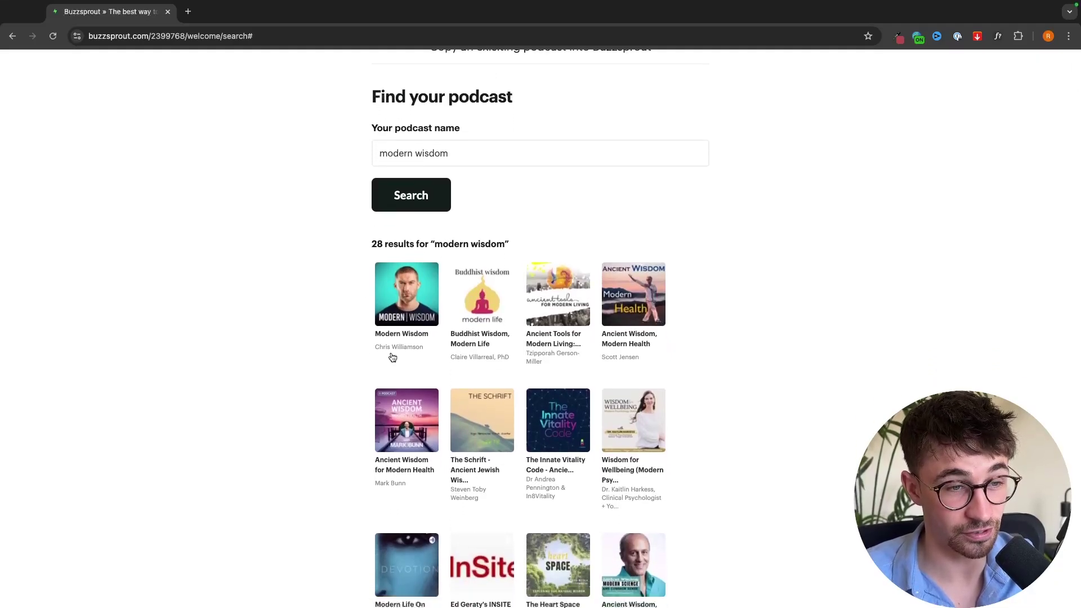
left_click(411, 313)
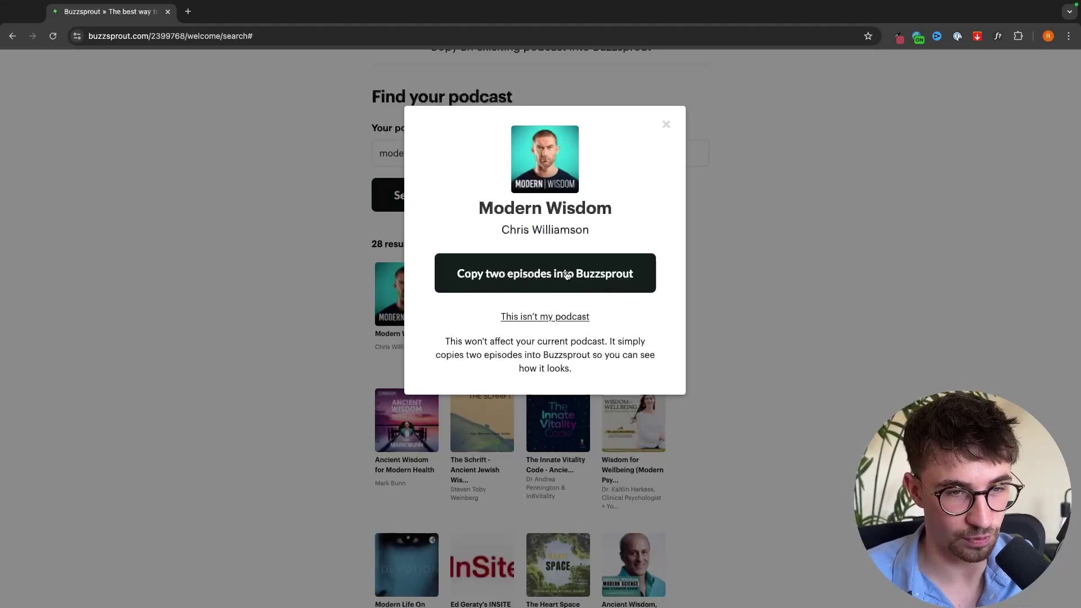
Step: Review the copying disclaimer and copy two episodes into Buzzsprout
left_click_drag(435, 344, 641, 363)
left_click(590, 368)
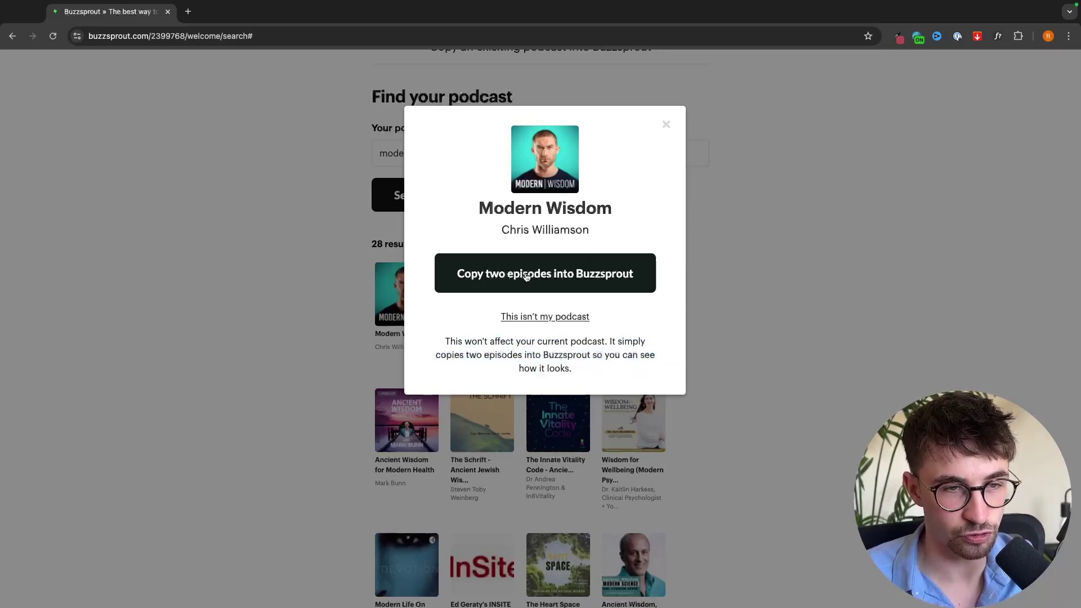
left_click(493, 278)
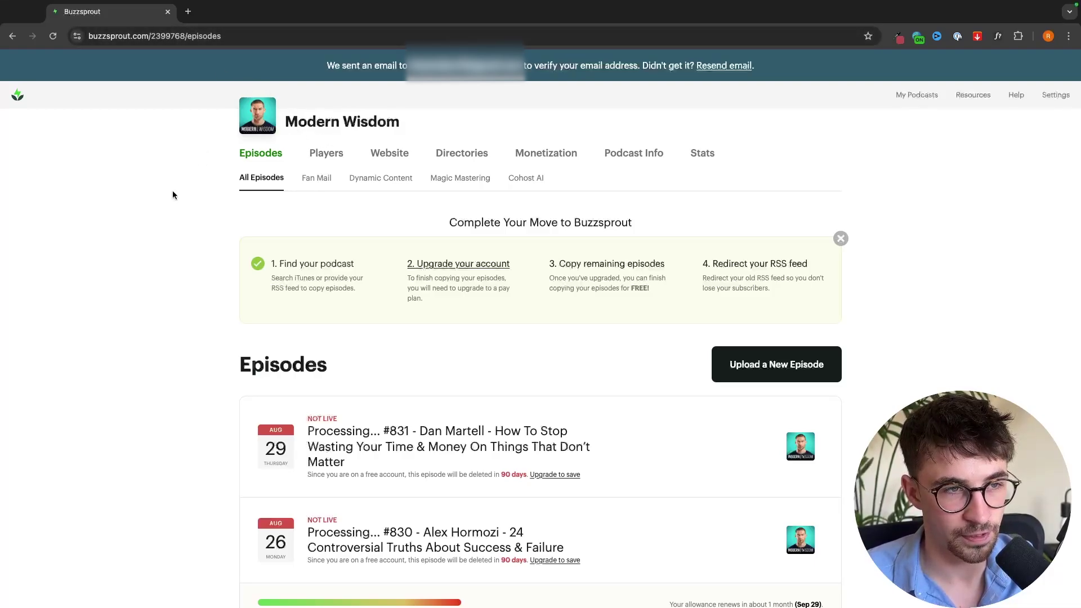
Step: Follow 'Upgrade now to copy in all your episodes' to the Free, $12, $18 and $24 plan comparison
scroll(585, 217, "down", 3)
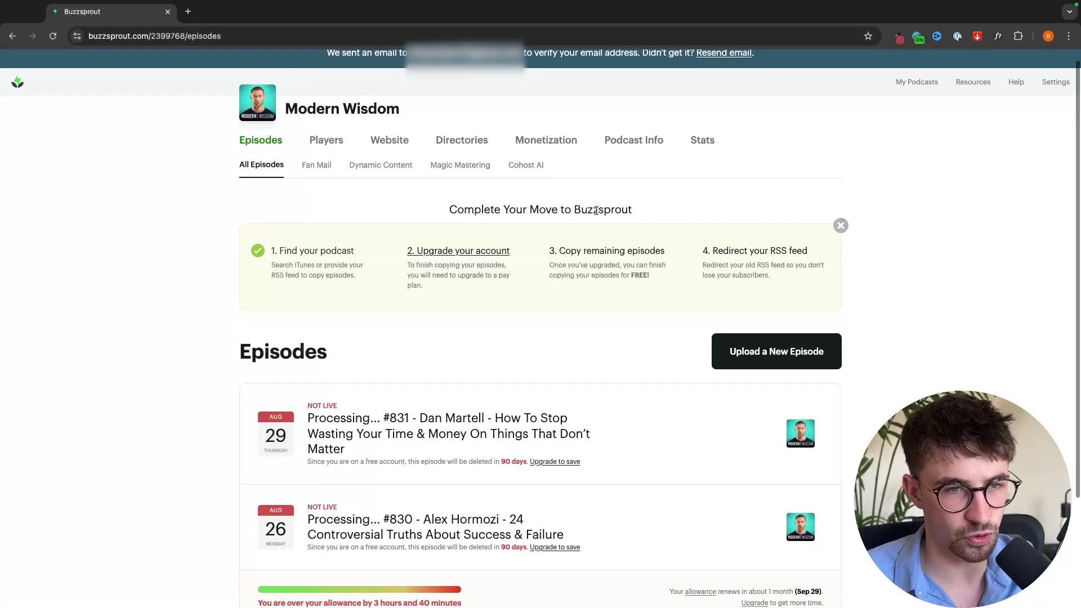
left_click_drag(360, 528, 781, 532)
left_click(781, 528)
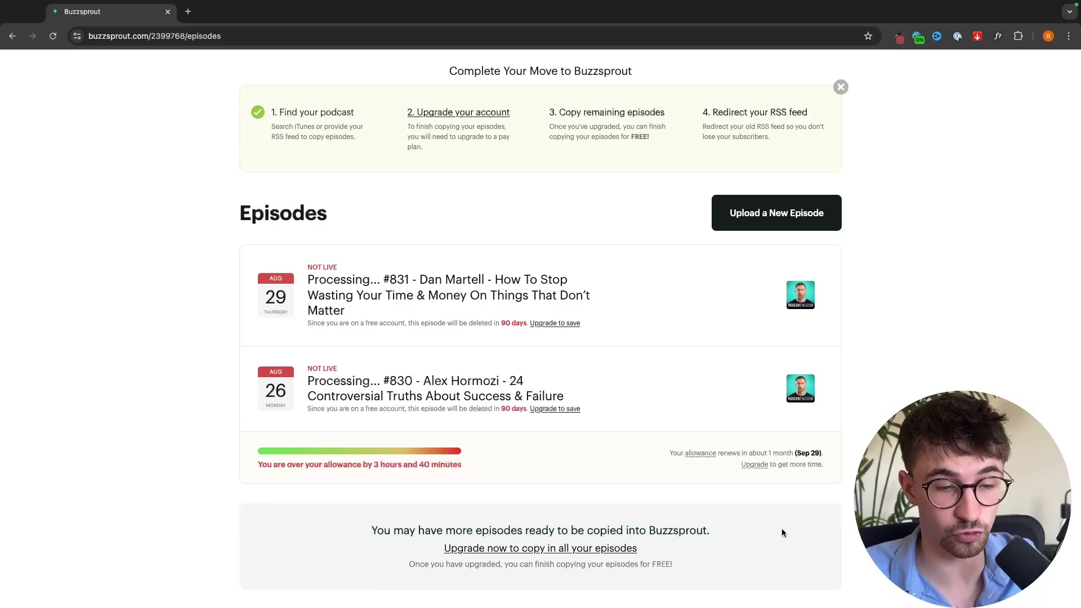
left_click(490, 548)
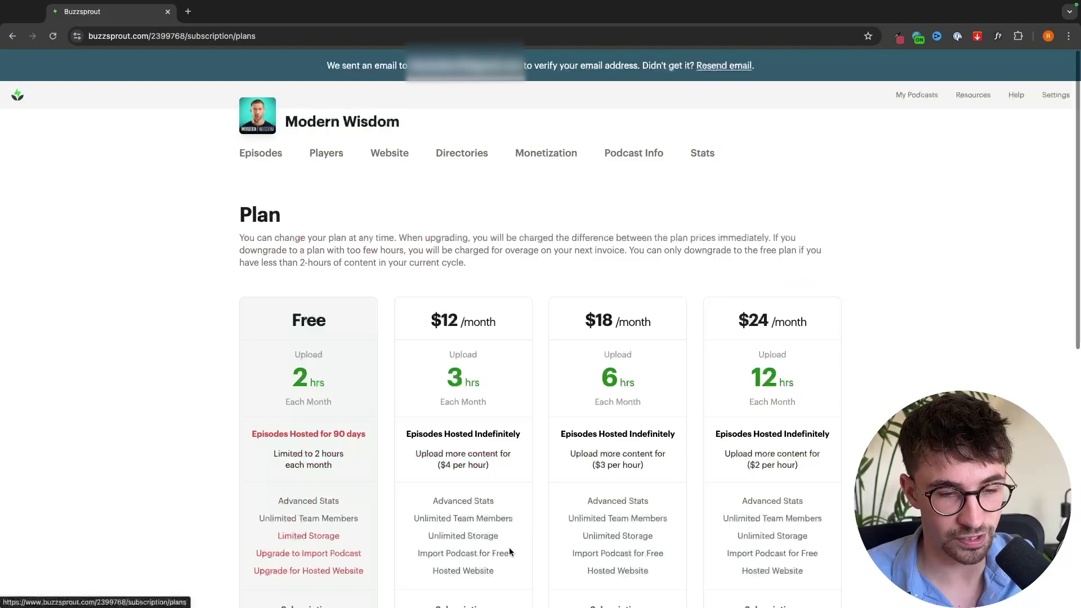
scroll(509, 551, "down", 3)
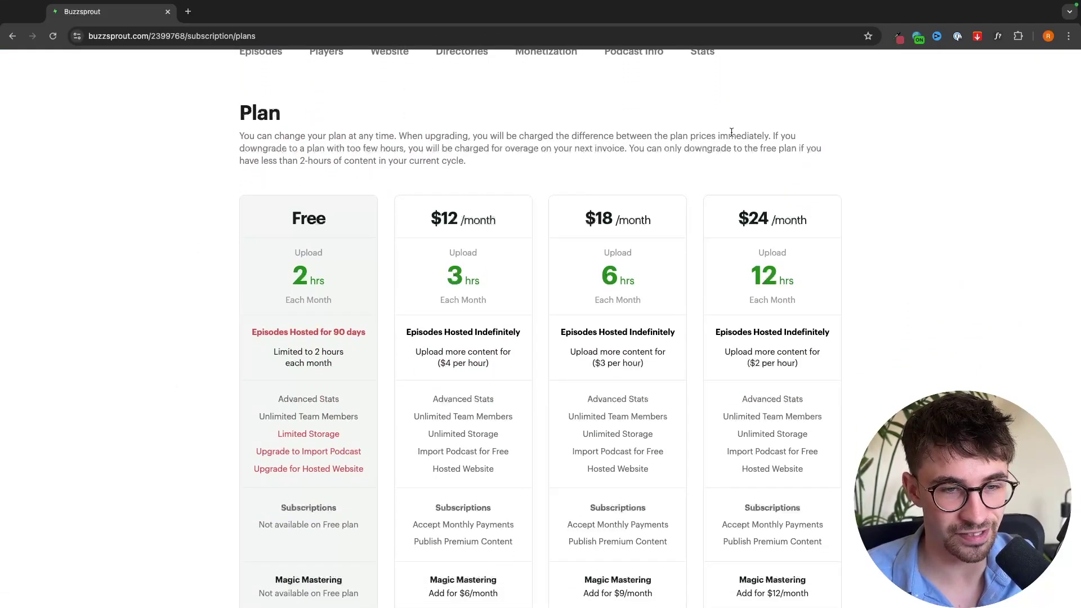
scroll(582, 346, "up", 3)
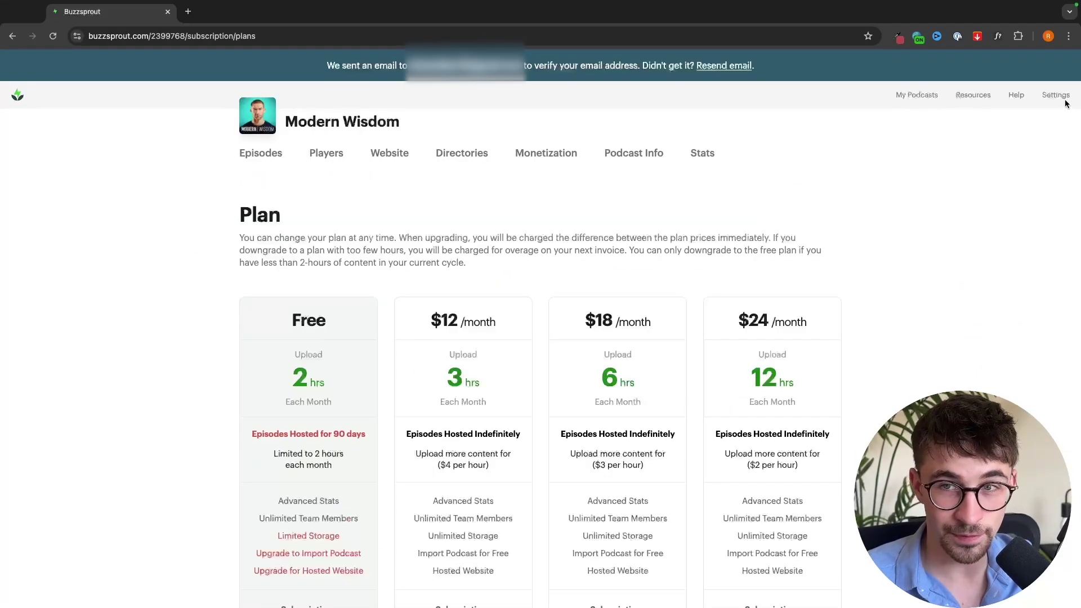
Step: Delete the Modern Wisdom podcast via Cancel / Redirect, agreeing to the cancellation terms
left_click(1056, 95)
left_click(989, 282)
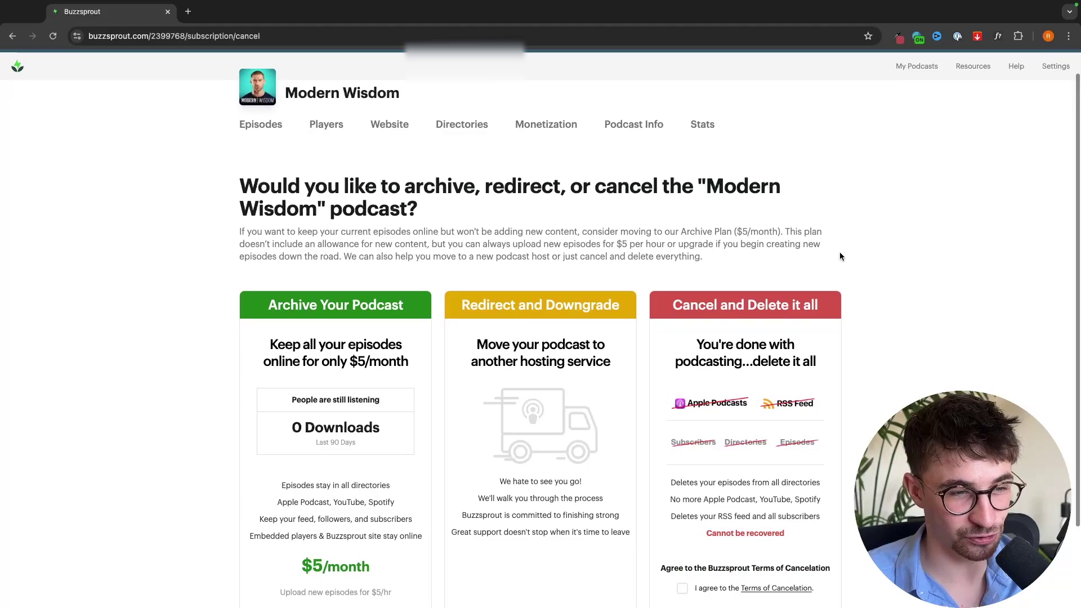
scroll(840, 252, "down", 2)
scroll(839, 252, "up", 2)
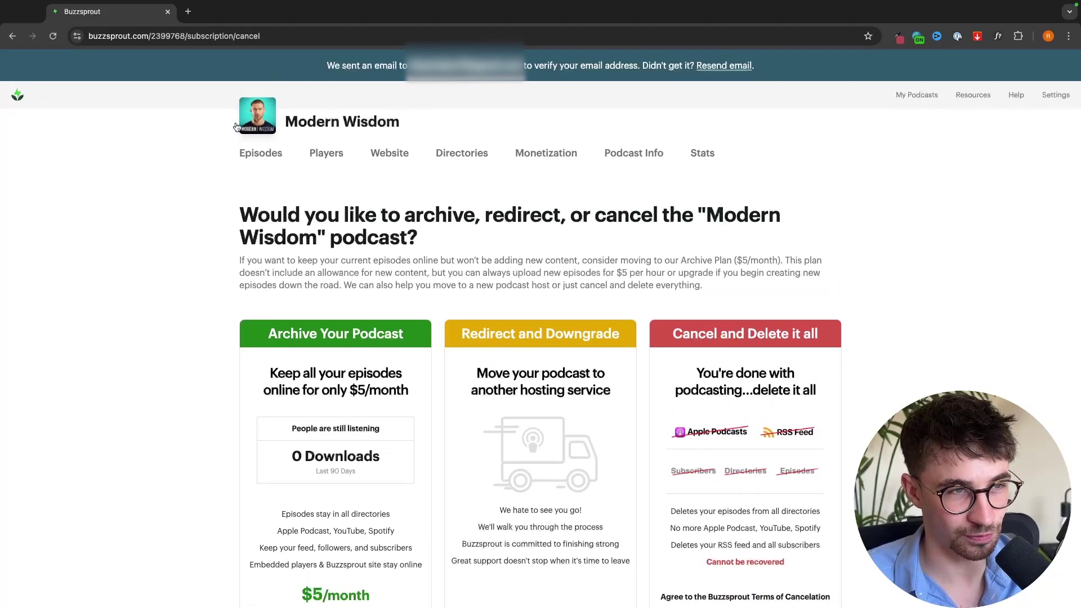
scroll(664, 270, "down", 3)
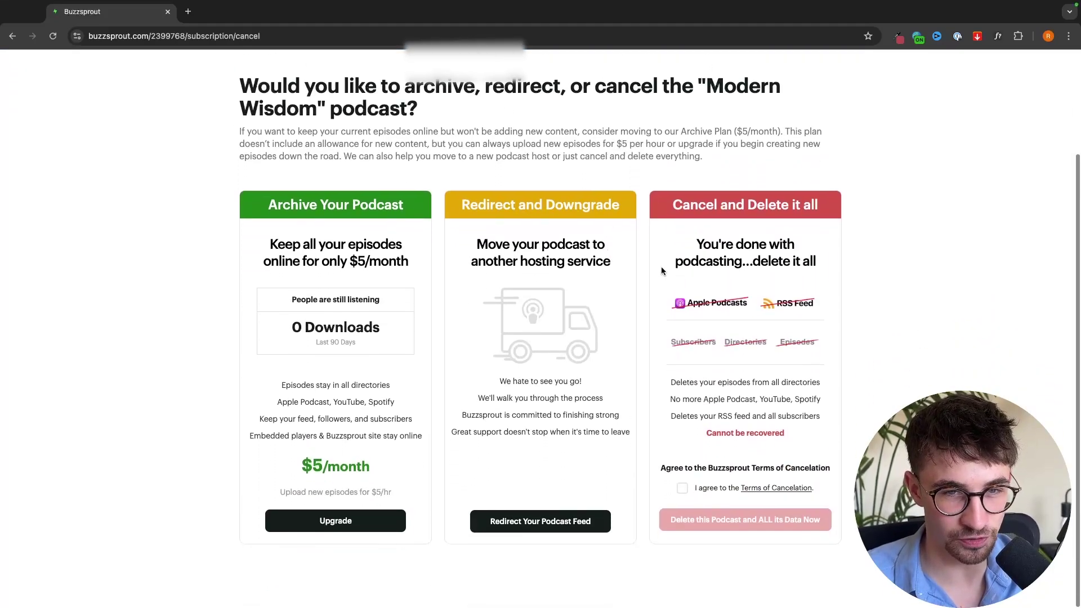
left_click(682, 489)
left_click(732, 520)
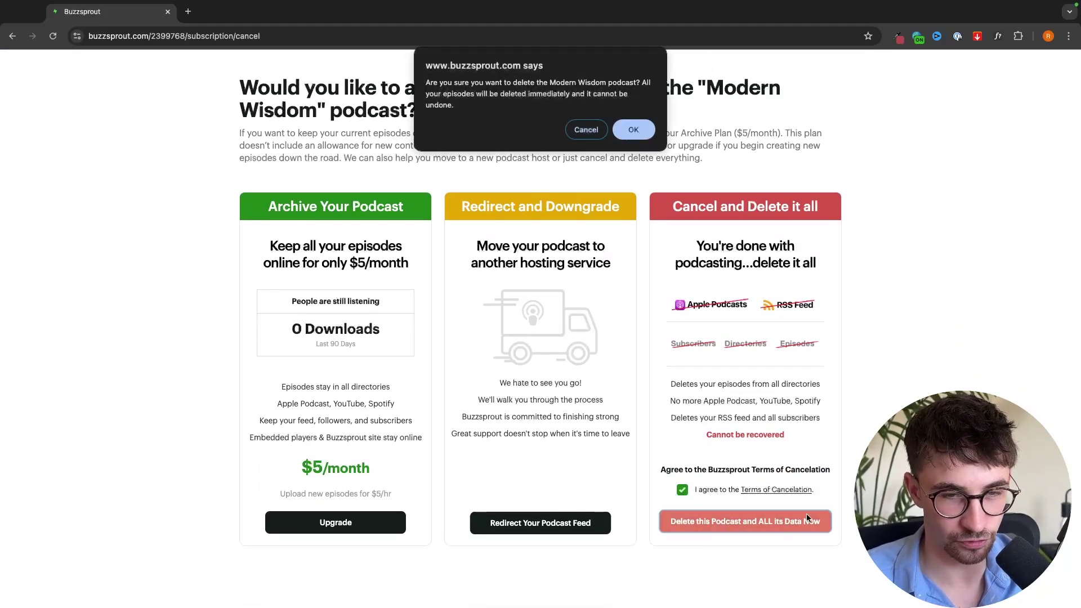
left_click(630, 134)
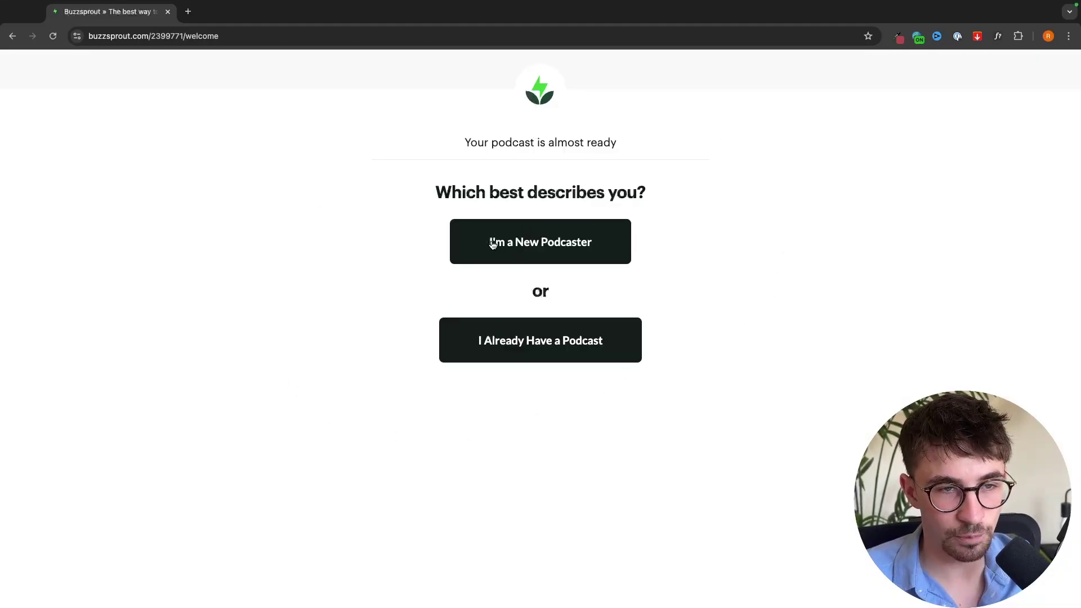
Step: Start as a new podcaster and set the podcast title to 'G-Force Podcast'
left_click(555, 248)
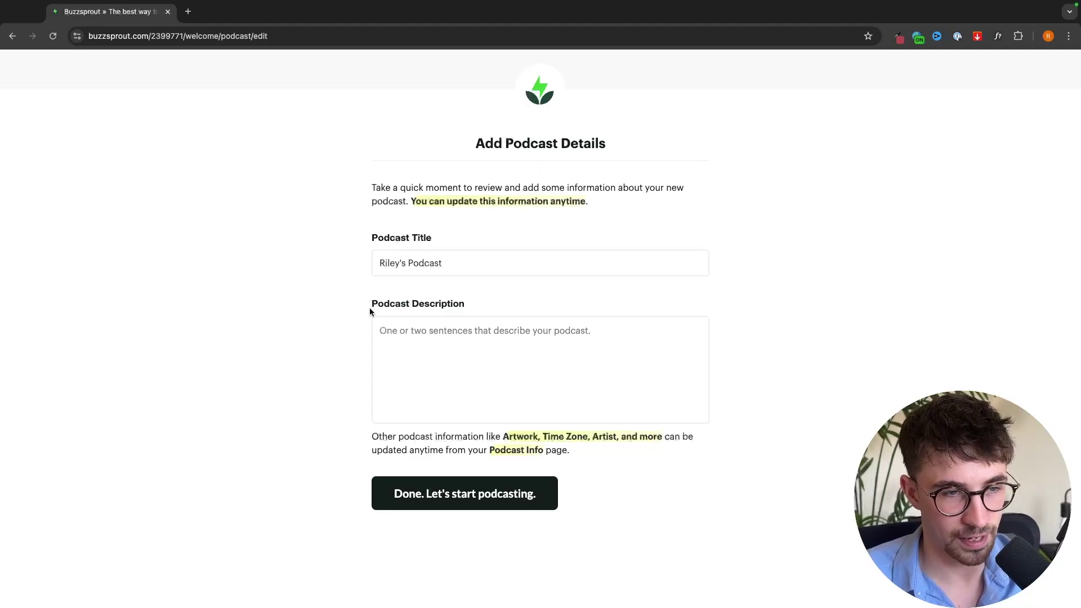
left_click_drag(369, 308, 480, 306)
left_click(408, 344)
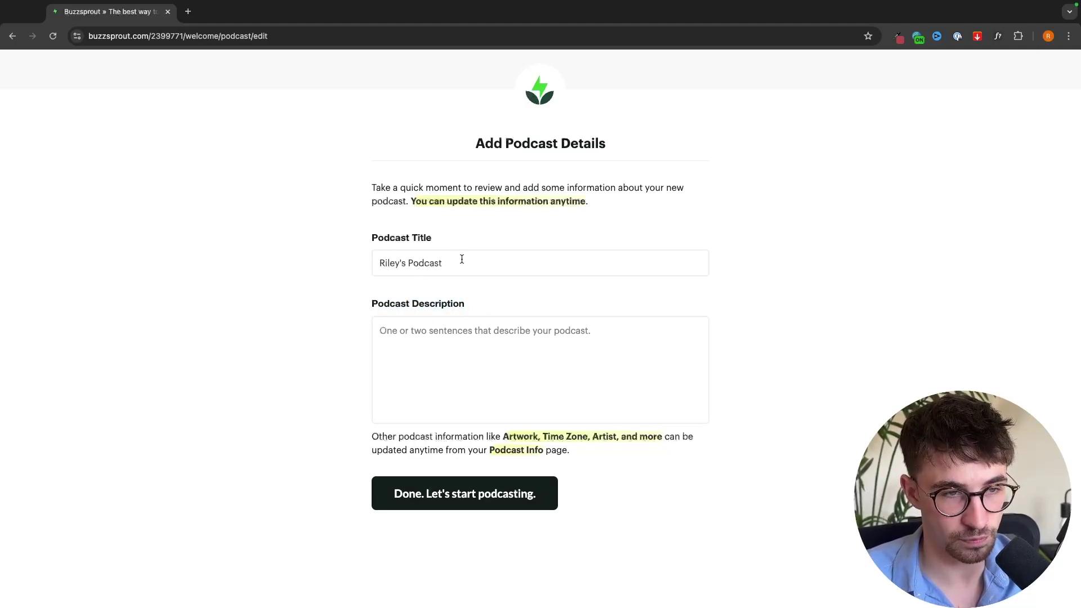
left_click_drag(462, 259, 329, 257)
type("Ri")
key("BackSpace")
key("BackSpace")
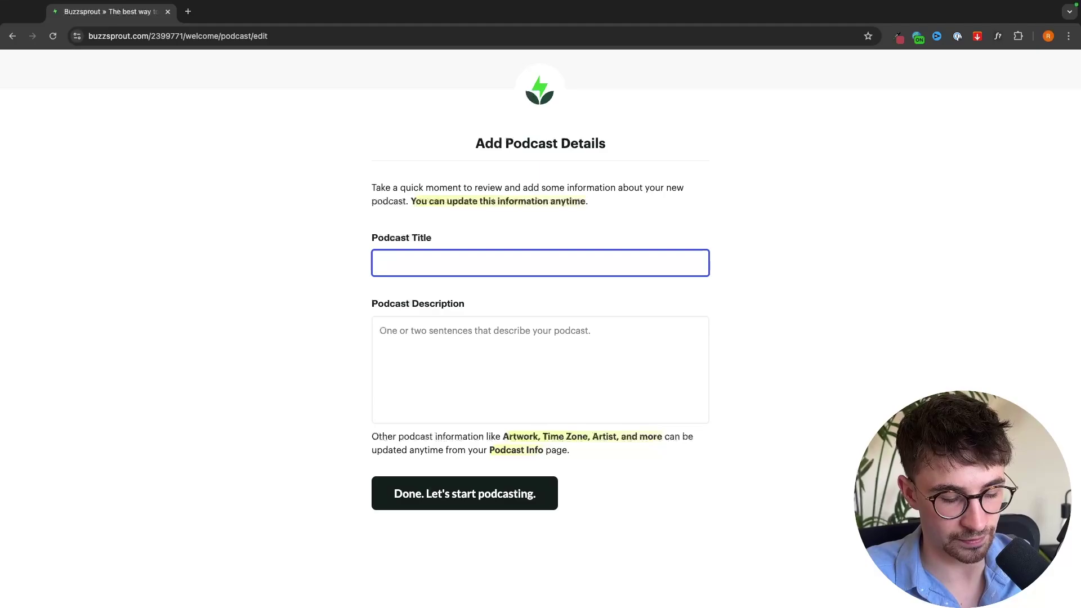
type("G-Force ")
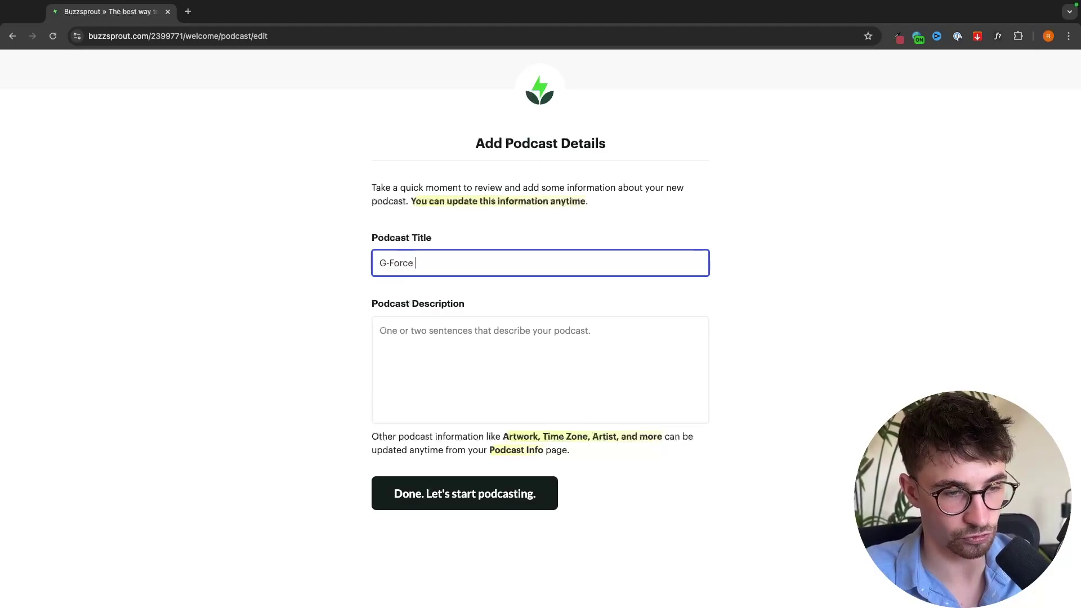
type("Podcast")
Step: Paste in the business, entrepreneurship and affiliate marketing description and finish setup
left_click_drag(364, 302, 524, 303)
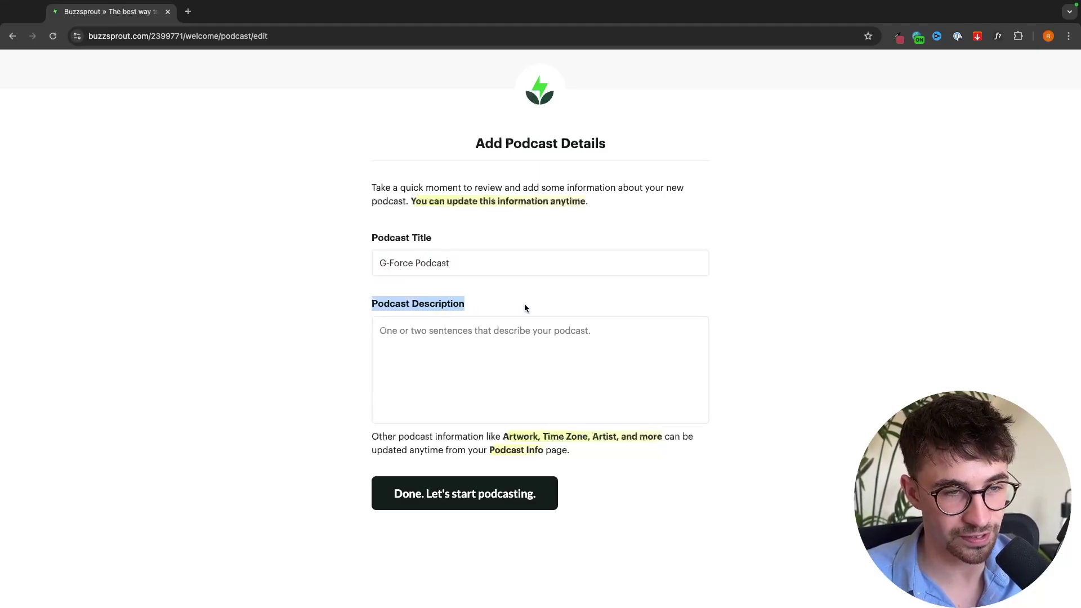
left_click(487, 359)
type("A one stop shop for everything business, entrepreneurship and affiliate marketing.")
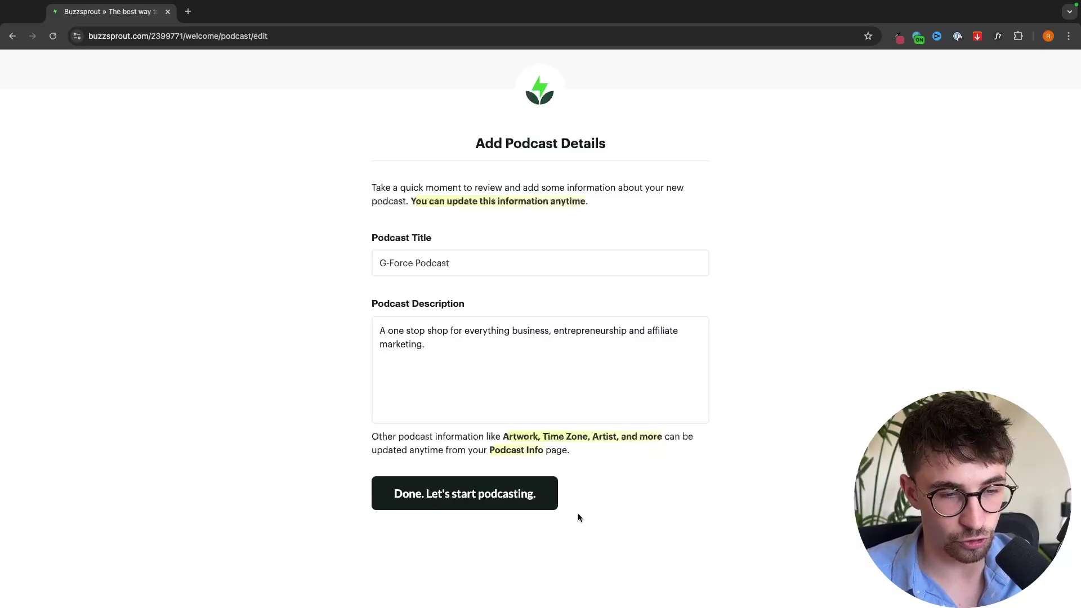
left_click(495, 507)
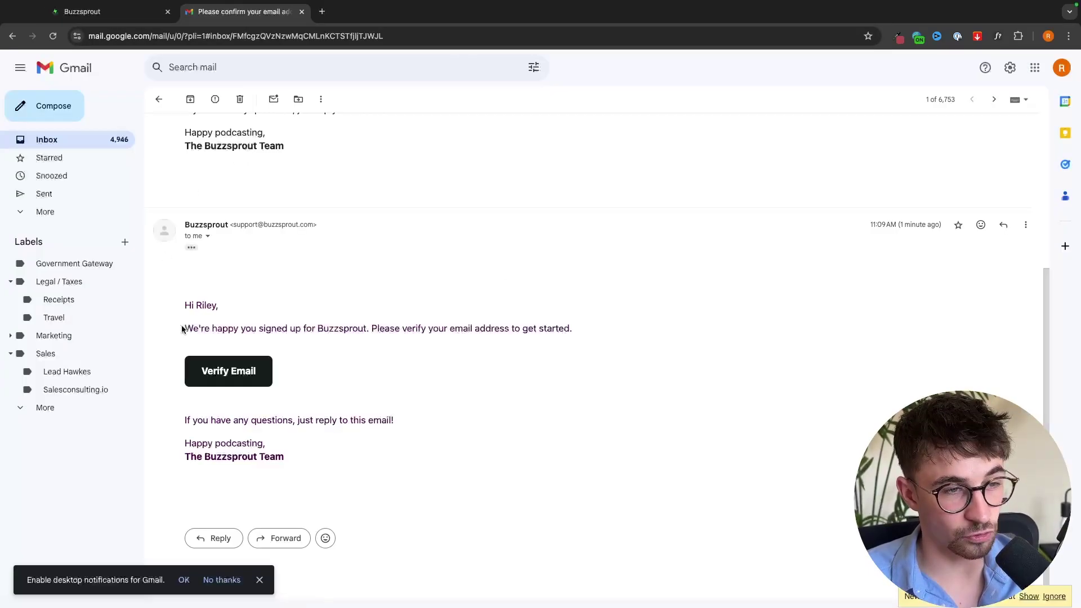
Step: Verify the e-mail from the Gmail message, reload the Episodes page and close the extra tabs
left_click_drag(184, 307, 514, 328)
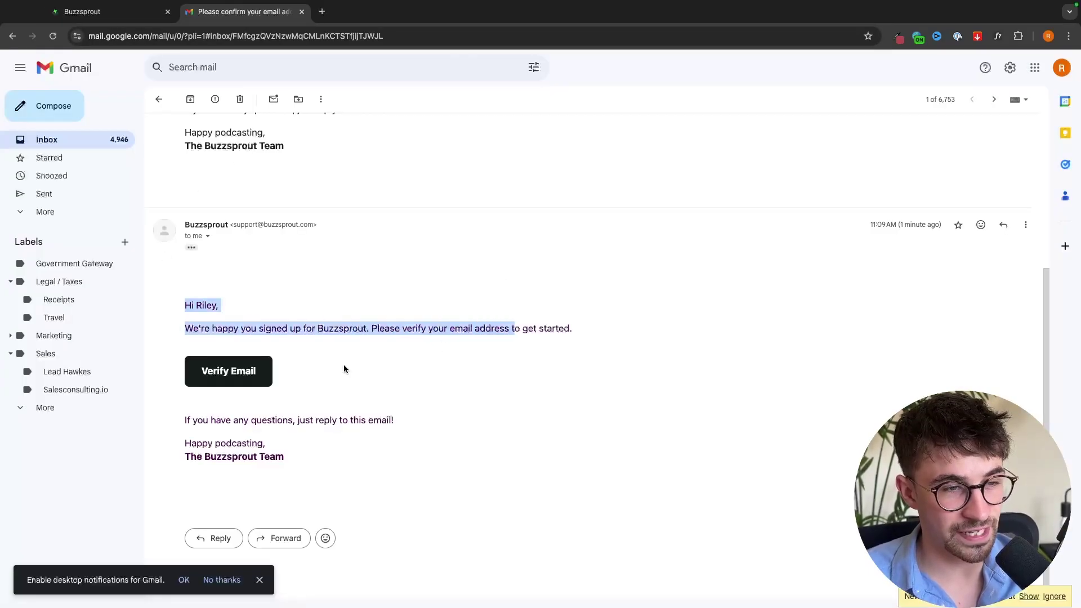
left_click(248, 376)
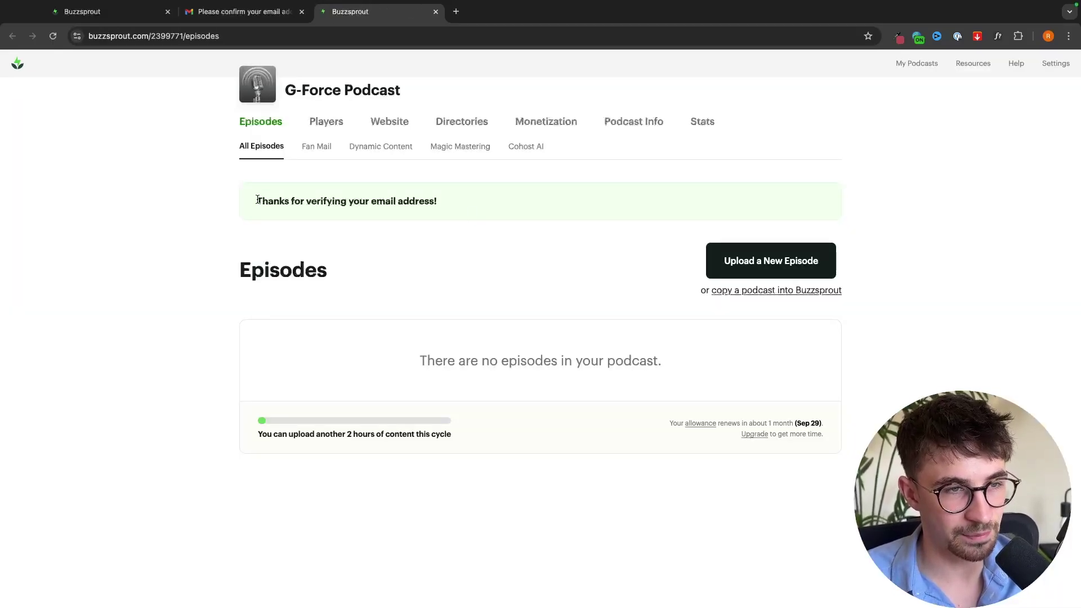
left_click_drag(257, 200, 474, 211)
left_click(498, 224)
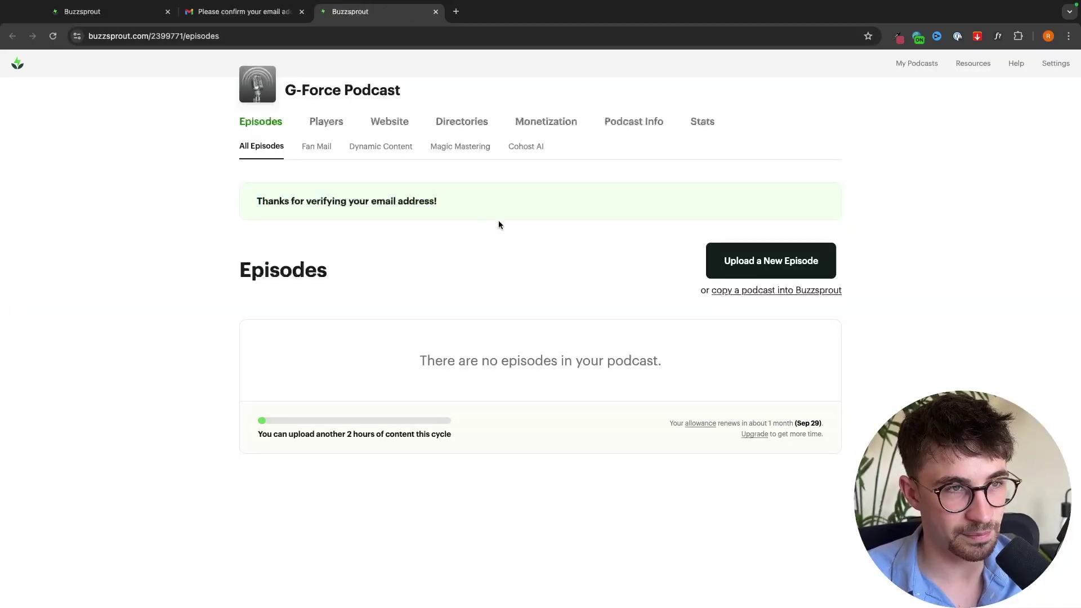
left_click(54, 36)
left_click(167, 11)
left_click(168, 11)
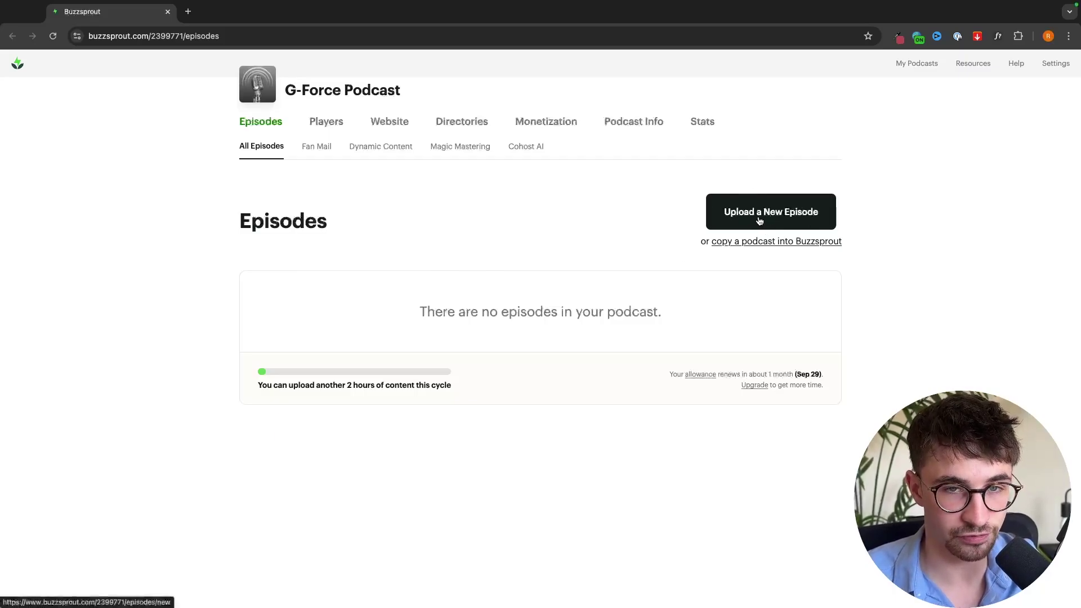
Step: Upload 'podcast example.mp3' from Downloads as a new episode
left_click(737, 219)
left_click(629, 280)
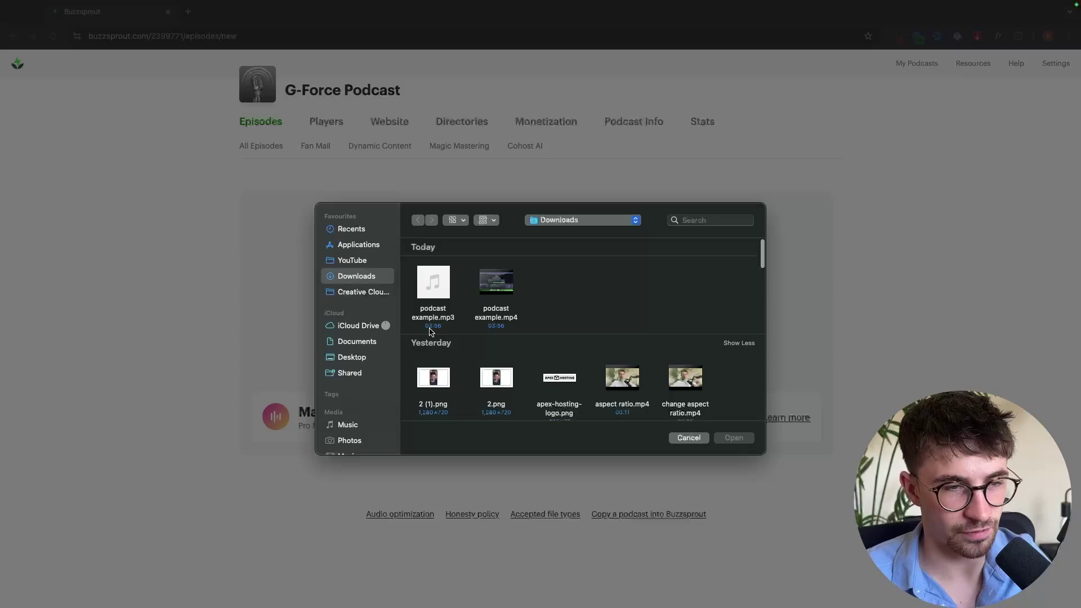
double_click(433, 287)
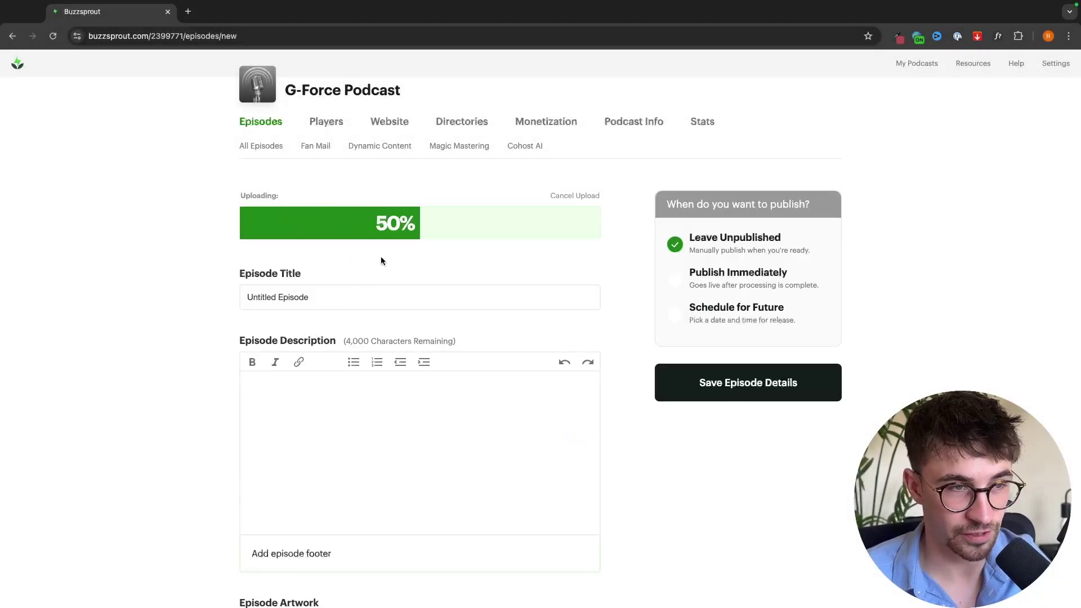
scroll(445, 259, "down", 1)
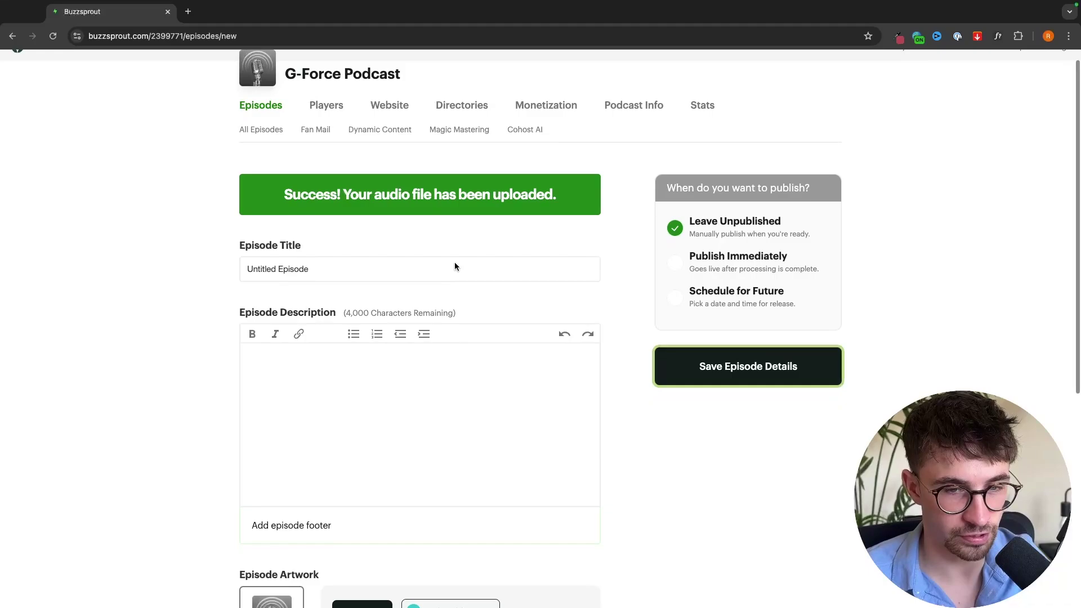
scroll(455, 265, "down", 2)
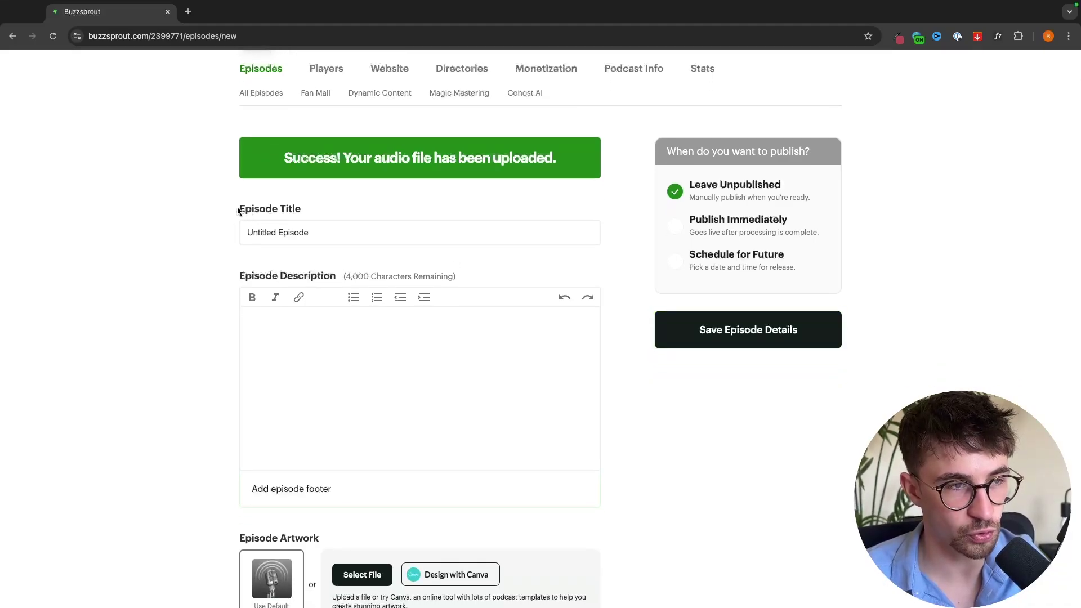
Step: Title the episode 'Episode 1 - Welcome to the podcast'
left_click_drag(238, 211, 304, 213)
left_click(321, 232)
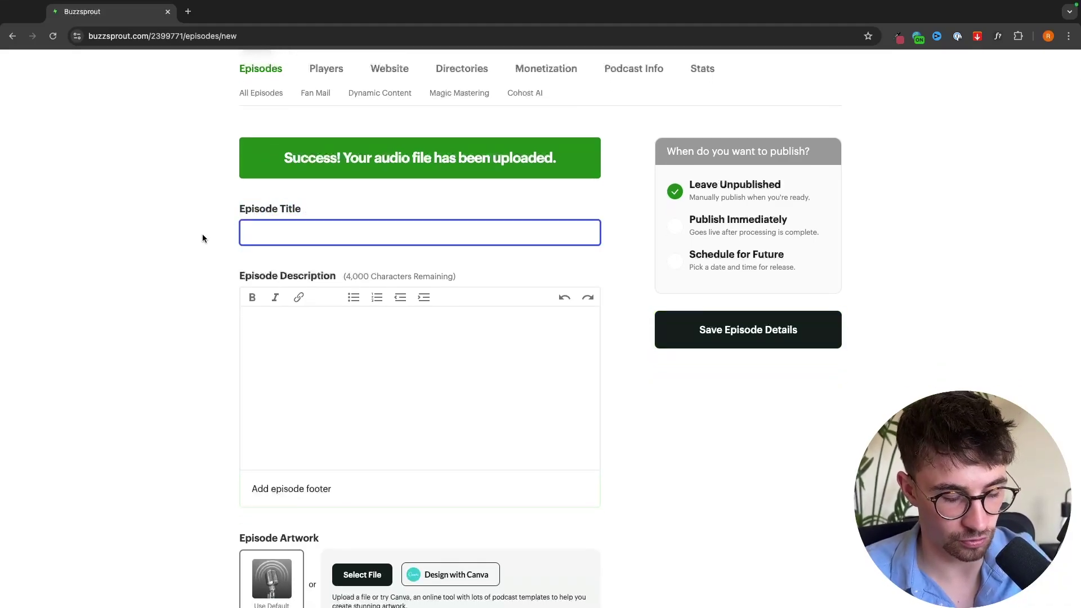
type("Episode 1 -")
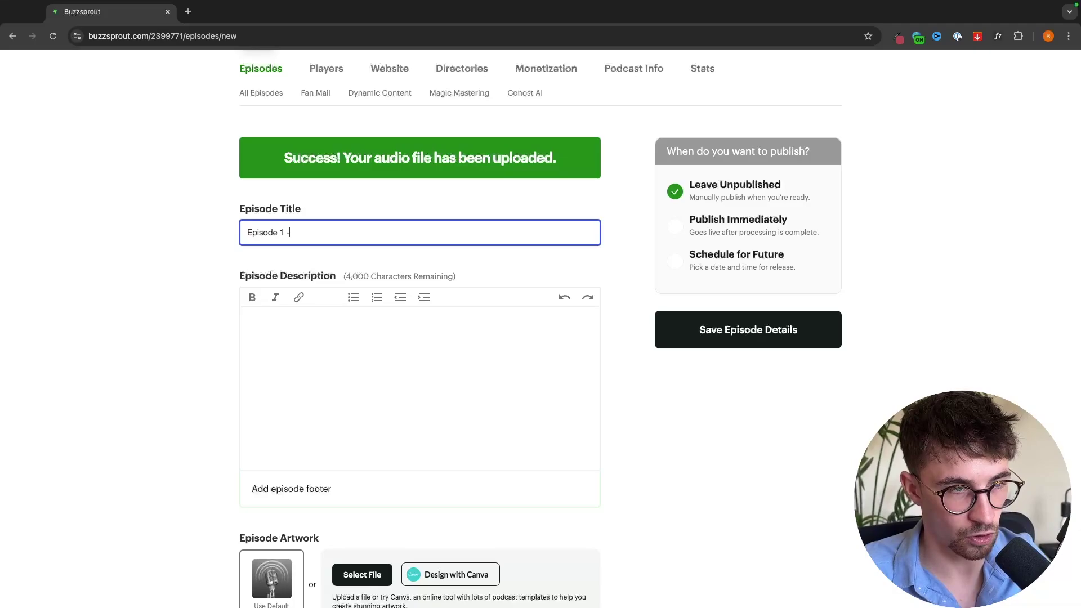
type(" Welcome to the ")
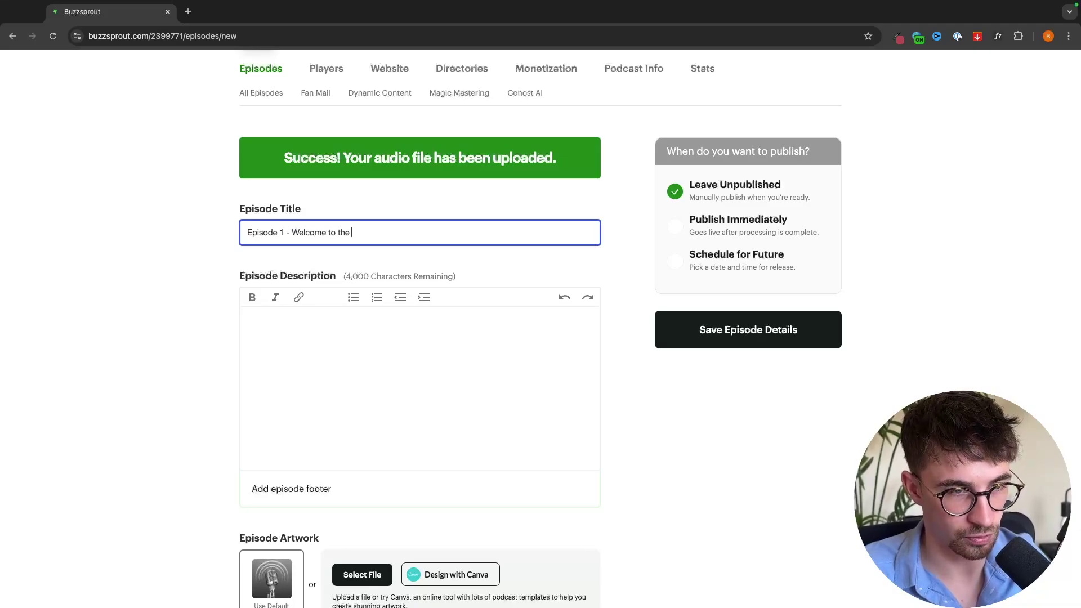
type("podcast")
Step: Review the episode description's character limit and the remaining episode detail fields
left_click(315, 339)
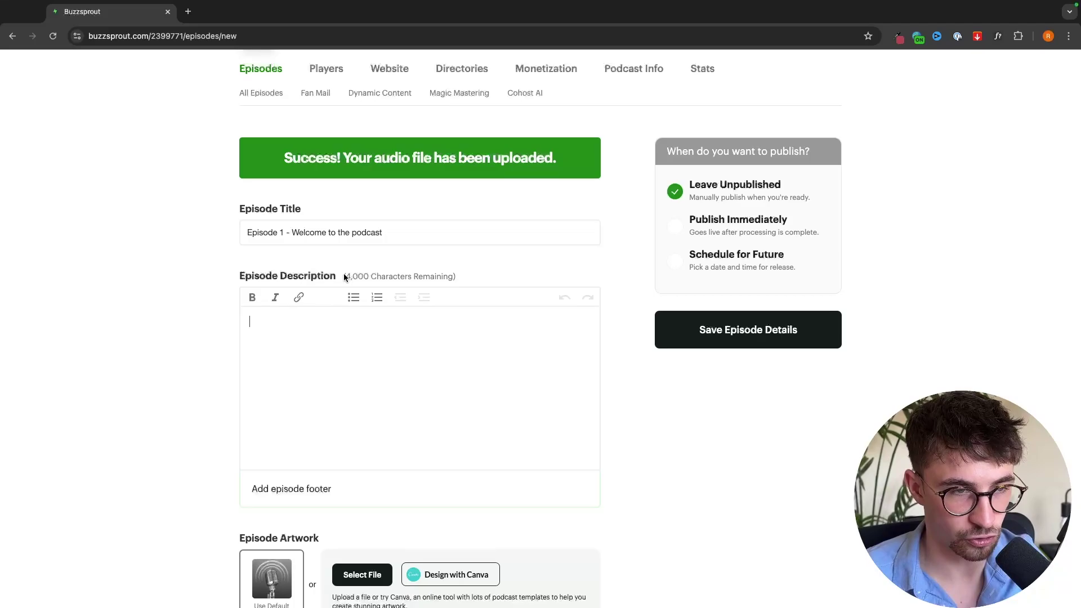
left_click_drag(343, 274, 452, 281)
left_click(454, 280)
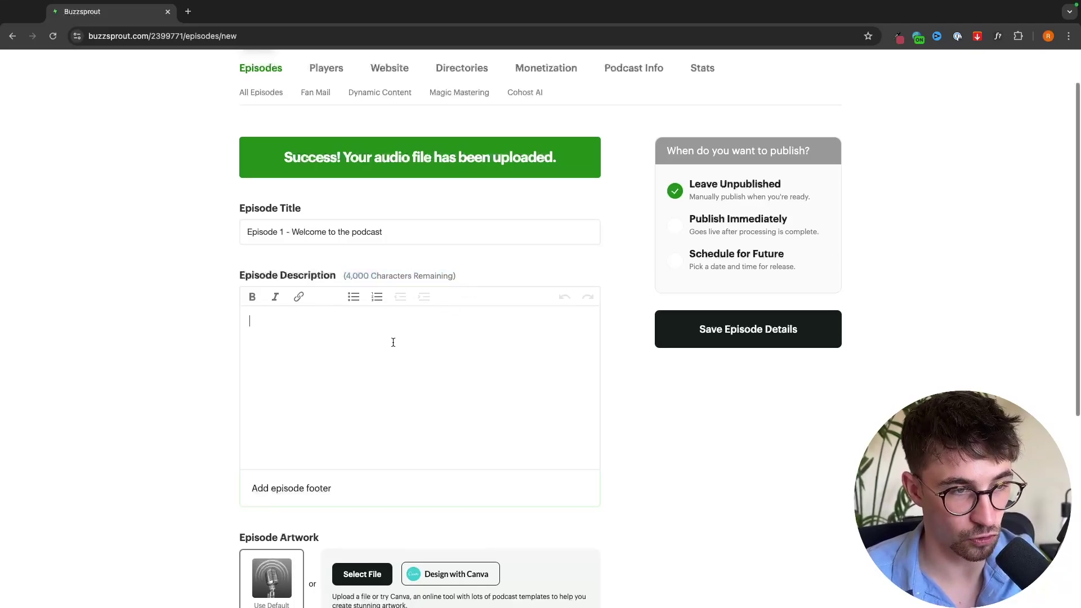
scroll(393, 341, "down", 2)
scroll(287, 323, "down", 5)
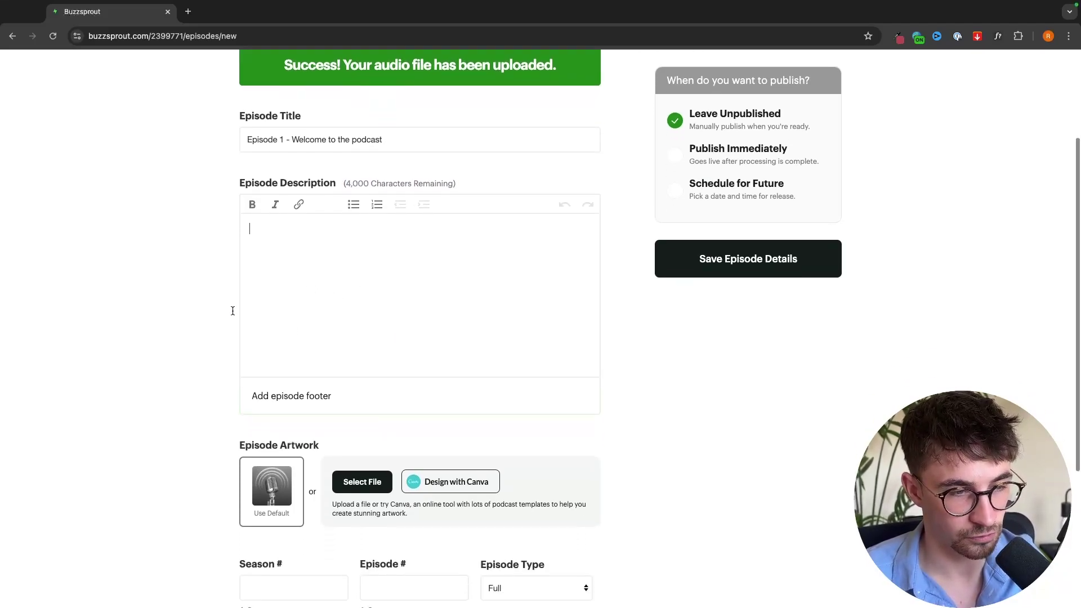
scroll(389, 258, "down", 2)
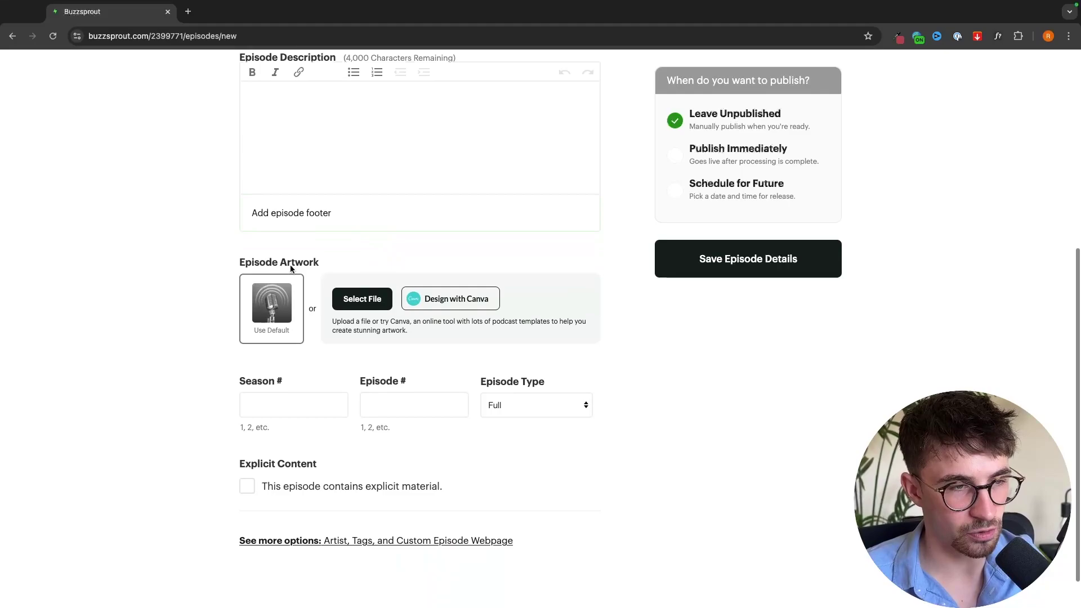
left_click_drag(226, 264, 324, 268)
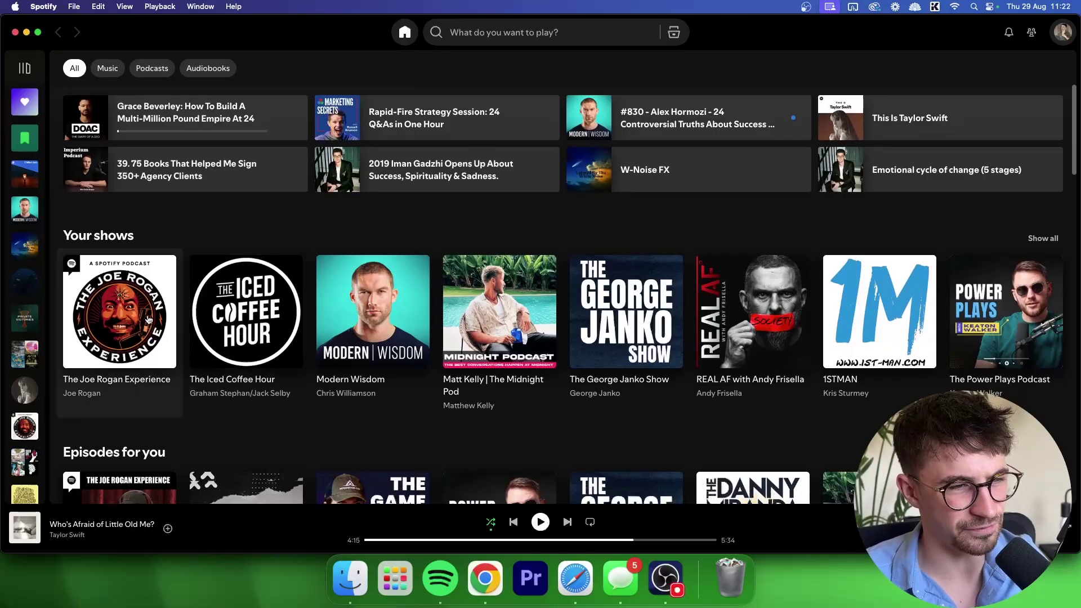
Step: Browse the episode lists of The Joe Rogan Experience and The Iced Coffee Hour in Spotify
left_click(149, 320)
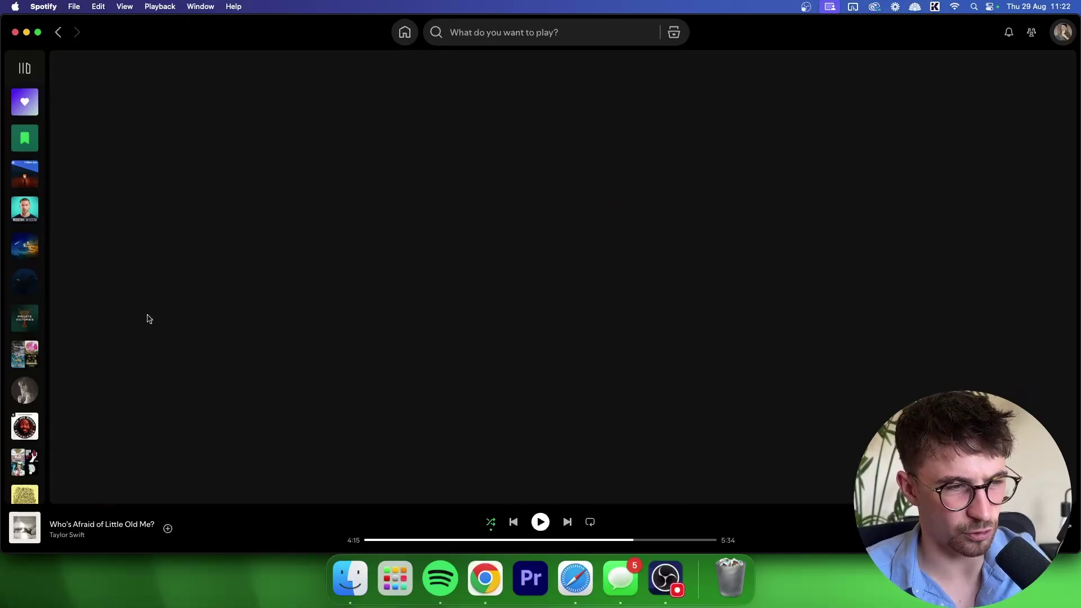
scroll(391, 338, "down", 10)
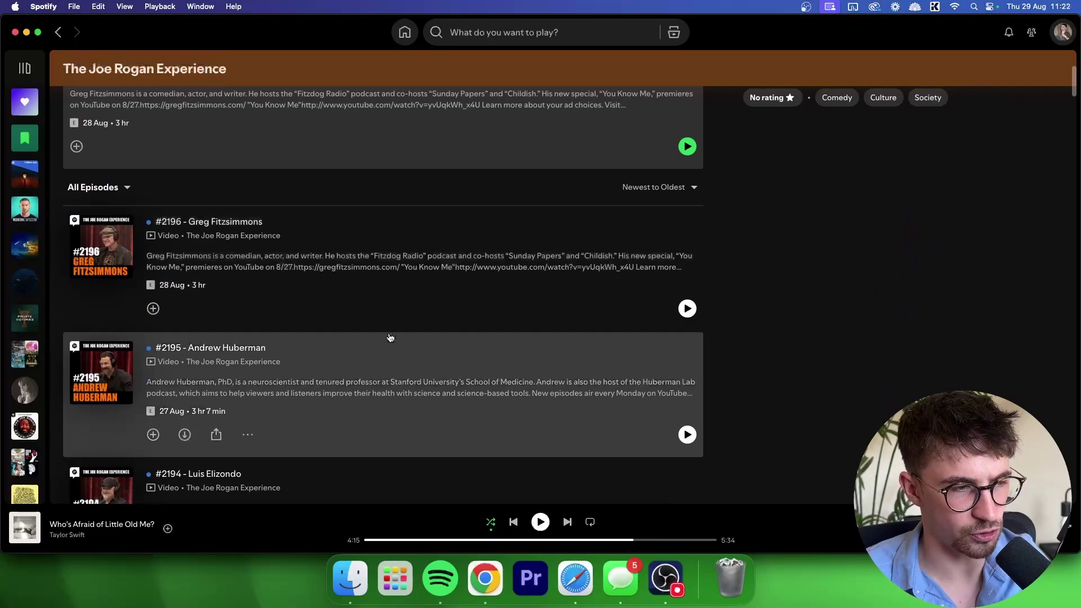
scroll(259, 271, "down", 4)
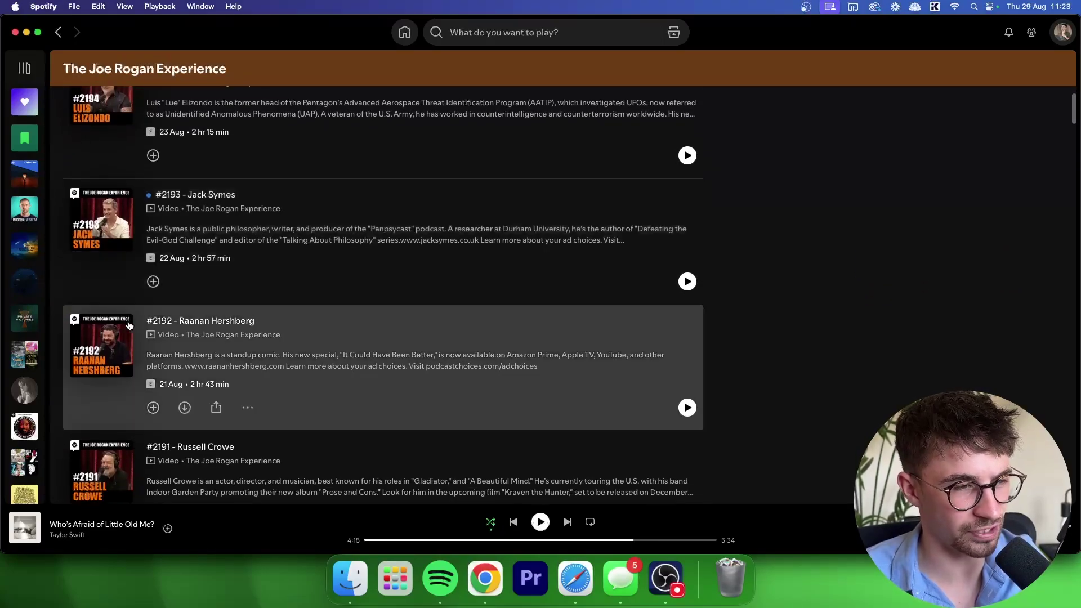
left_click(58, 32)
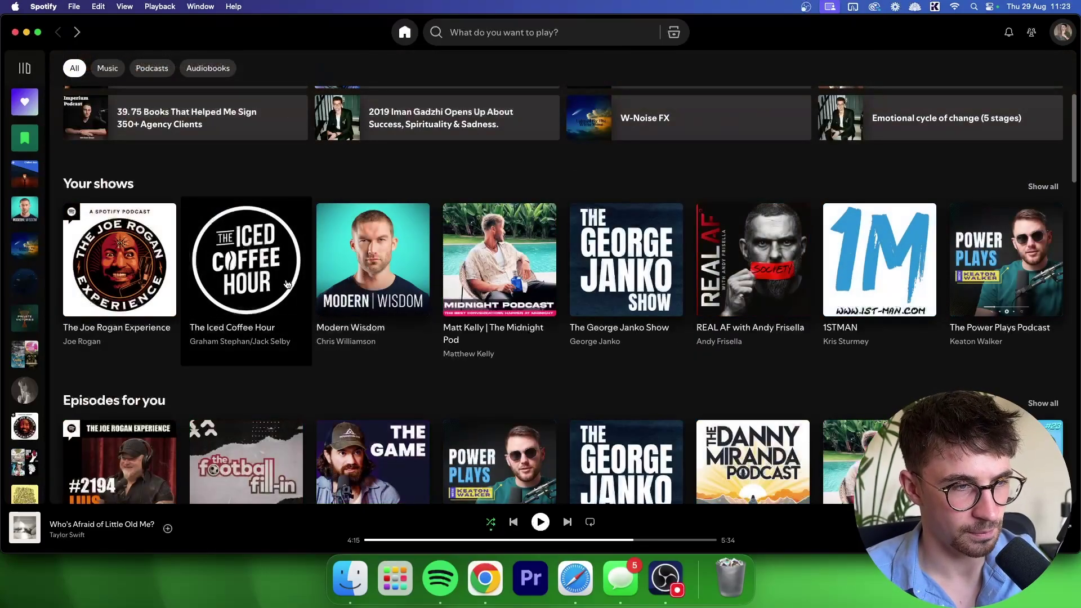
left_click(284, 282)
scroll(287, 283, "down", 15)
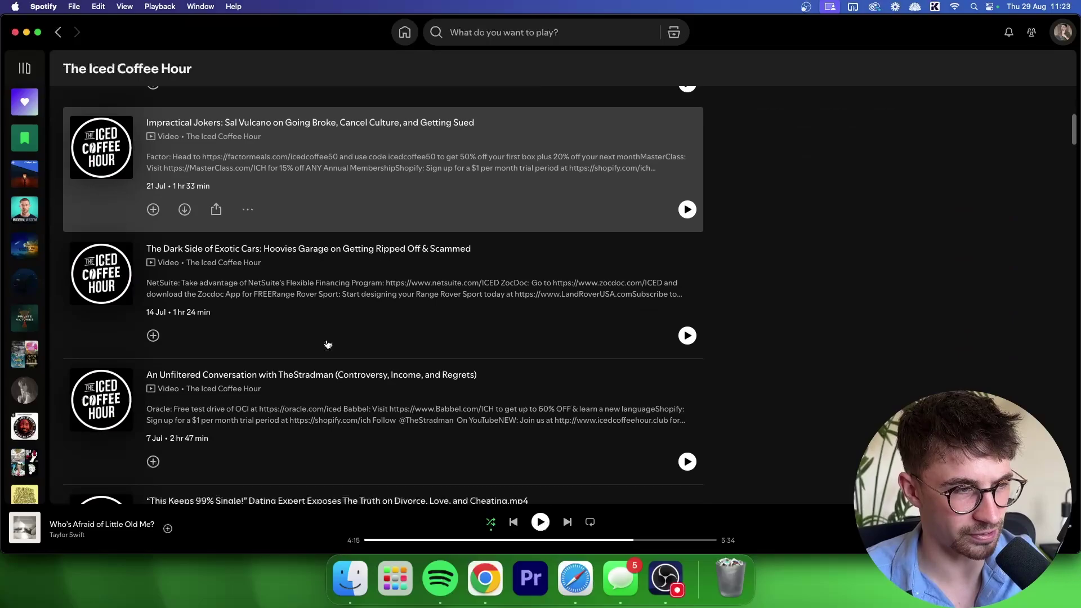
Step: Scroll through Modern Wisdom's episodes, then return to the Buzzsprout new-episode form
left_click(58, 32)
left_click(393, 355)
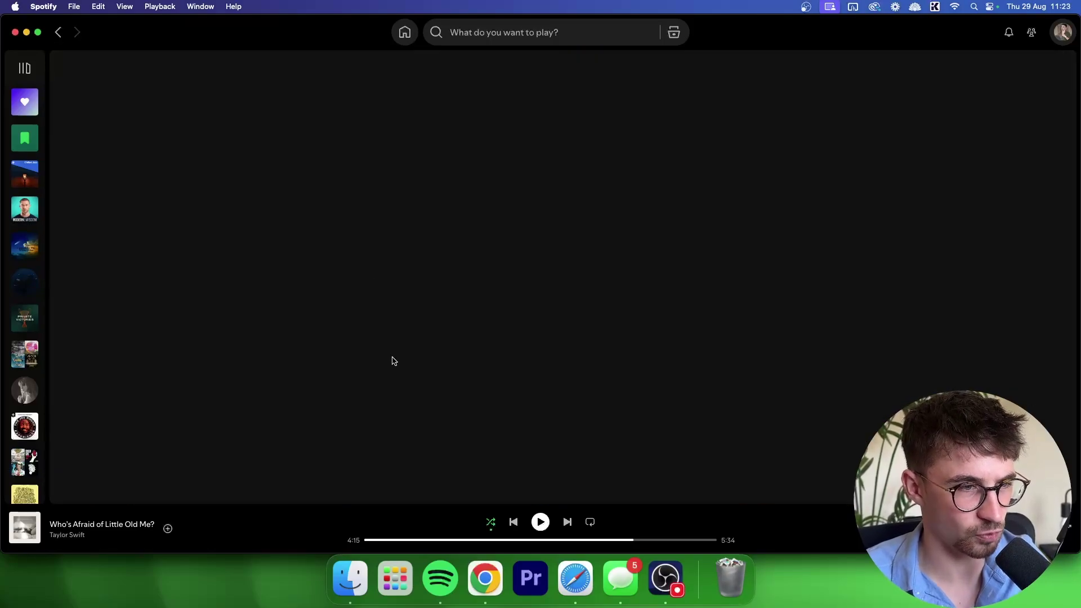
scroll(393, 362, "down", 15)
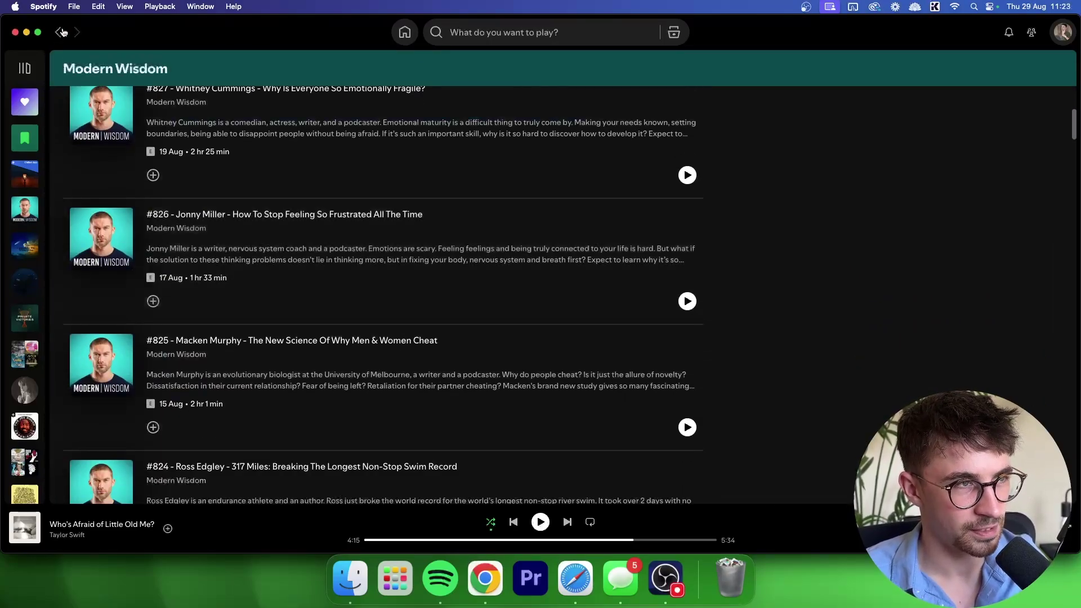
left_click(62, 32)
key("ctrl+Right")
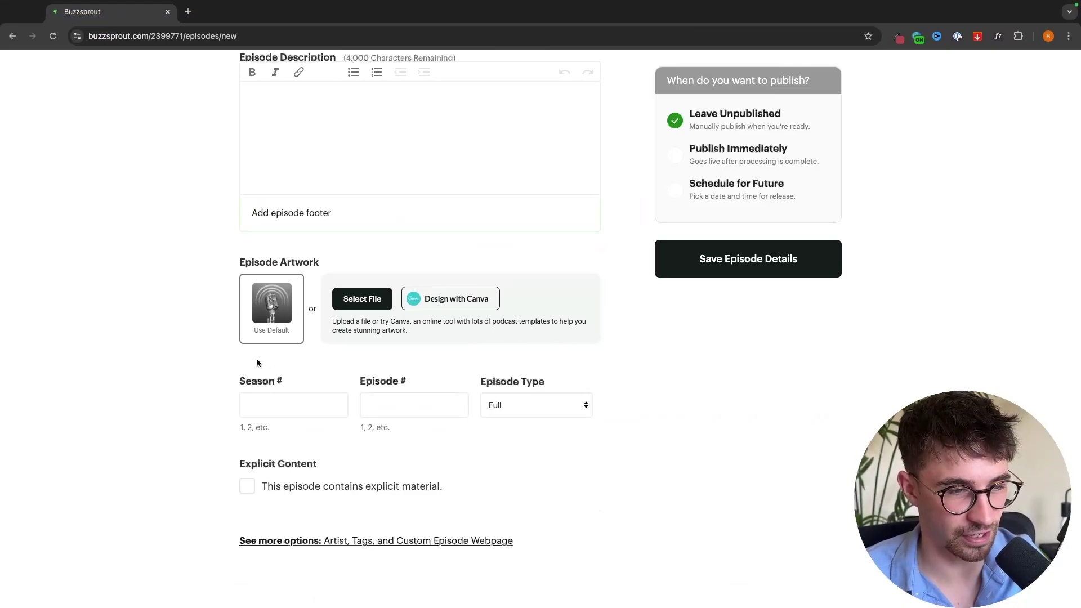
Step: Enter 1 as the episode number
scroll(256, 362, "down", 1)
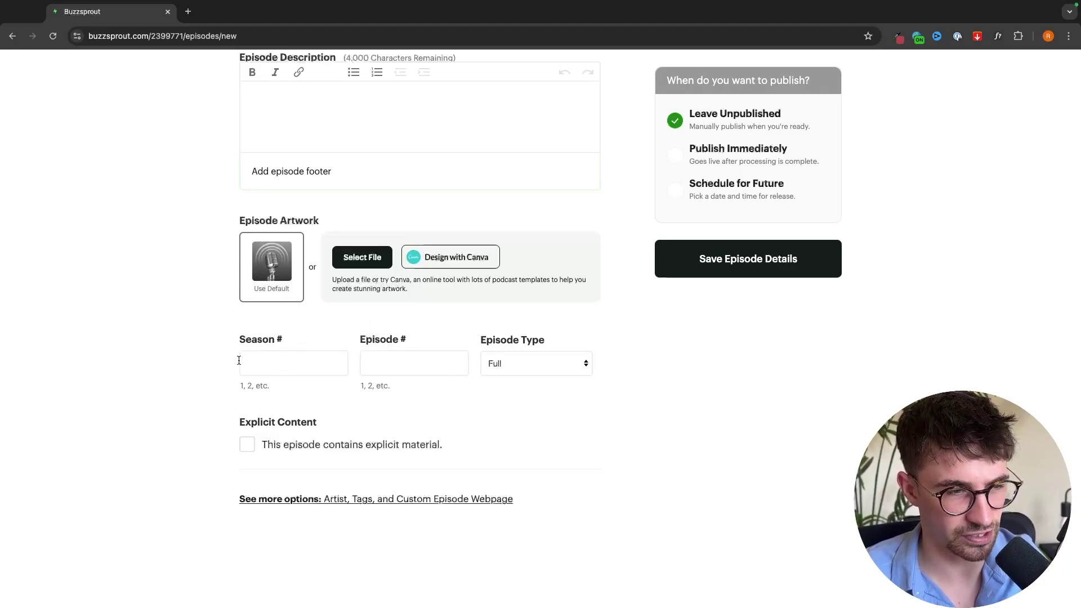
left_click(317, 344)
left_click(281, 344)
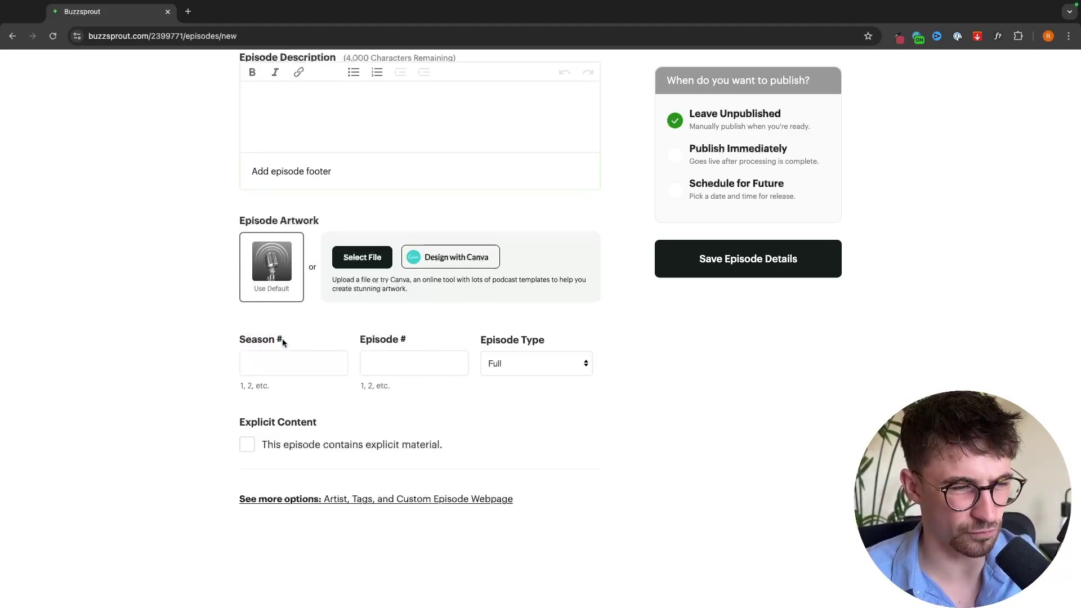
left_click(404, 363)
type("1")
left_click(550, 407)
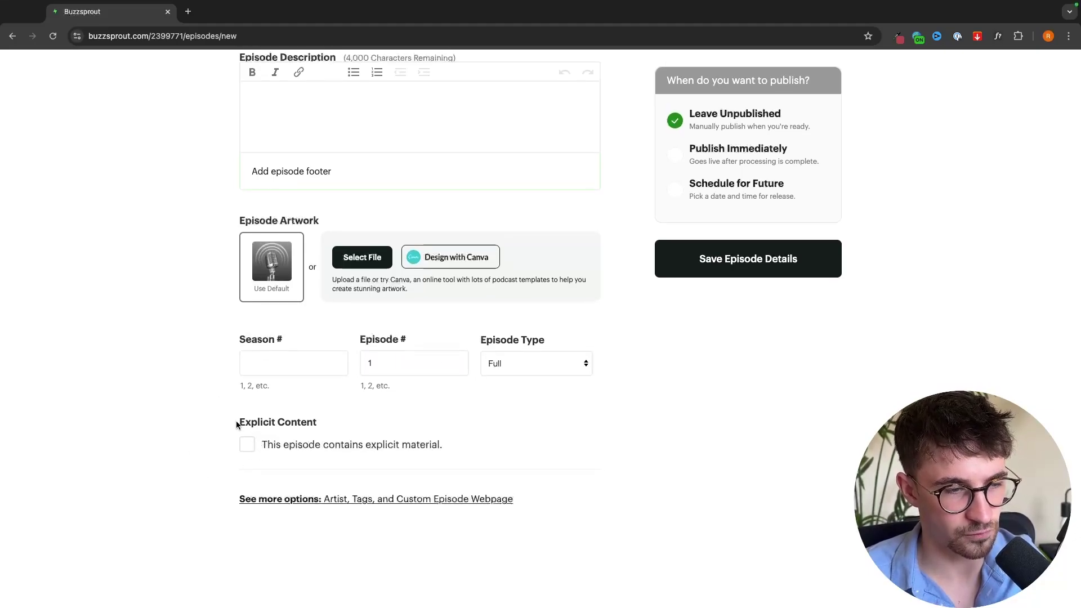
Step: Tick 'This episode contains explicit material' for the episode
left_click_drag(237, 425, 333, 424)
left_click(333, 425)
left_click(289, 450)
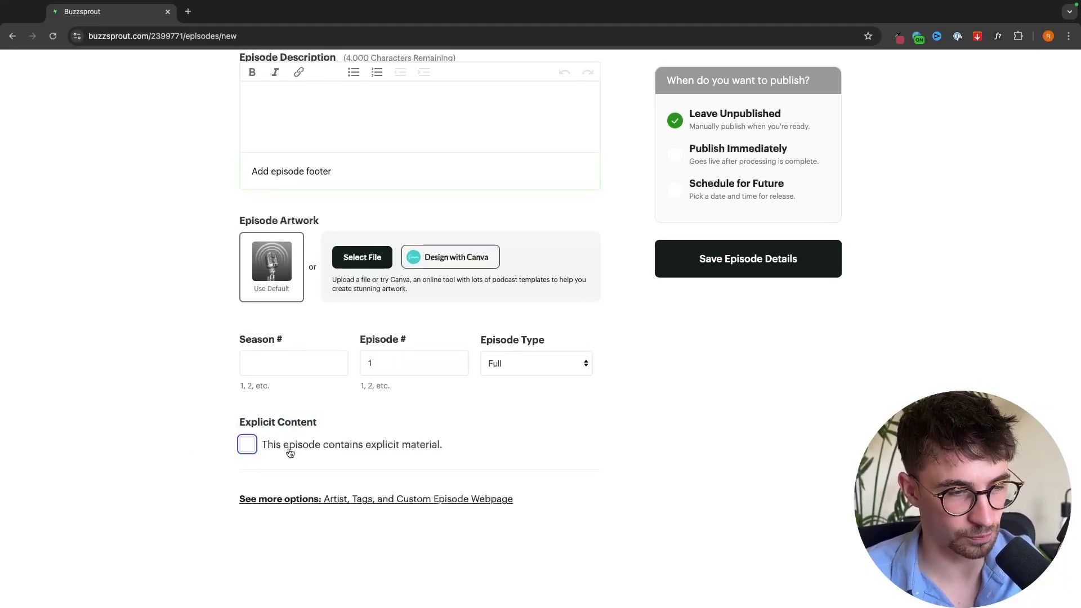
left_click(300, 451)
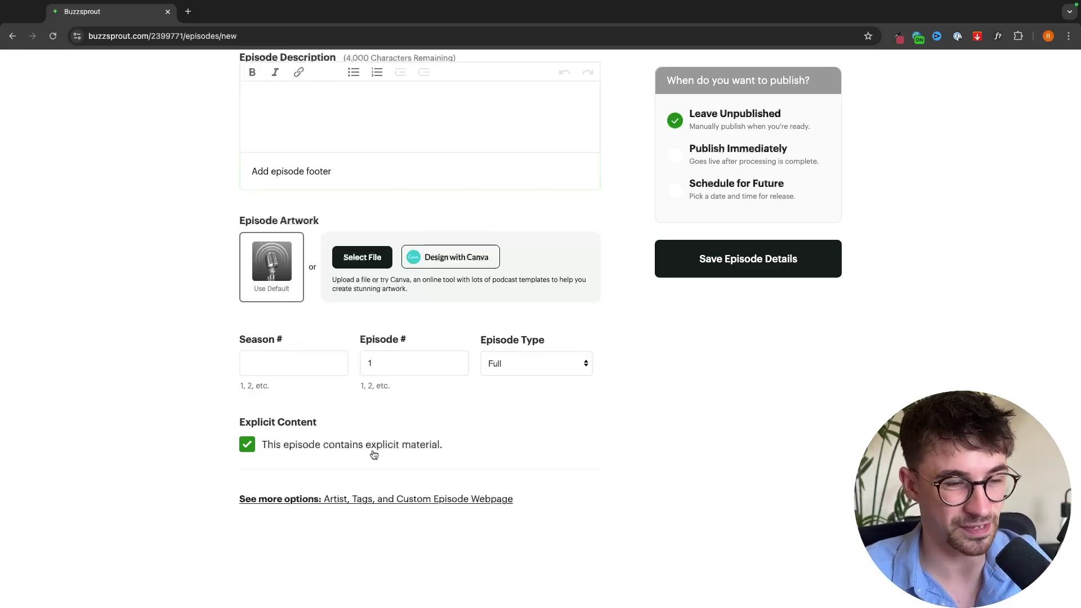
scroll(501, 433, "up", 5)
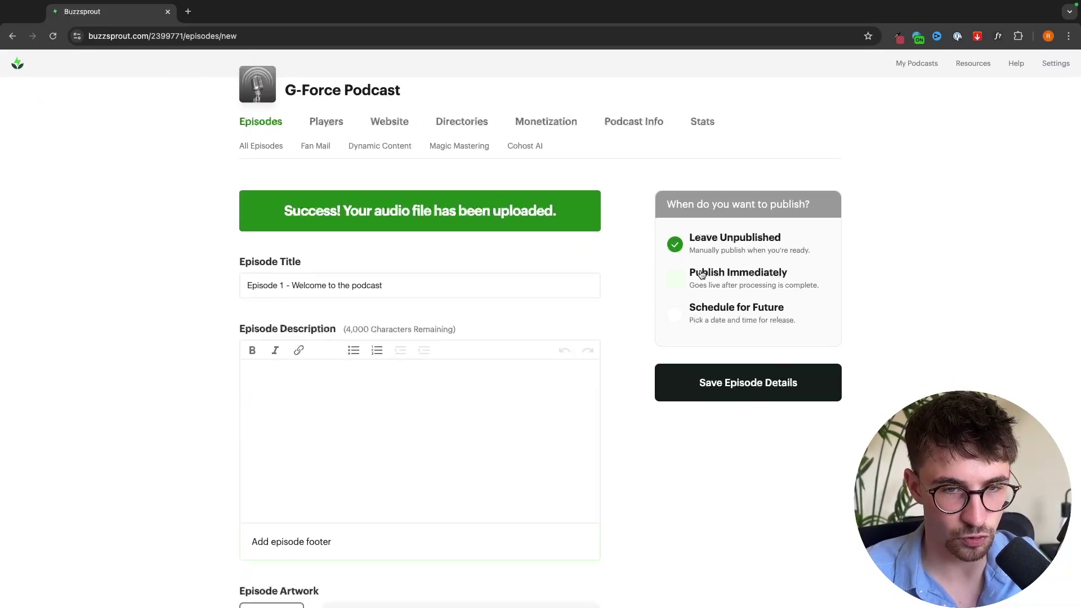
Step: Switch from Schedule for Future to Publish Immediately and save Episode 1's details
left_click(720, 317)
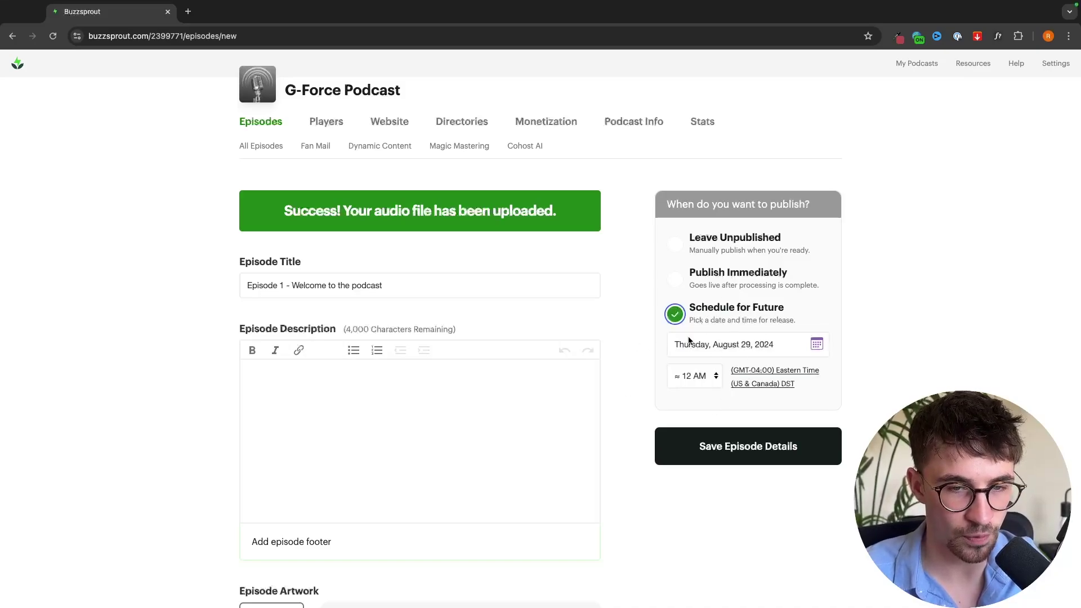
left_click(758, 281)
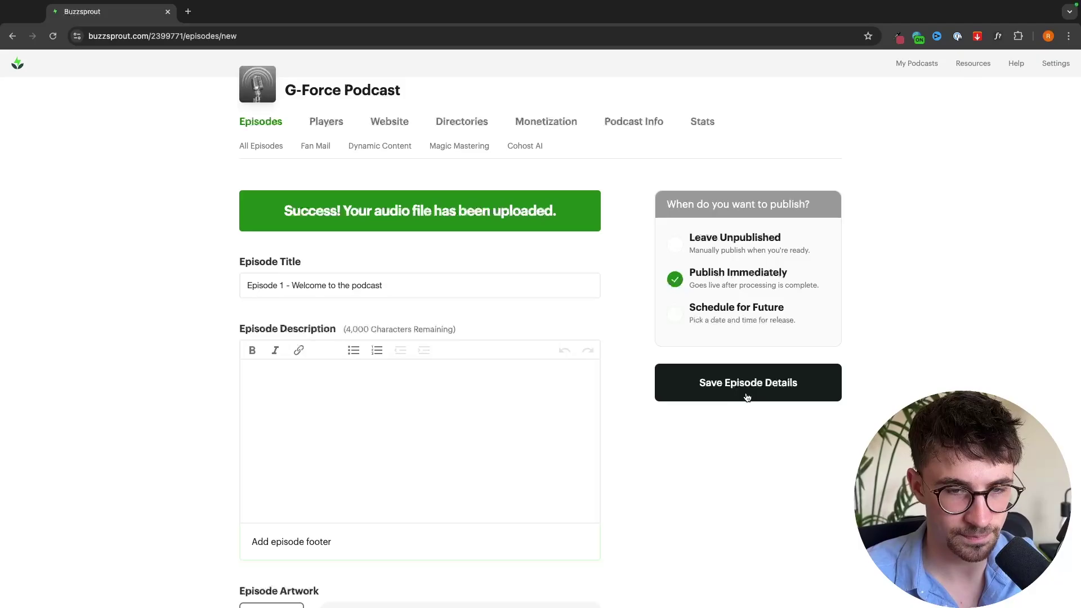
left_click(728, 394)
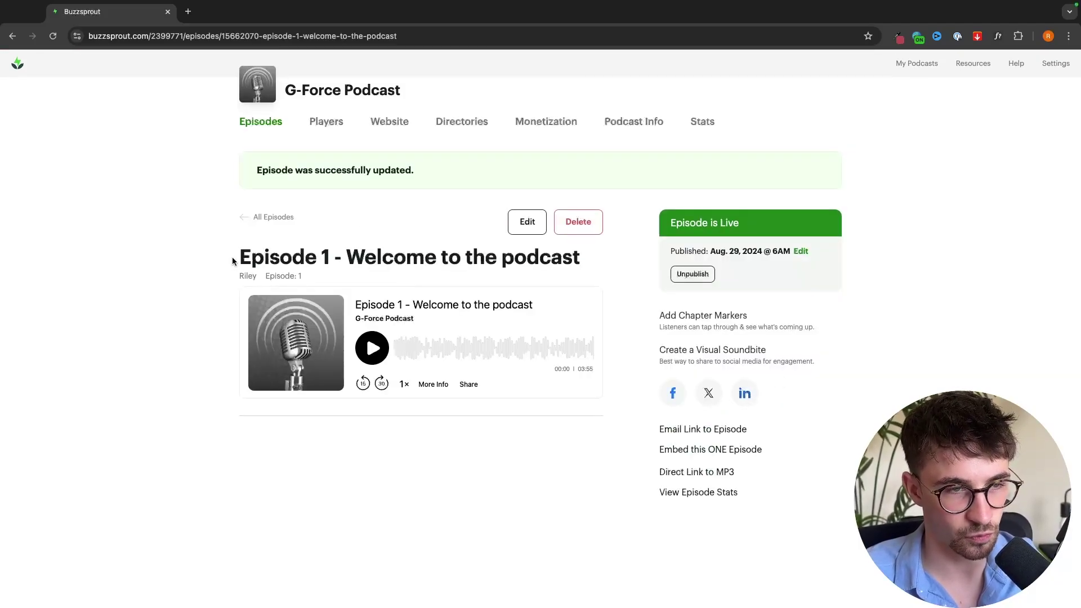
Step: Select the episode title, then go to the Episodes list
left_click_drag(232, 256, 591, 258)
left_click(594, 261)
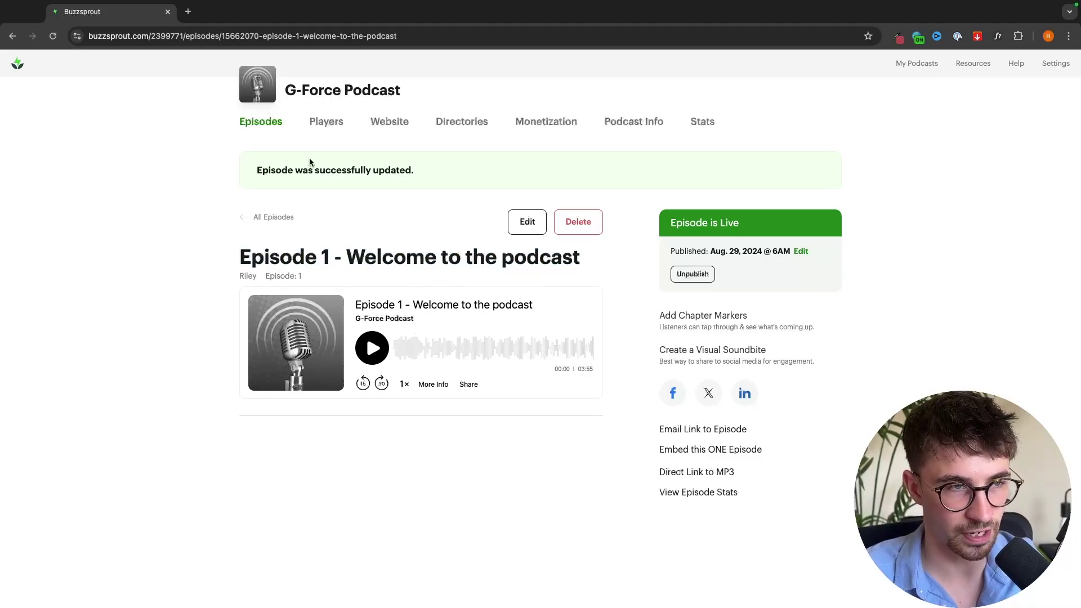
left_click(264, 126)
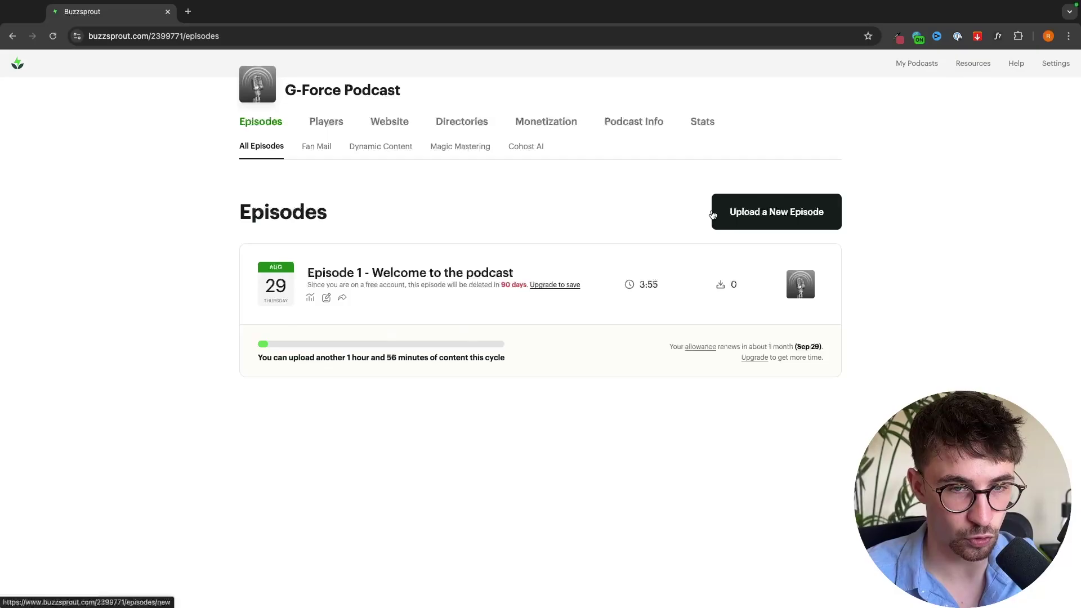
Step: Open Episode 1's edit form, review its title and description, and go back unchanged
left_click(325, 298)
scroll(471, 332, "down", 3)
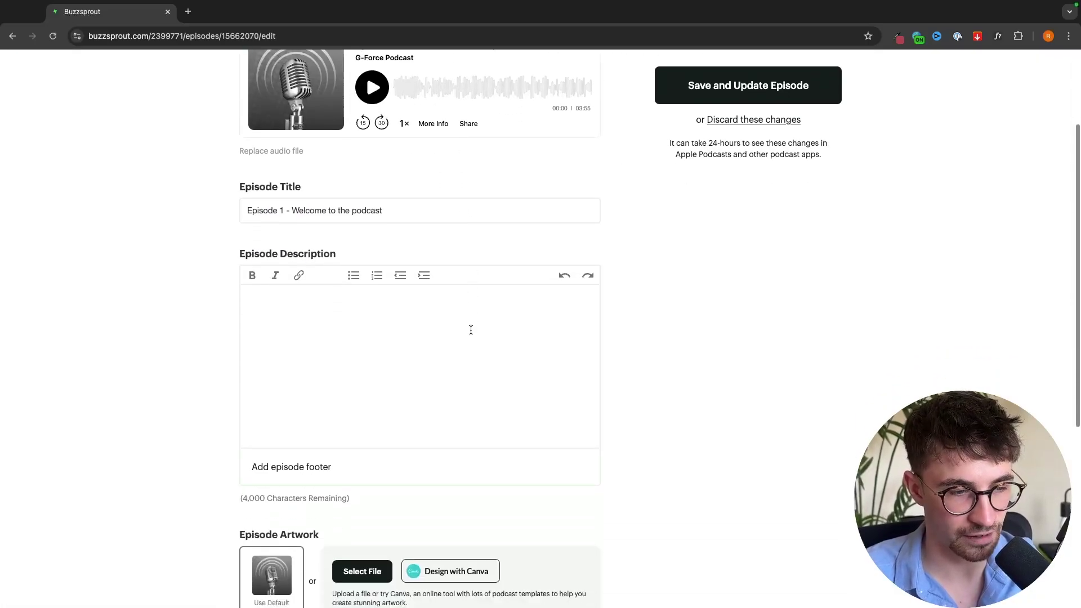
left_click(389, 206)
triple_click(388, 206)
left_click(267, 291)
scroll(272, 299, "down", 6)
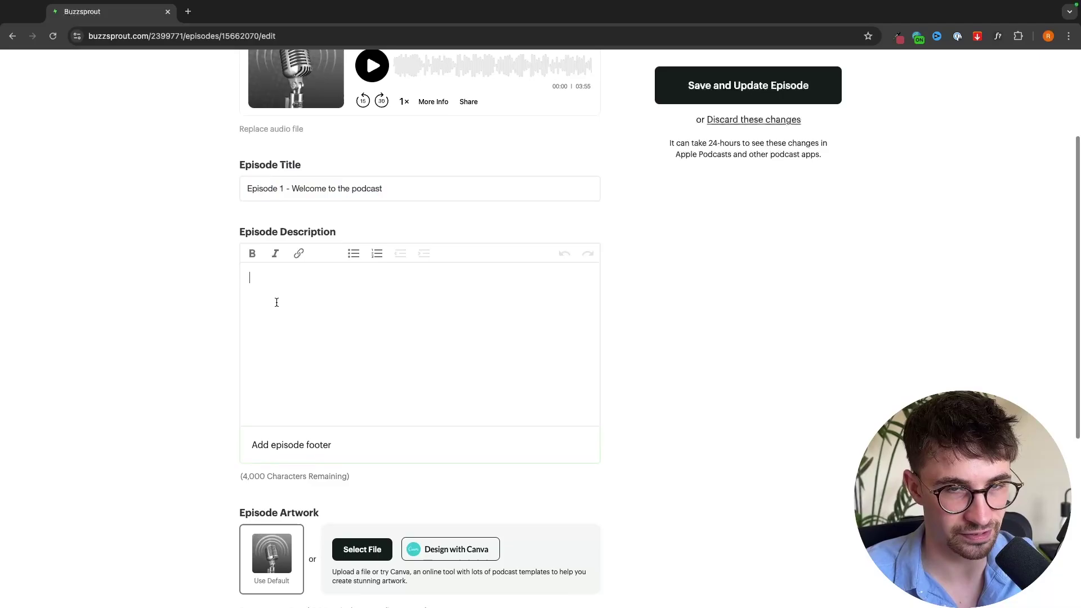
scroll(598, 374, "up", 3)
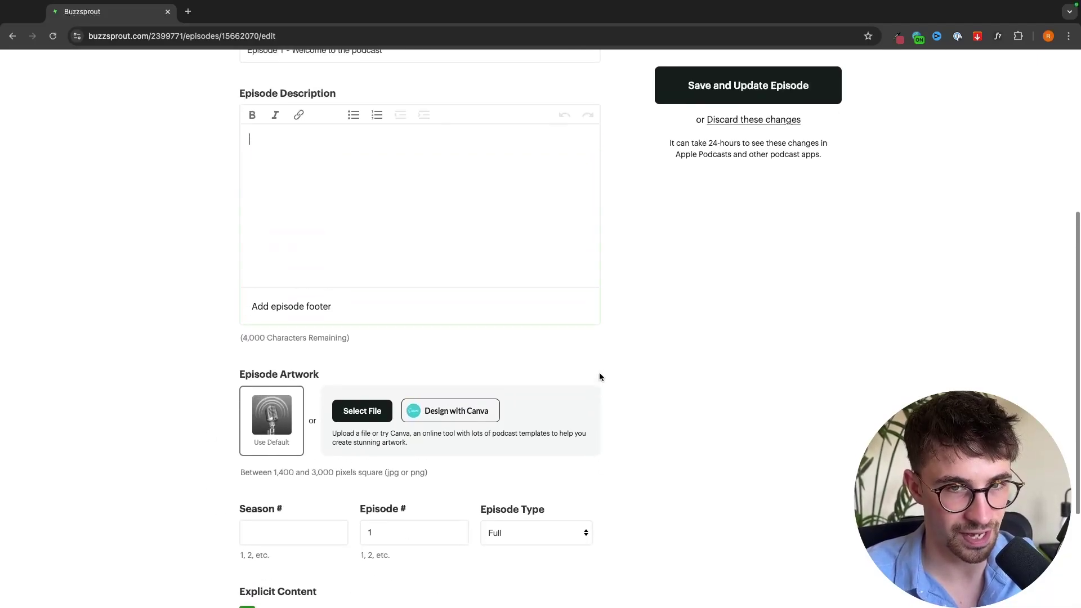
key("alt+Left")
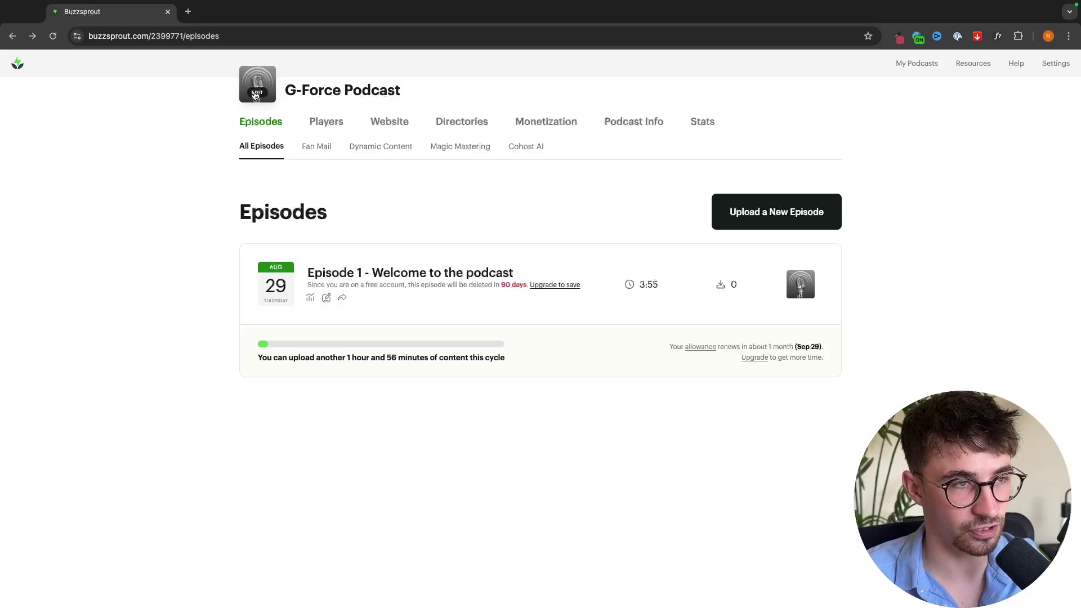
Step: Upload a purple circular image as the podcast artwork under Podcast Info
left_click(626, 129)
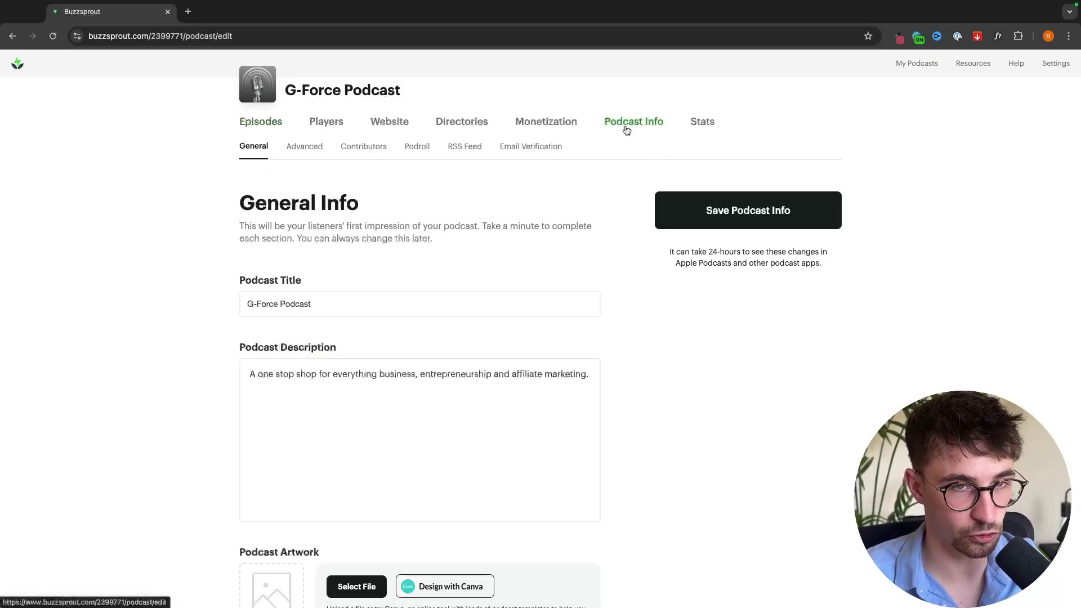
scroll(649, 320, "down", 6)
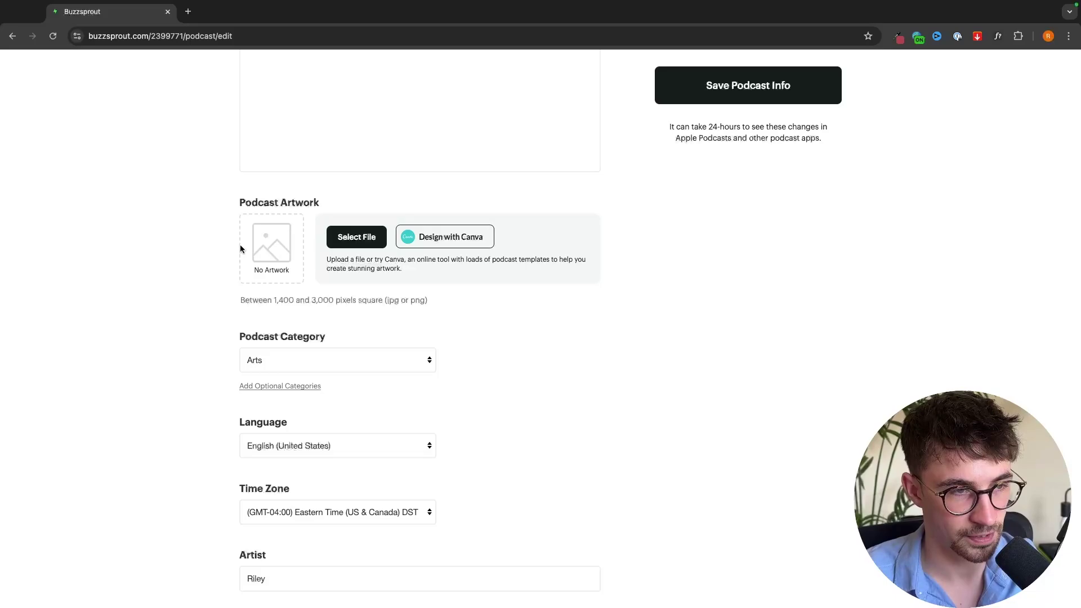
left_click(357, 237)
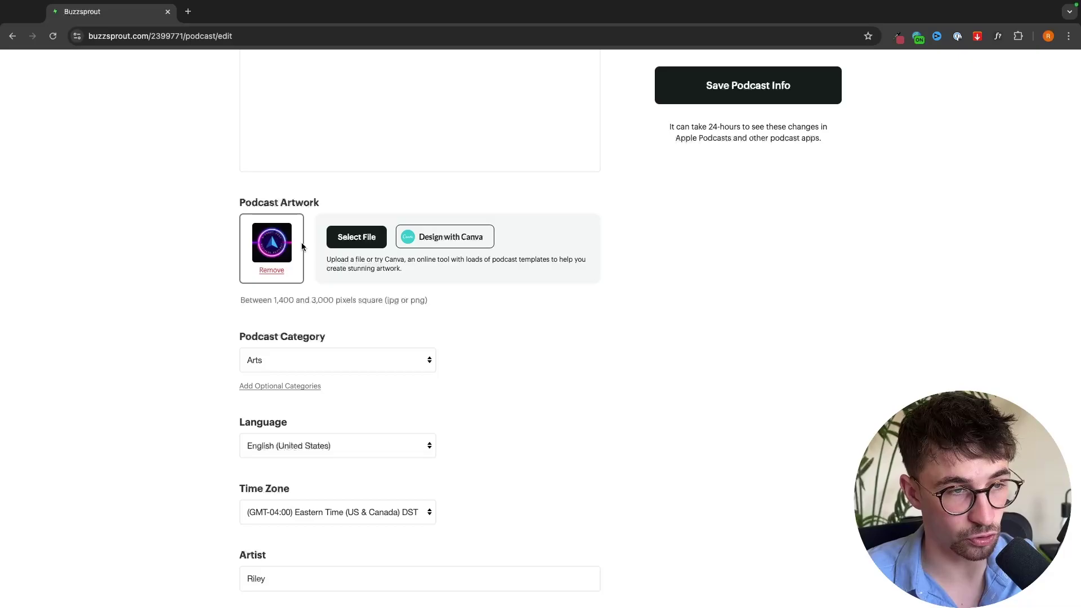
scroll(476, 337, "down", 3)
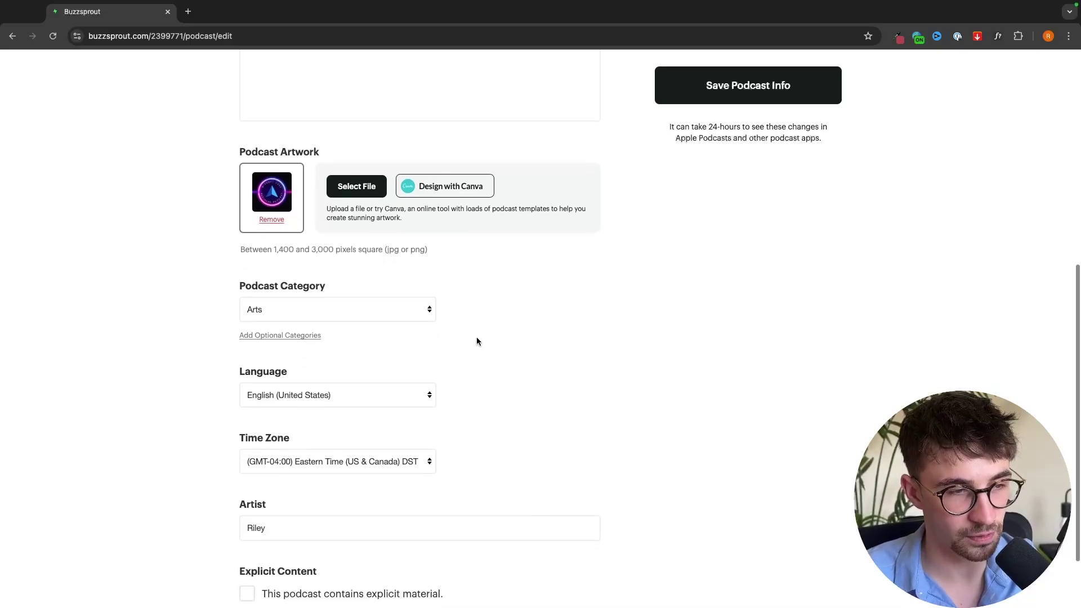
left_click_drag(230, 248, 352, 248)
left_click(265, 244)
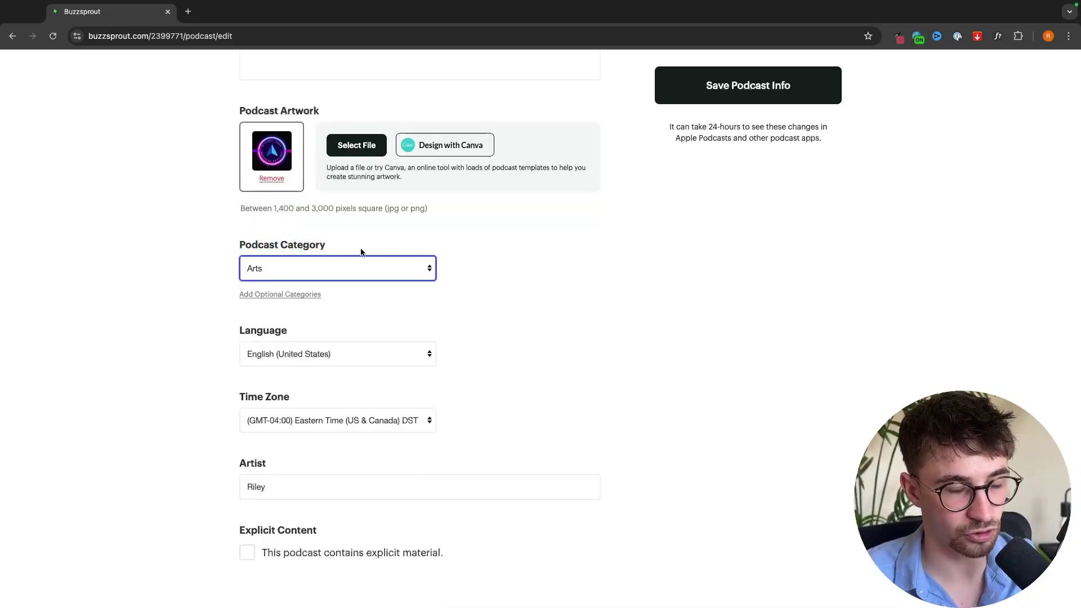
left_click(459, 224)
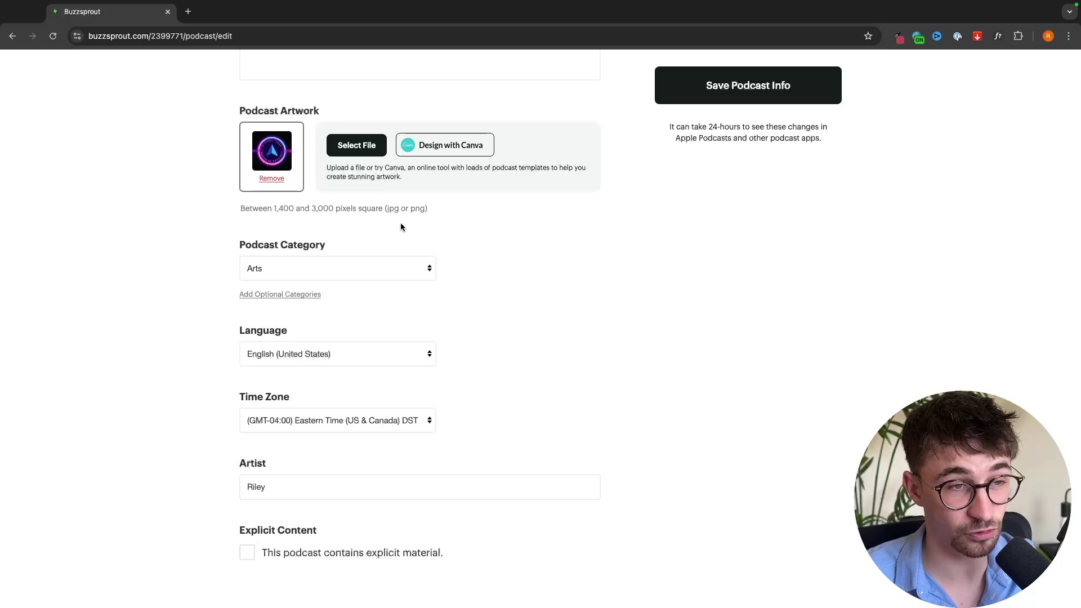
Step: Glance at Spotify's home page, then open Buzzsprout's Podcast Category dropdown
key("ctrl+Left")
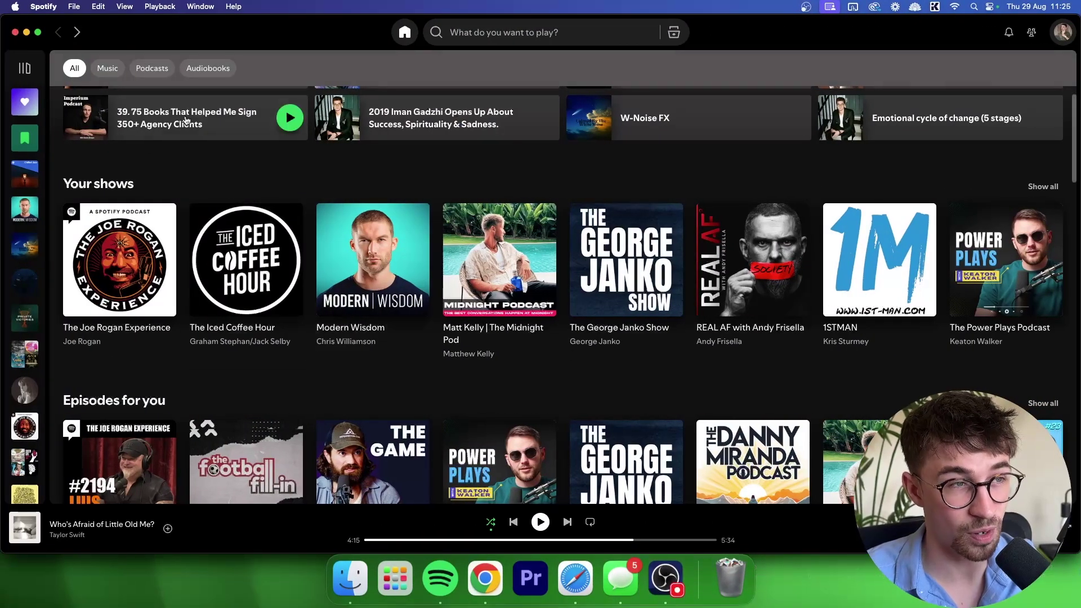
key("ctrl+Right")
left_click(362, 268)
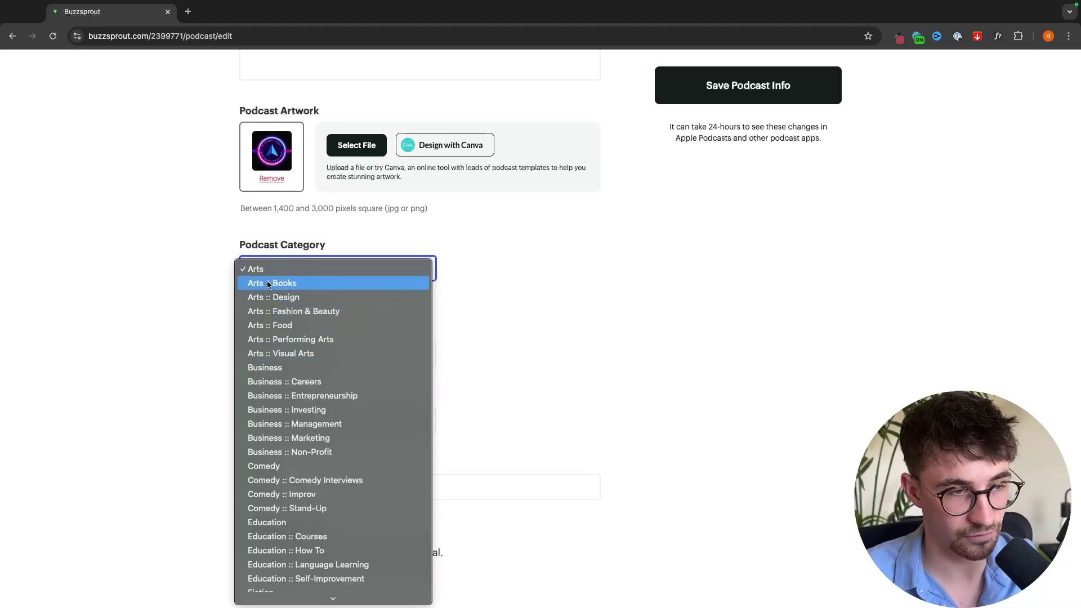
Step: Set the podcast category to Business and leave the explicit-material option unchecked
scroll(283, 356, "down", 3)
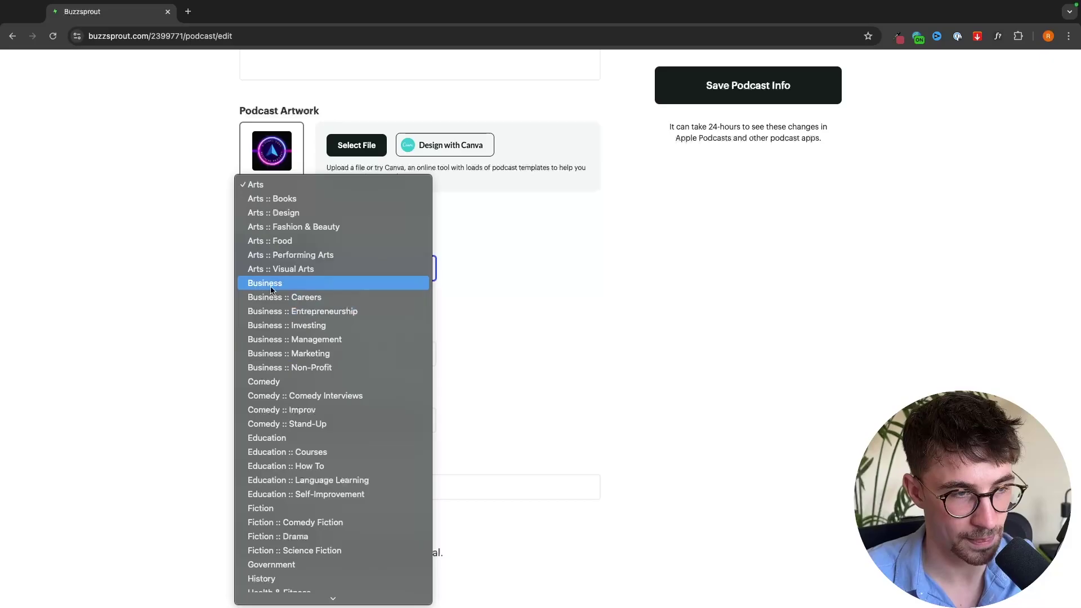
left_click(306, 283)
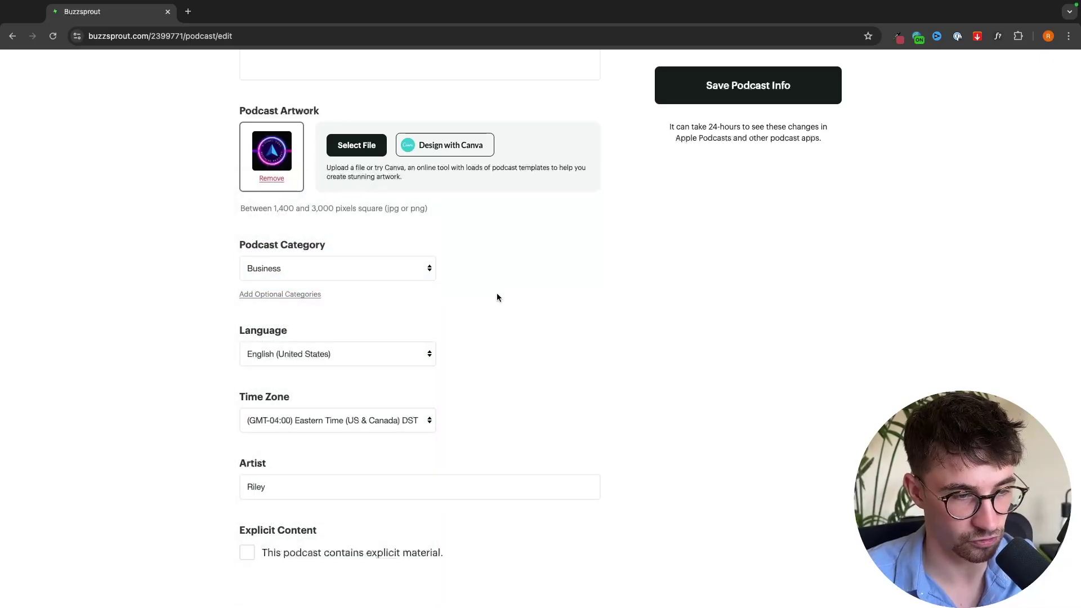
scroll(496, 298, "down", 1)
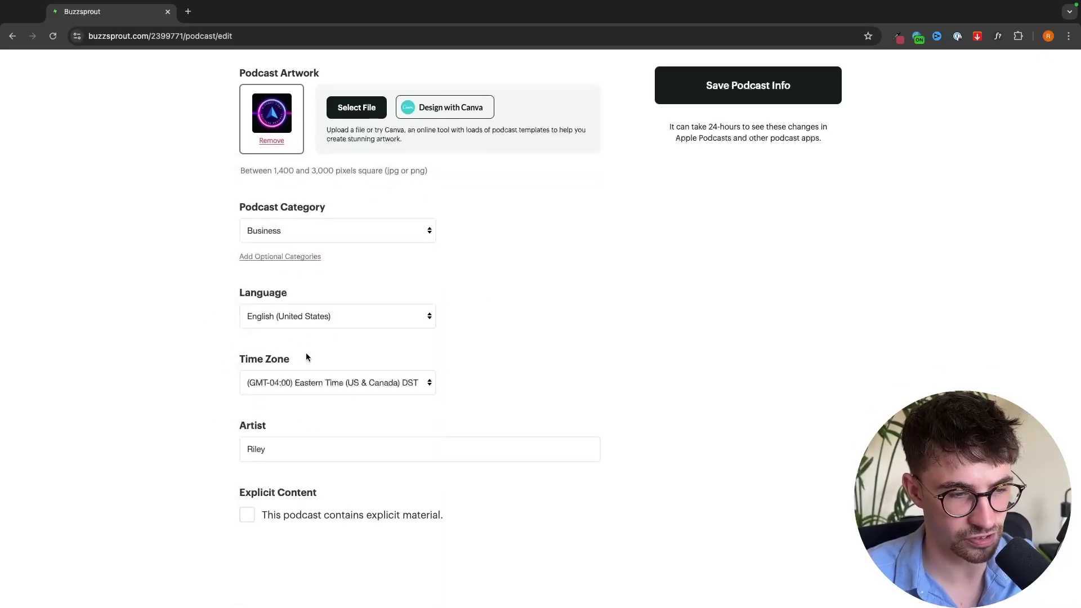
scroll(313, 337, "down", 1)
left_click(264, 510)
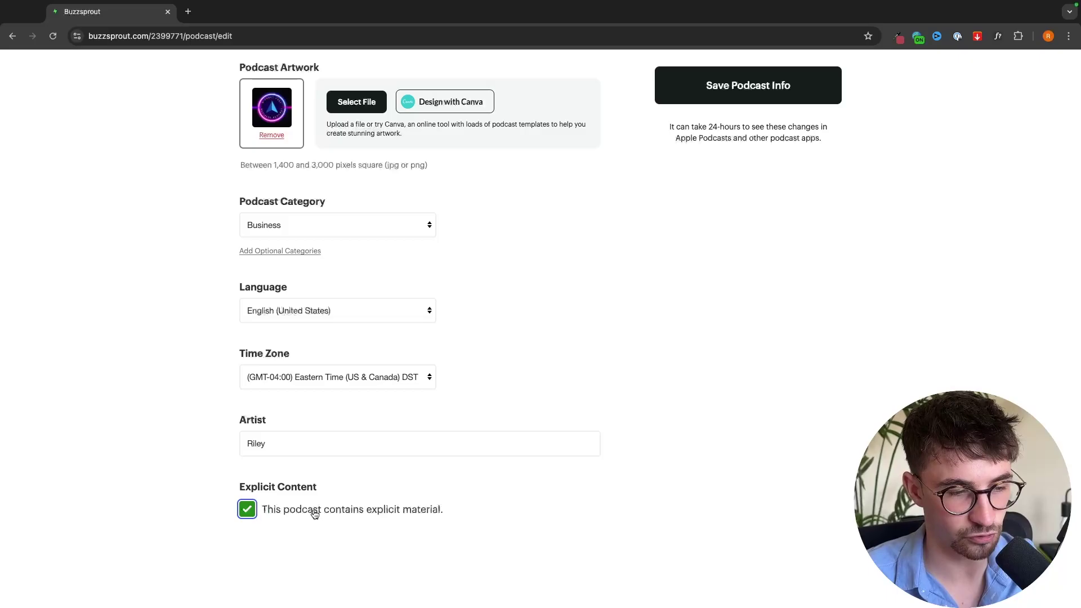
left_click(346, 511)
Step: Save the podcast info and return to the Episodes list
scroll(768, 259, "up", 10)
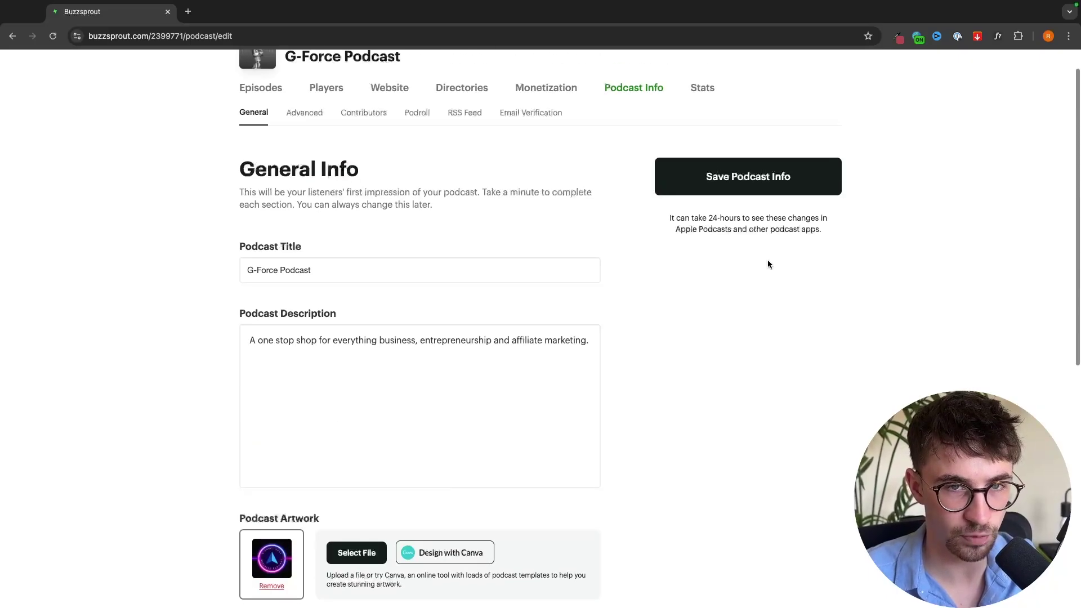
left_click(749, 178)
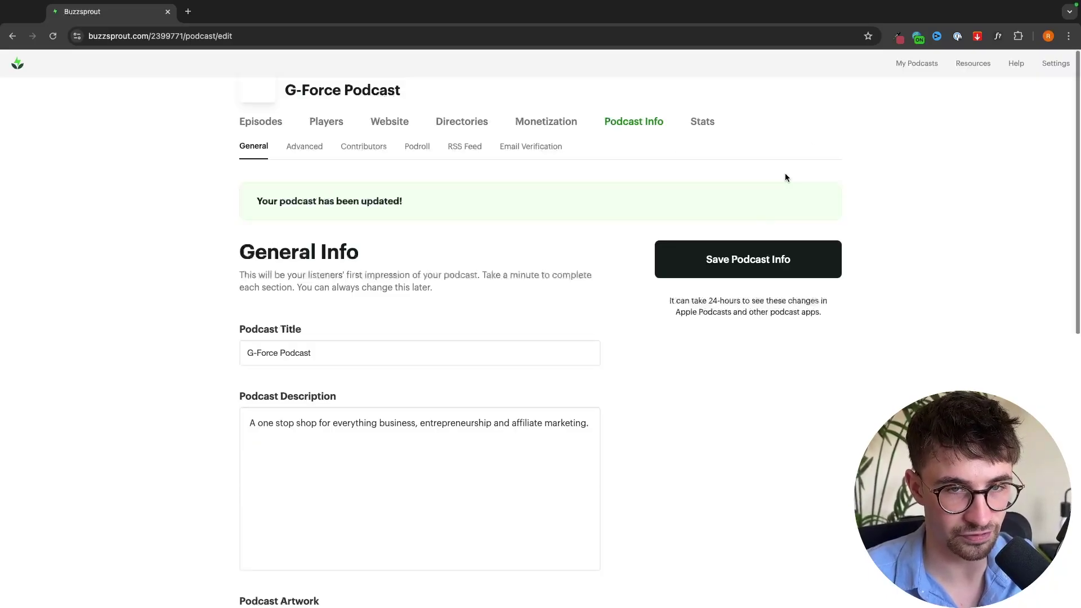
left_click(263, 124)
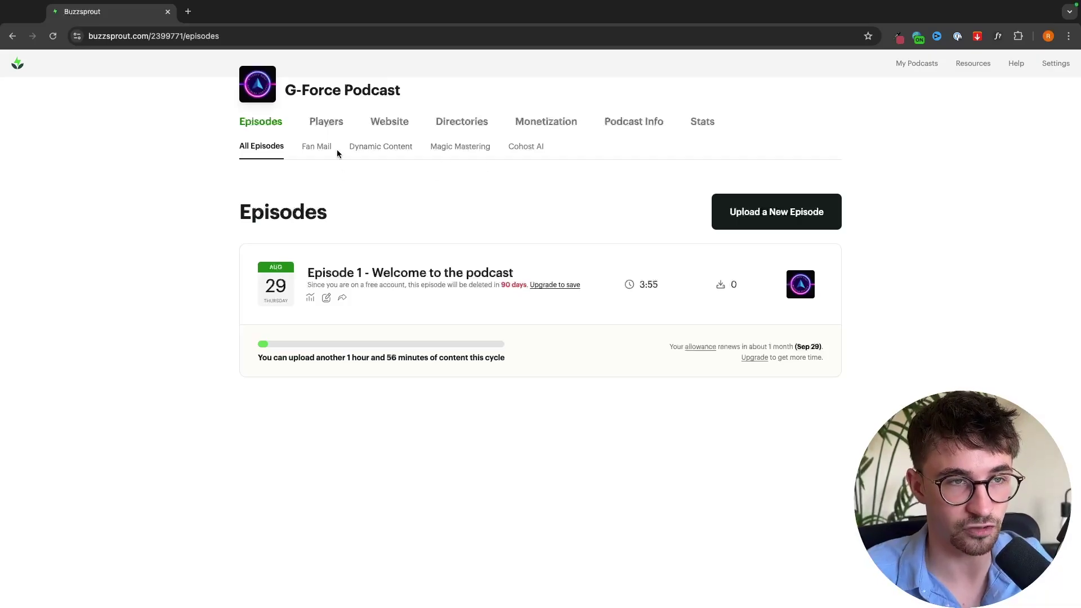
Step: Open Directories and scroll through the Apple Podcasts, Spotify, Amazon Music and YouTube cards
left_click(448, 124)
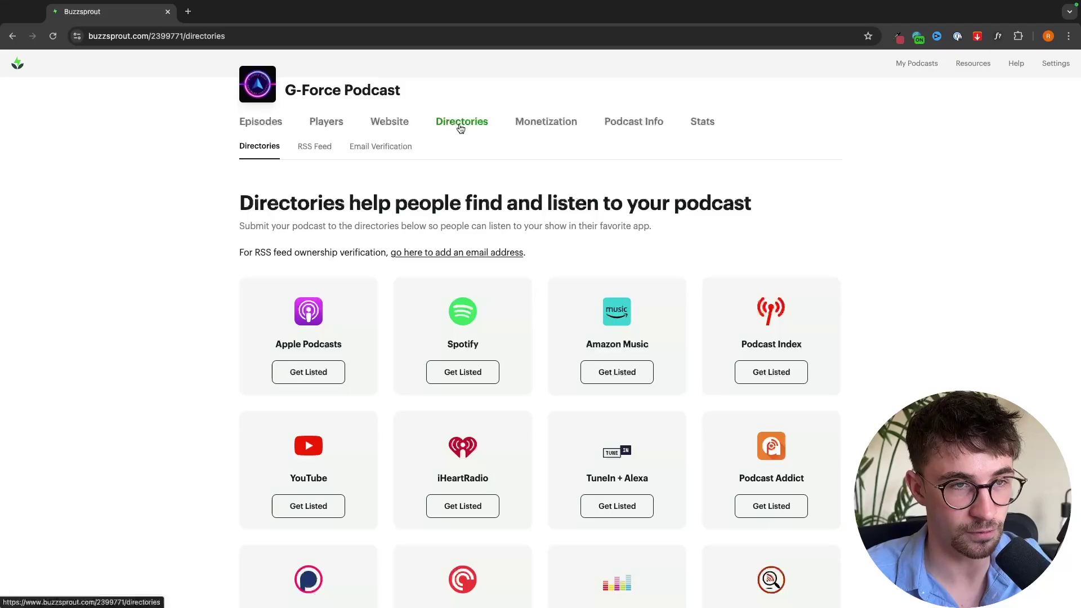
scroll(507, 164, "down", 2)
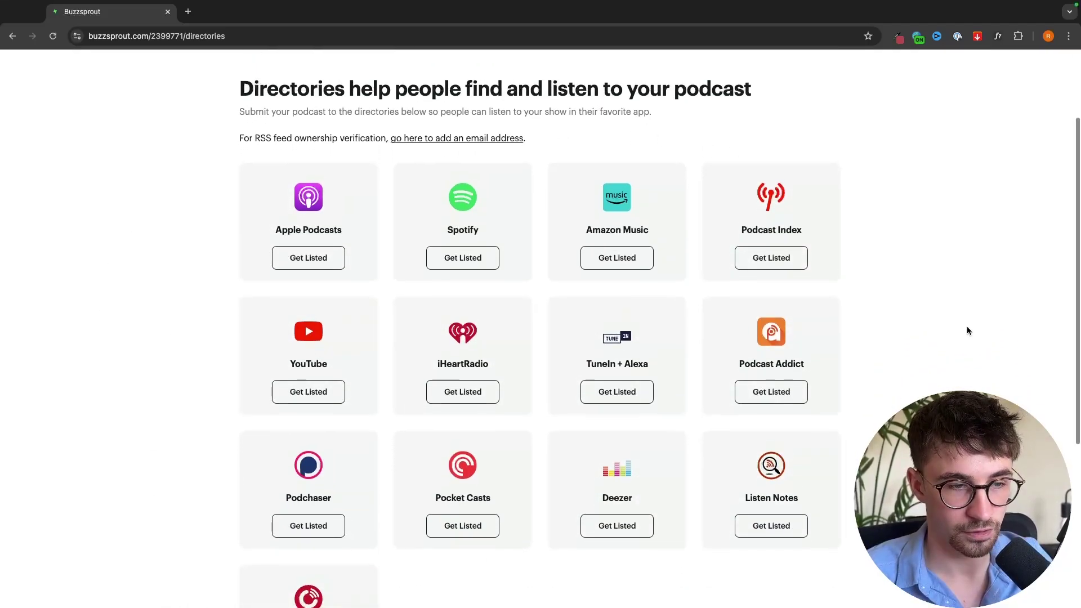
scroll(967, 326, "down", 1)
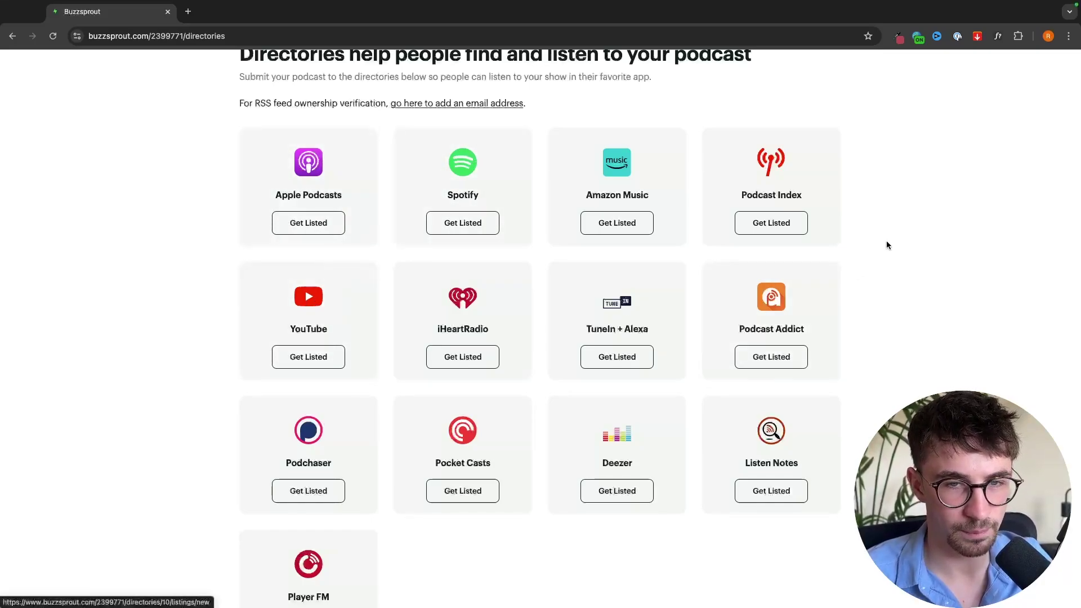
scroll(507, 567, "down", 2)
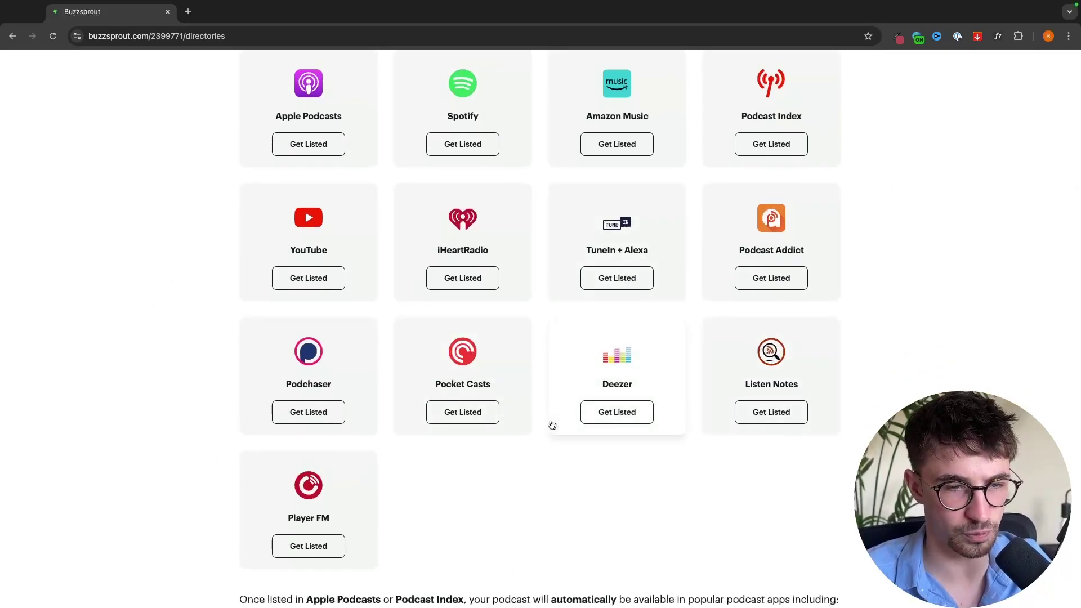
scroll(619, 344, "up", 1)
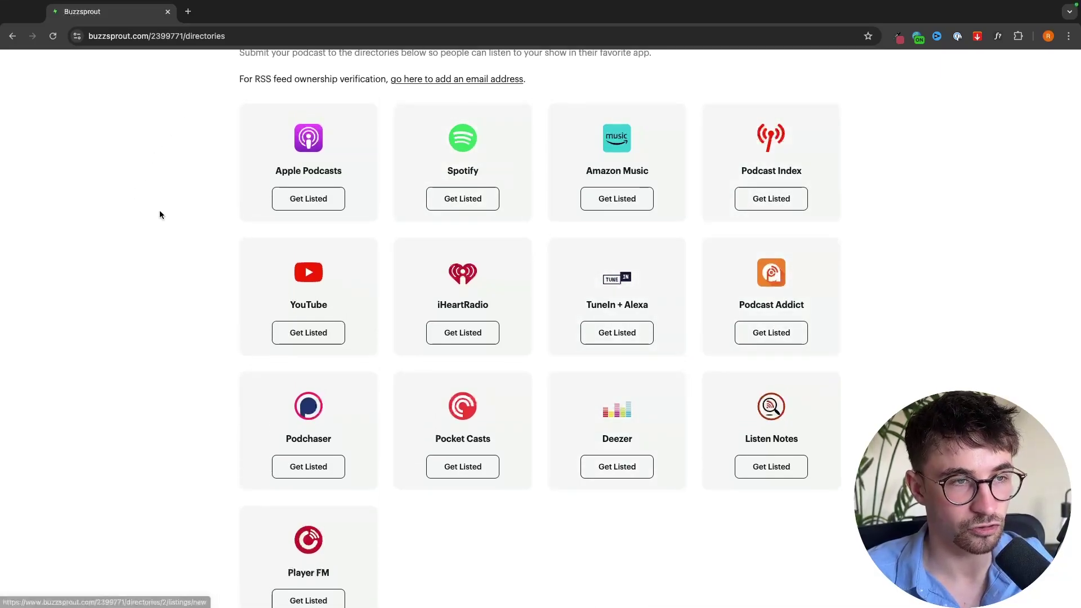
scroll(169, 158, "up", 1)
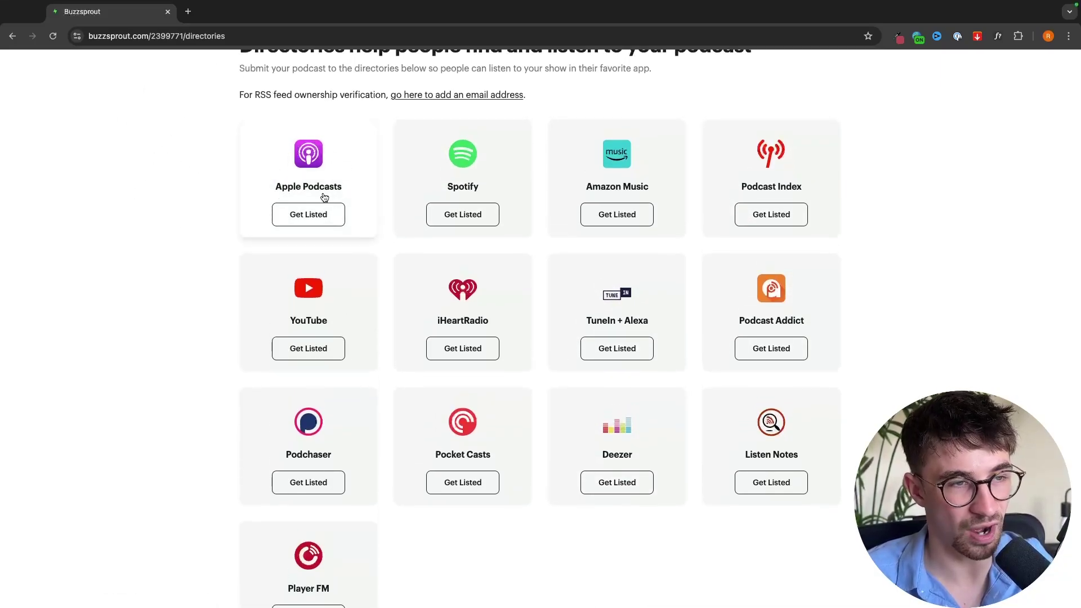
Step: Open the Get Listed on Apple Podcasts guide and scroll through its steps
left_click(302, 215)
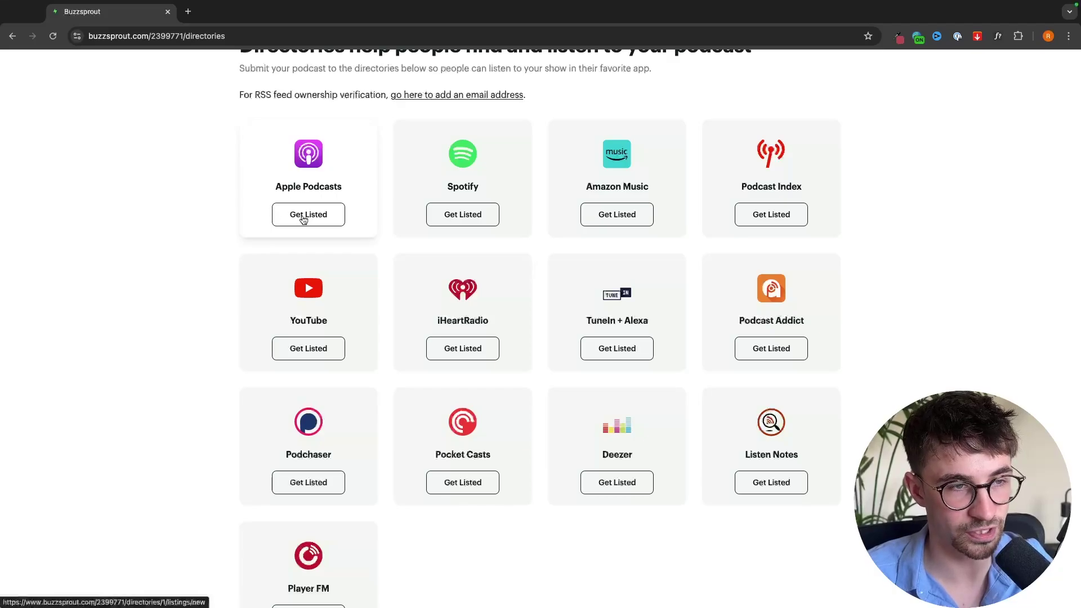
scroll(369, 254, "down", 5)
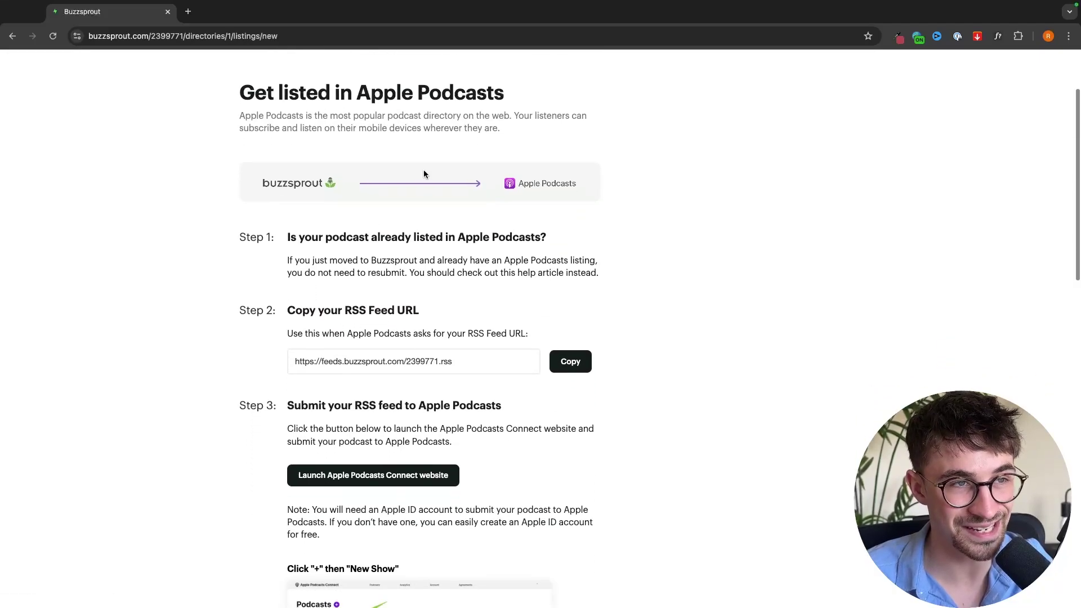
scroll(372, 102, "down", 3)
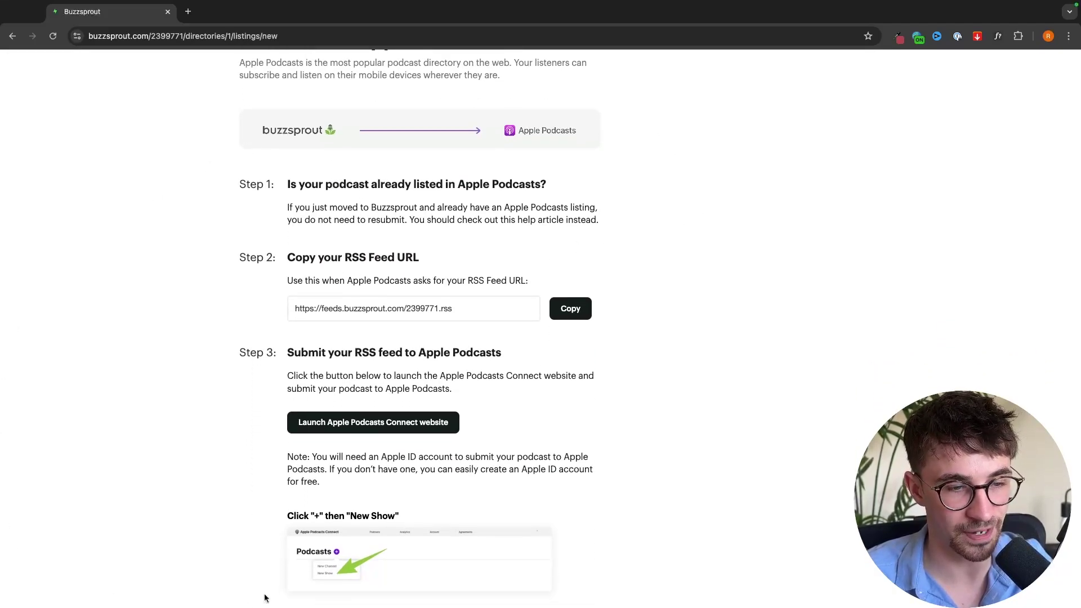
scroll(412, 503, "down", 18)
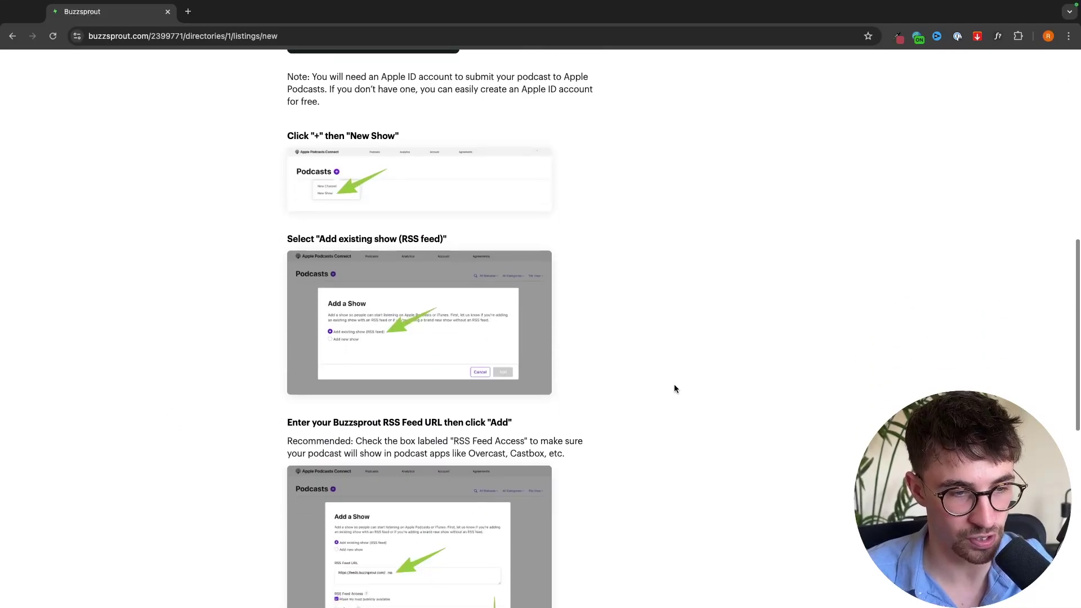
scroll(673, 384, "up", 20)
scroll(673, 383, "down", 2)
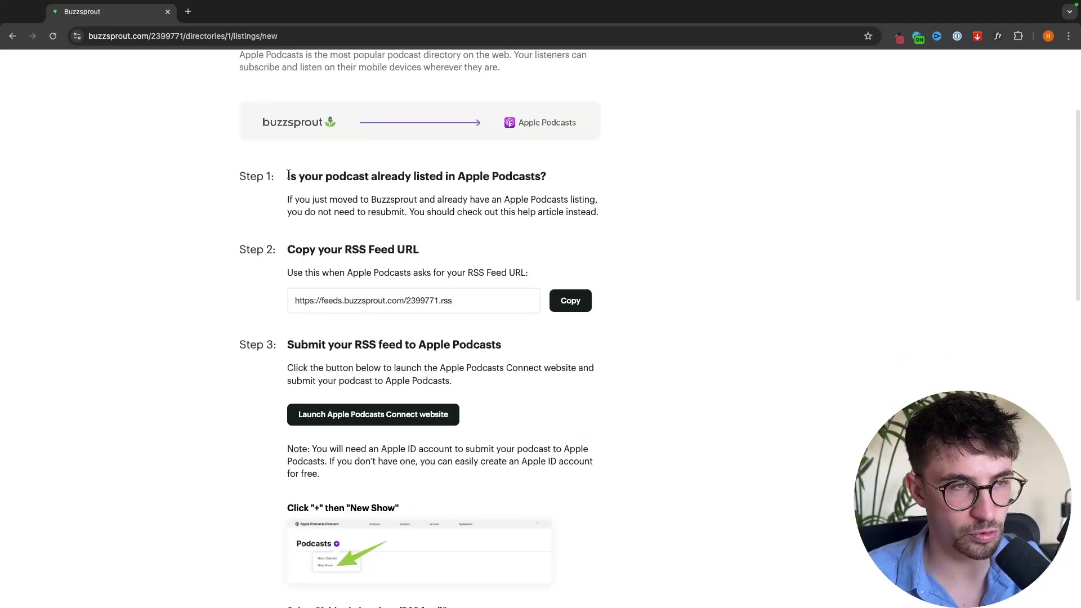
Step: Highlight the Step 1 question and the Step 2 text about Apple Podcasts
left_click_drag(287, 177, 589, 175)
left_click(588, 174)
scroll(589, 174, "down", 2)
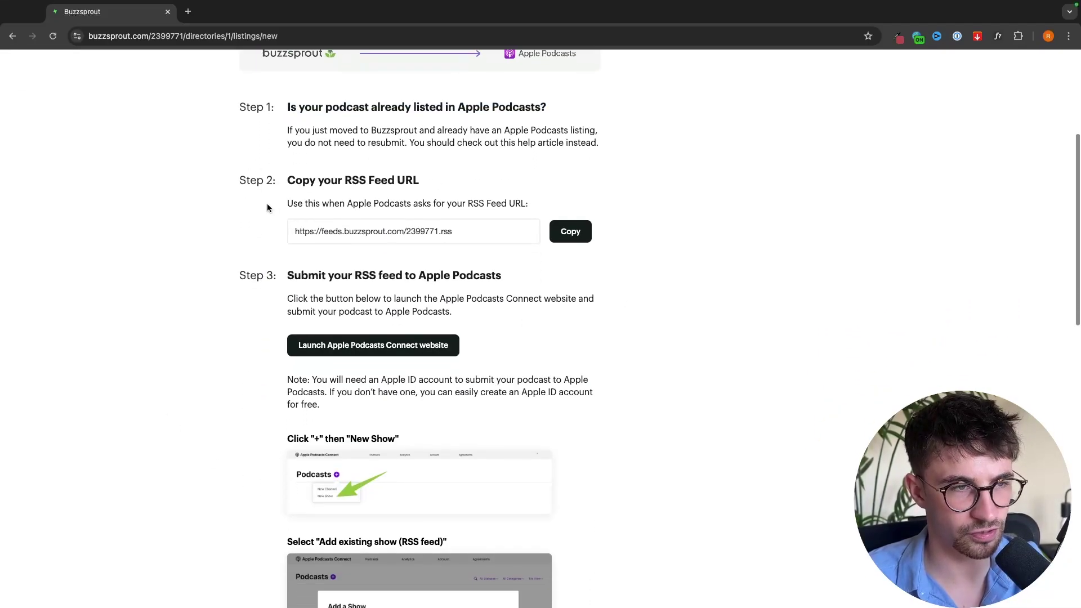
left_click_drag(287, 180, 461, 181)
left_click(361, 201)
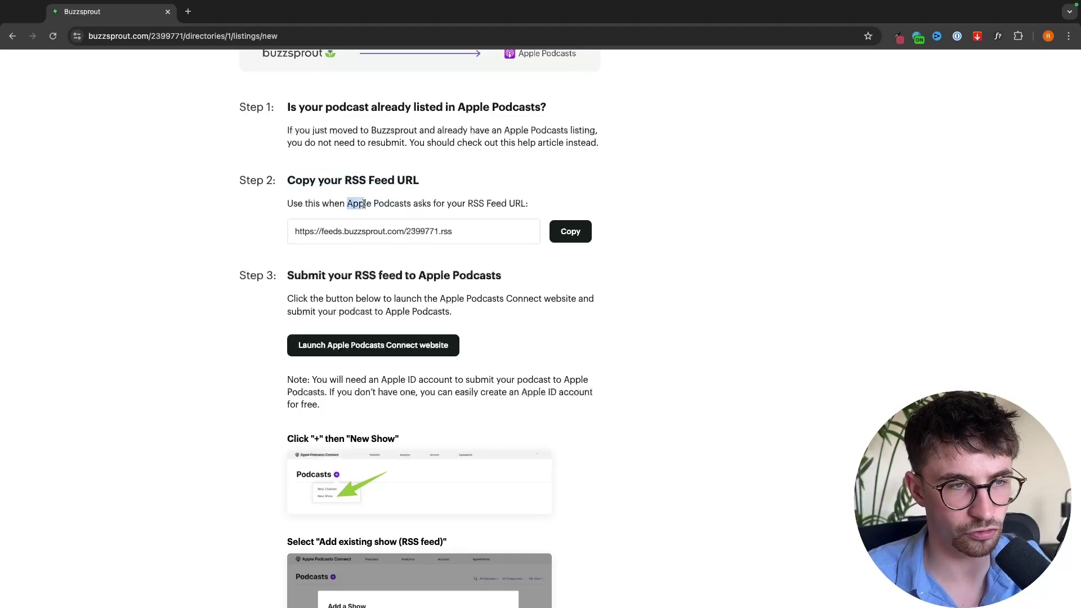
left_click_drag(364, 204, 517, 204)
left_click(454, 207)
Step: Copy the podcast's RSS feed URL and go back to the Directories page
left_click(578, 241)
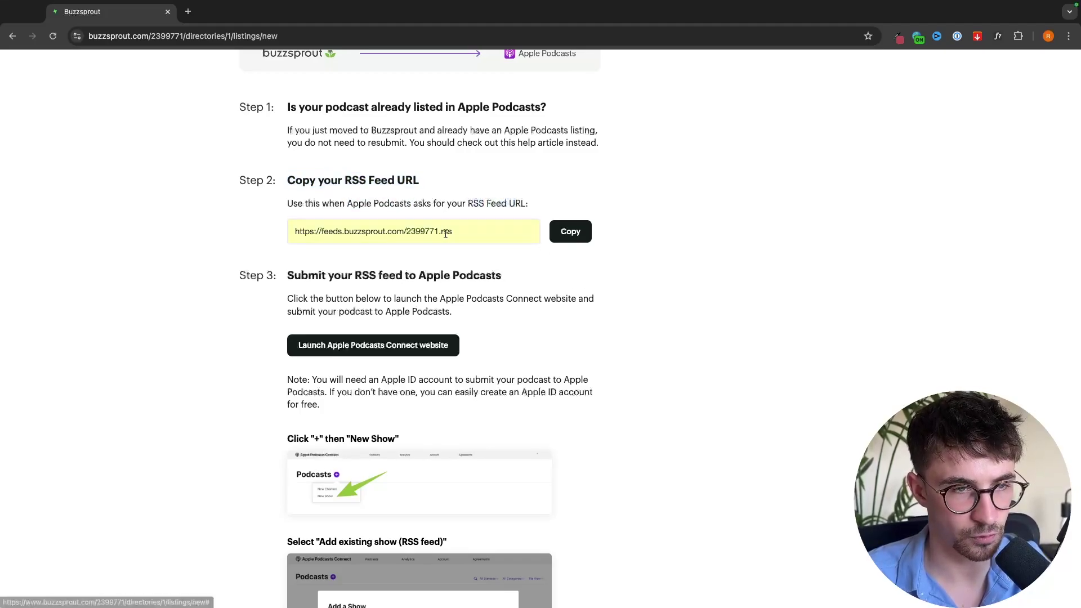
scroll(604, 279, "down", 8)
scroll(605, 279, "down", 7)
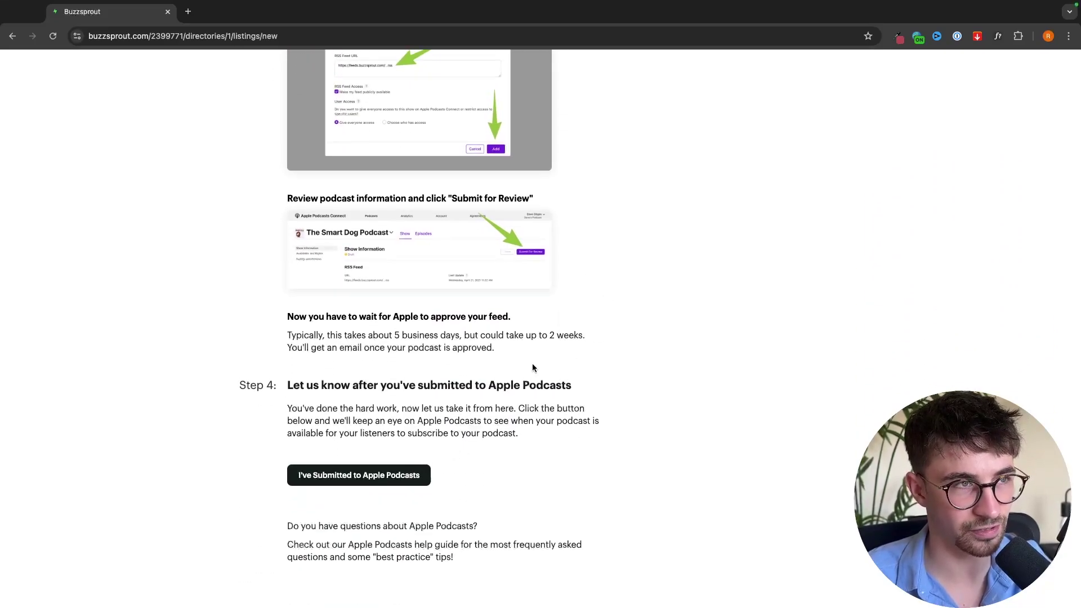
key("super+bracketleft")
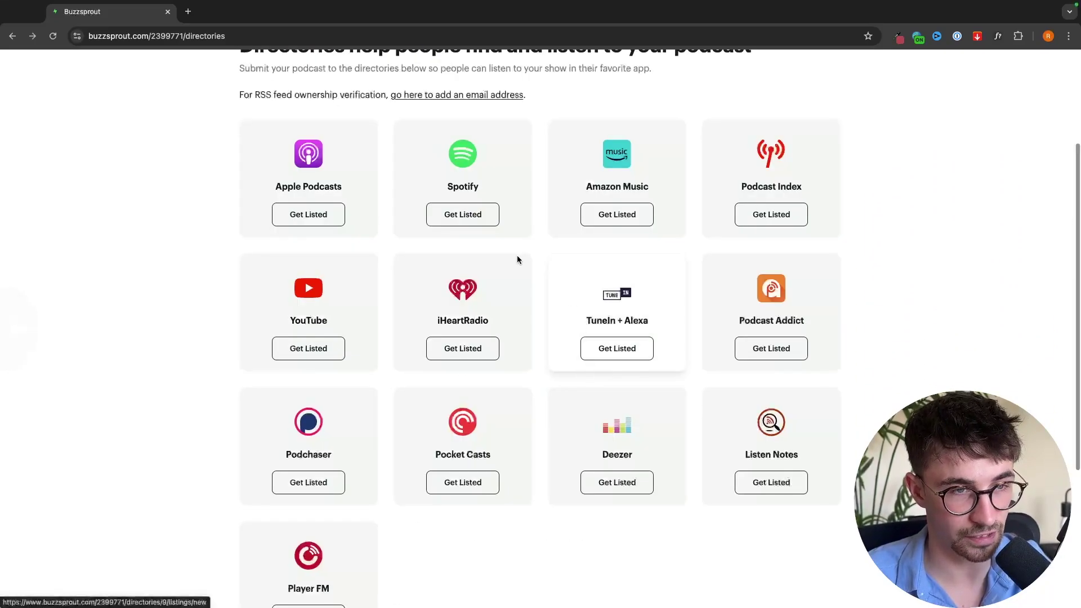
left_click(494, 189)
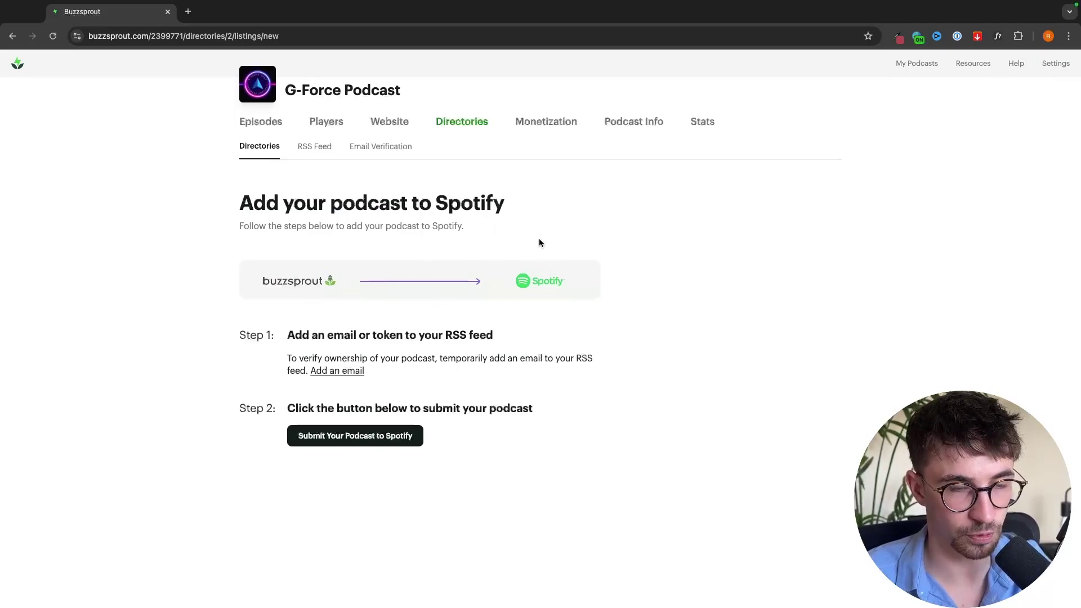
key("super+bracketleft")
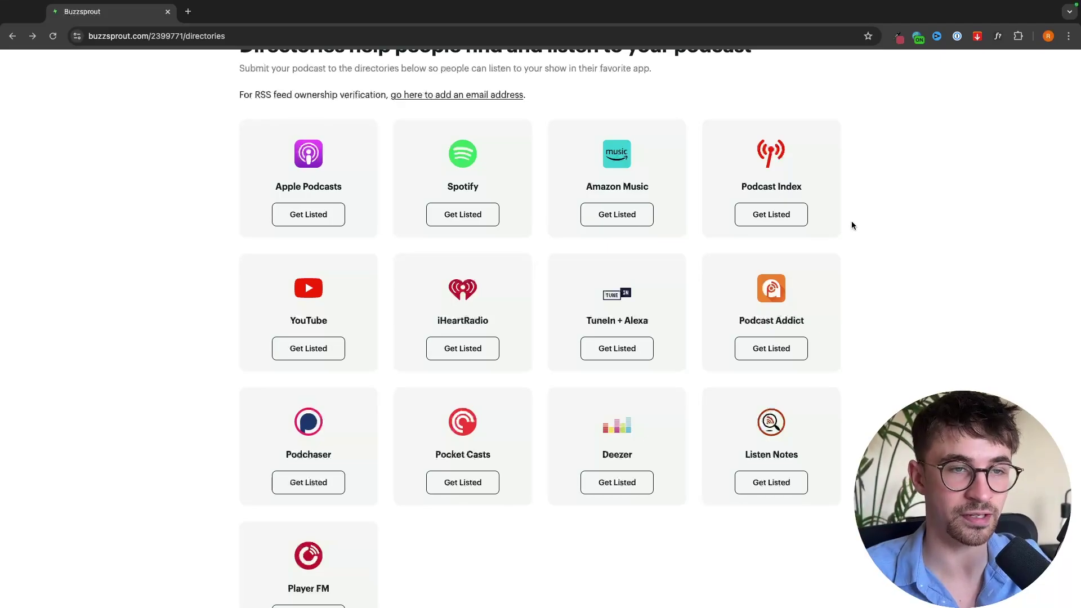
scroll(385, 539, "up", 5)
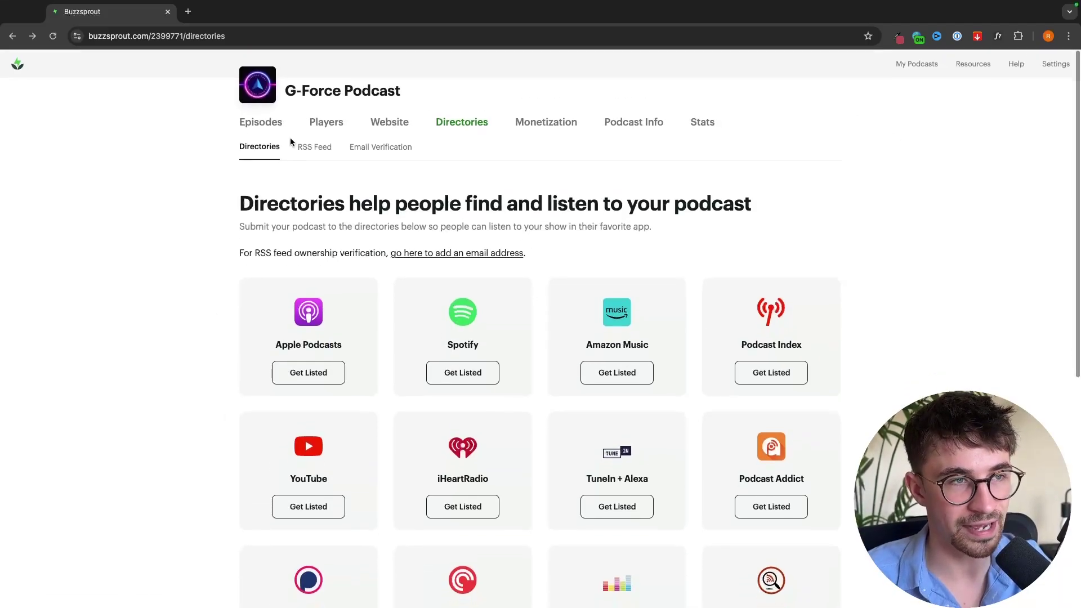
left_click(261, 121)
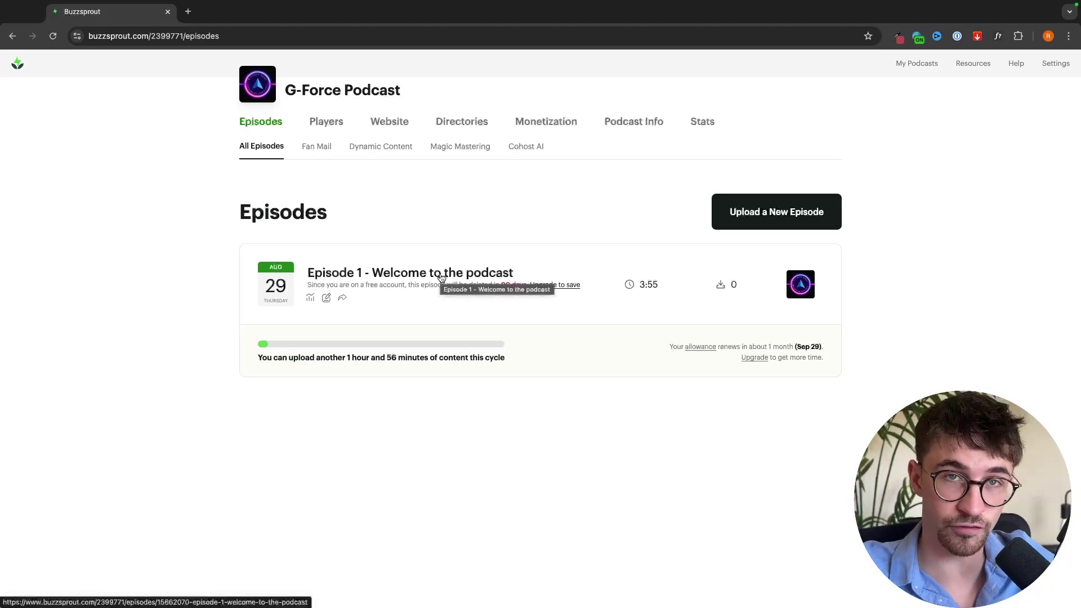
key("alt+Left")
scroll(735, 282, "up", 2)
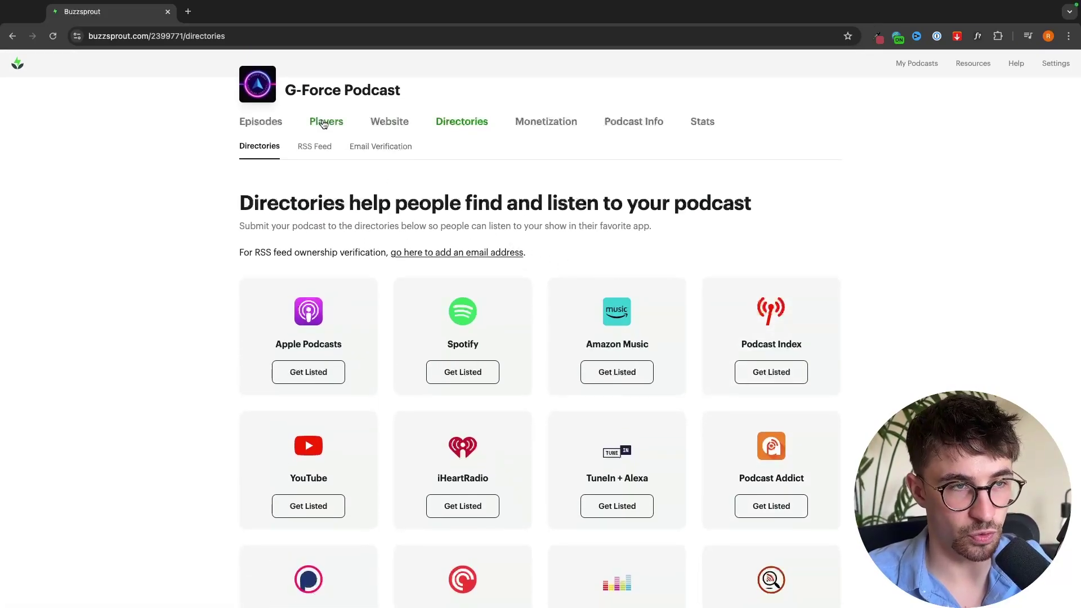
Step: Open the Website tab and scroll through its paid-plan activation and color settings
left_click(396, 127)
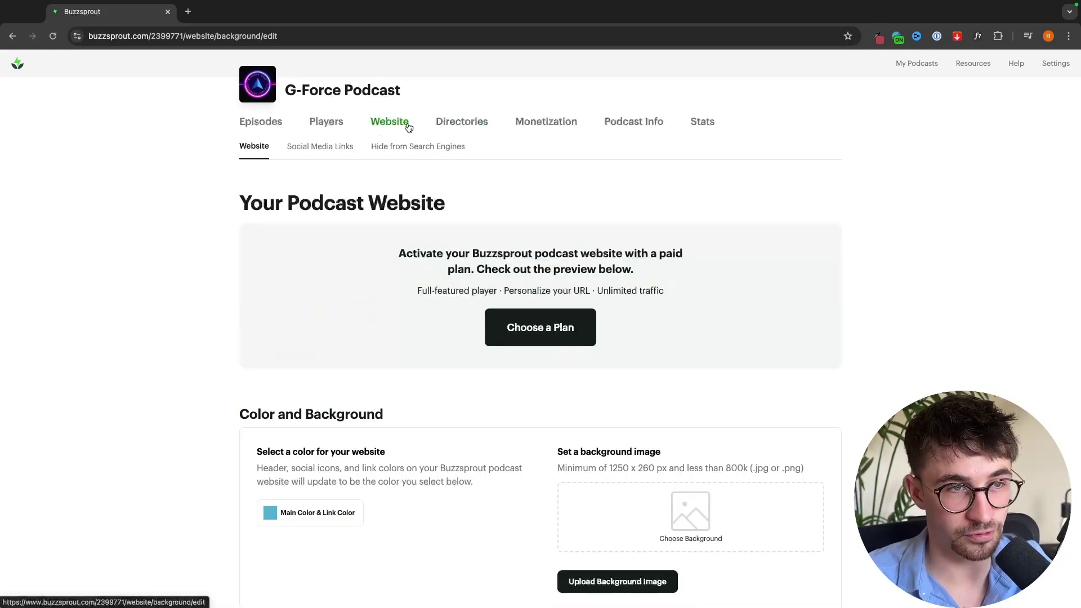
scroll(555, 338, "down", 3)
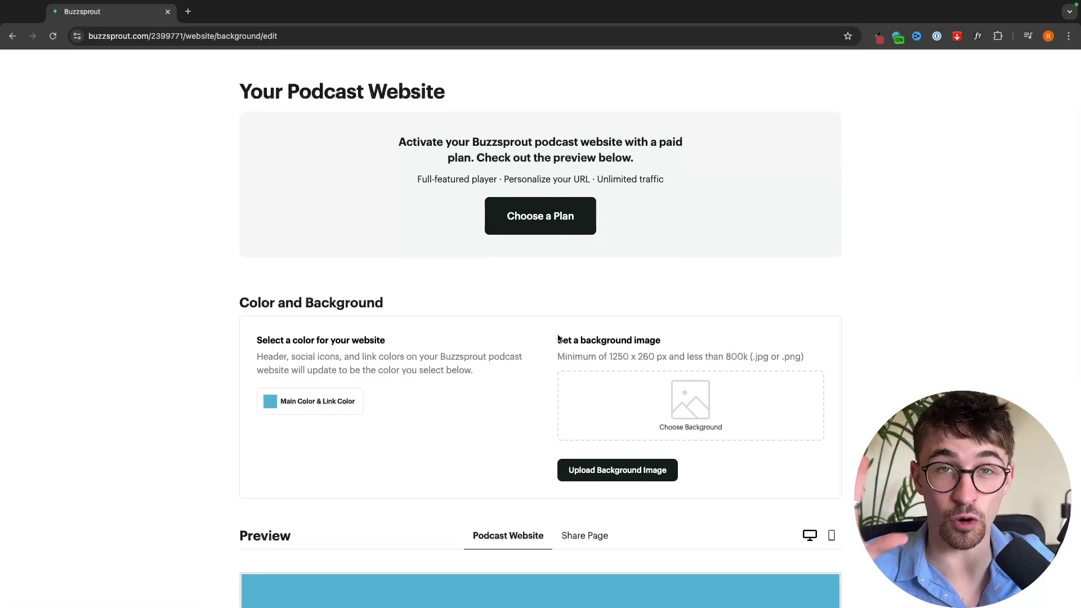
scroll(557, 338, "up", 3)
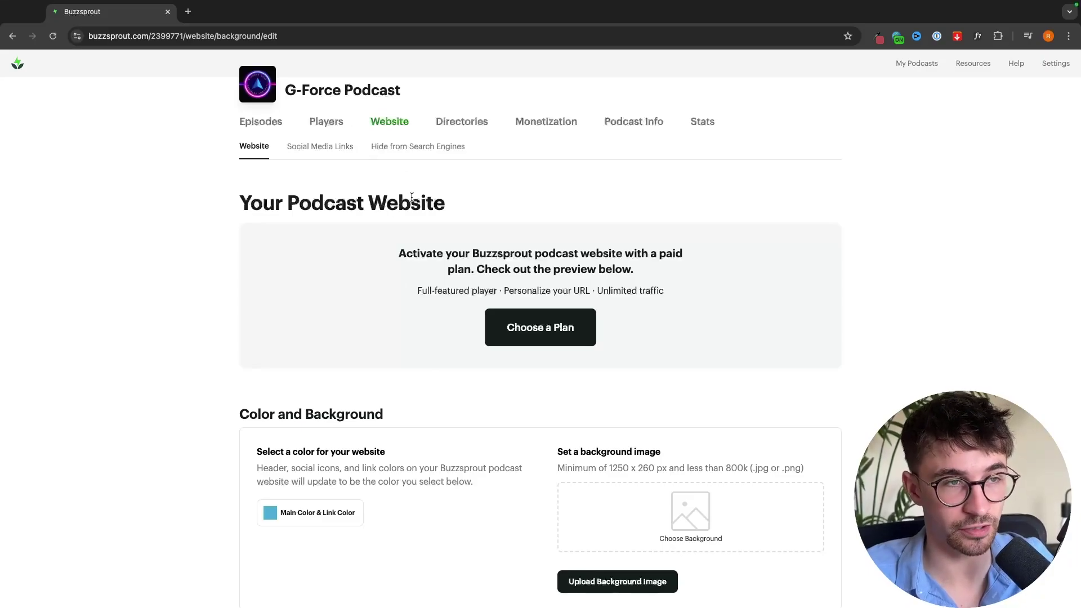
Step: Open the Players page and find the 'Multiple episodes in one player' embed section and its paste instructions
left_click(331, 127)
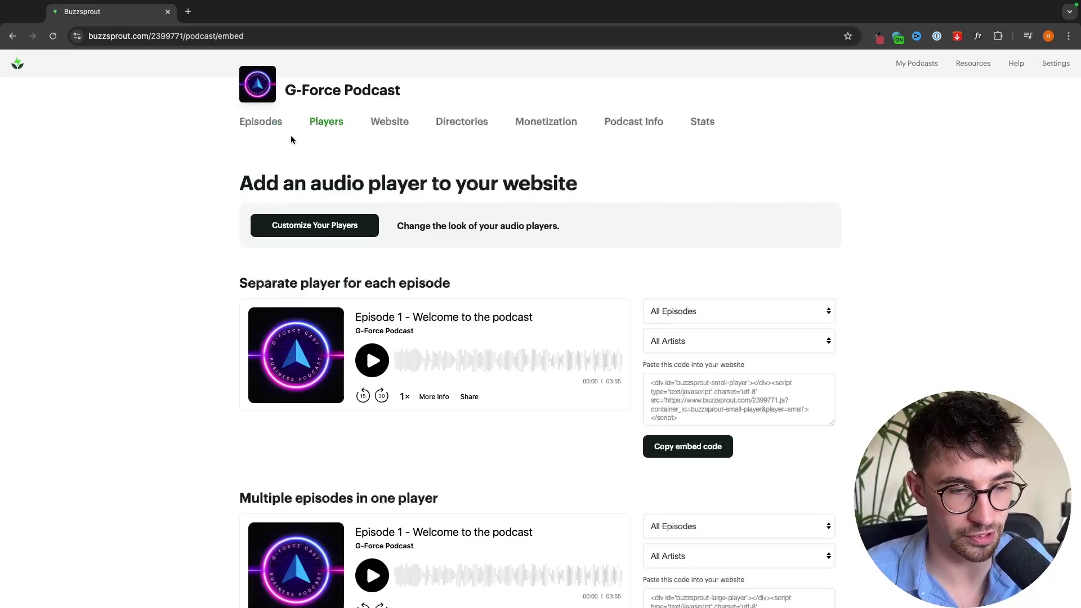
scroll(338, 225, "down", 2)
left_click_drag(225, 226, 463, 226)
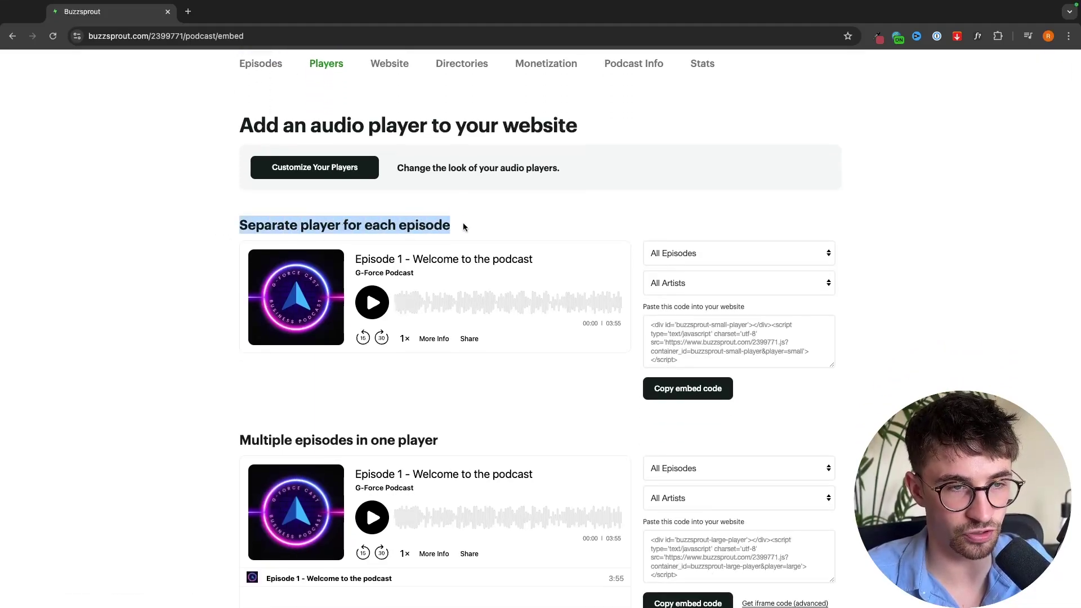
left_click_drag(210, 225, 475, 227)
scroll(487, 229, "down", 4)
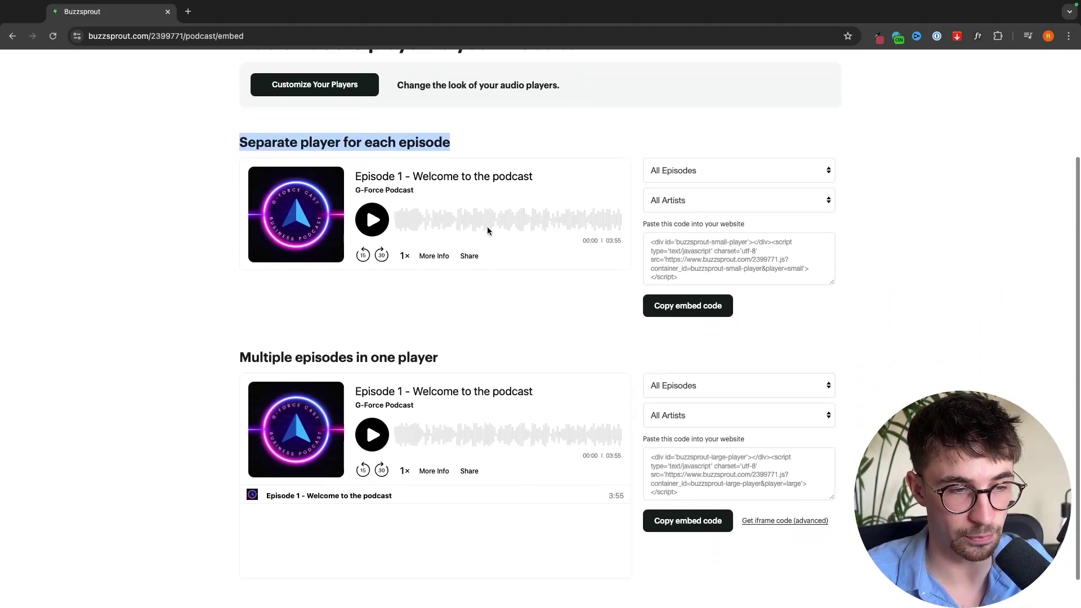
left_click_drag(234, 322, 434, 323)
left_click(636, 363)
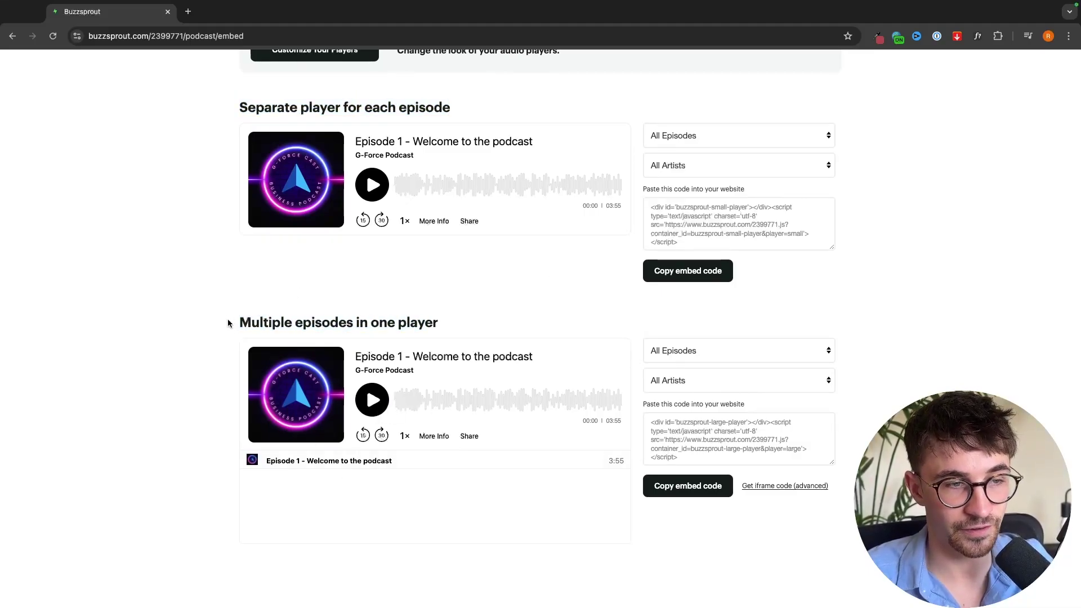
left_click_drag(228, 323, 456, 323)
left_click(457, 323)
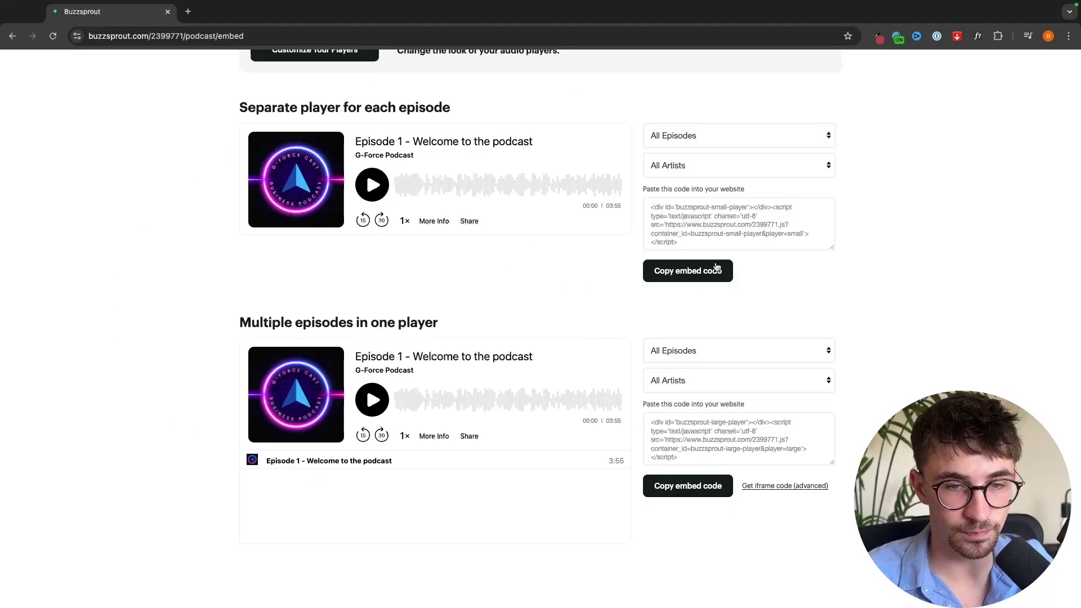
left_click_drag(643, 405, 722, 405)
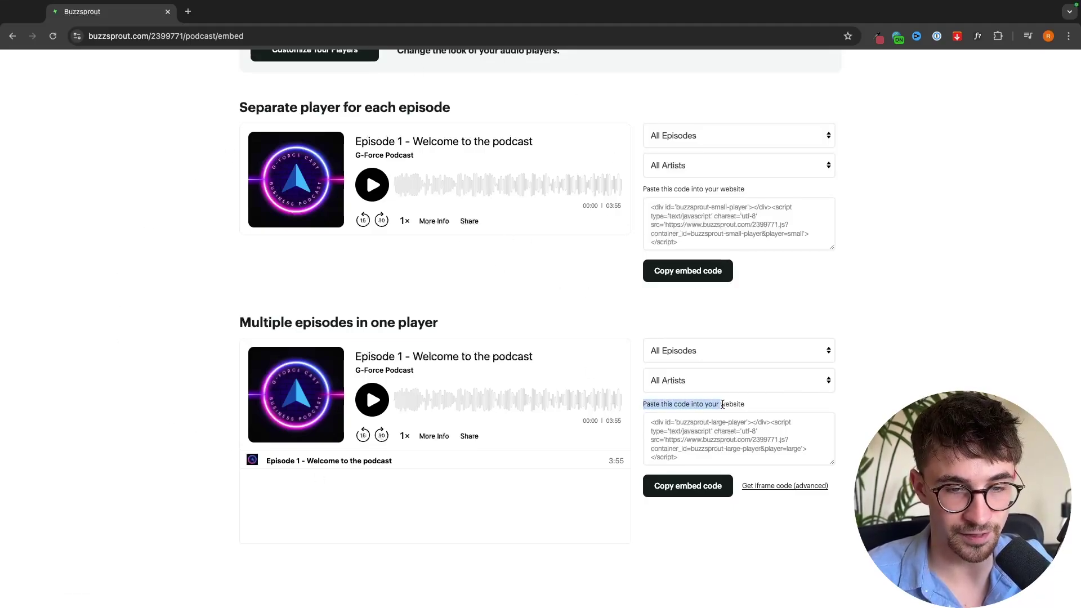
left_click(765, 407)
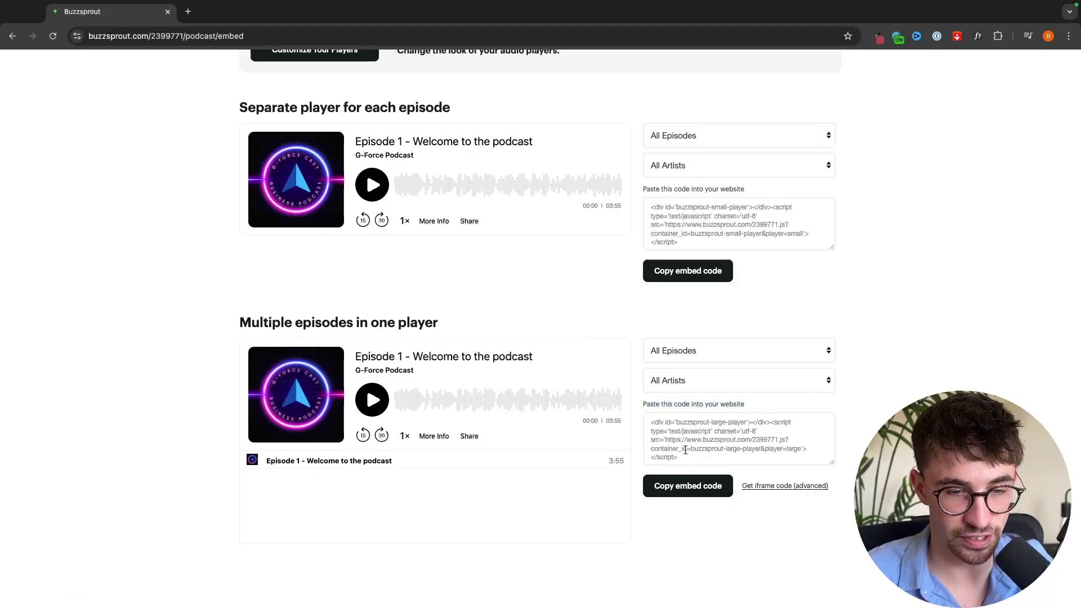
Step: Copy the embed code for the multi-episode player
left_click(672, 493)
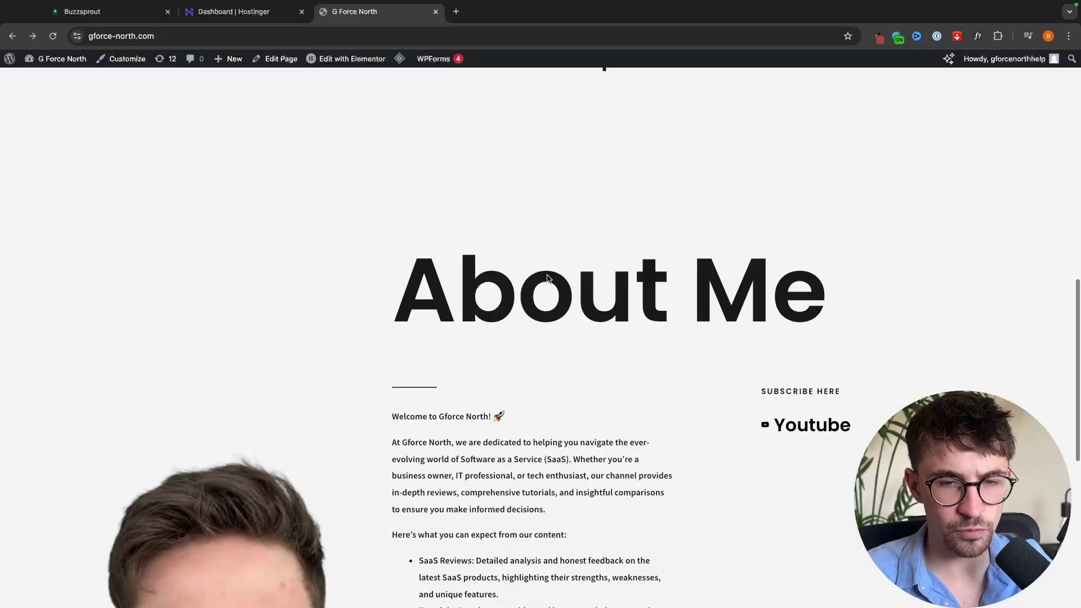
scroll(547, 278, "down", 8)
scroll(548, 277, "up", 20)
scroll(547, 277, "down", 15)
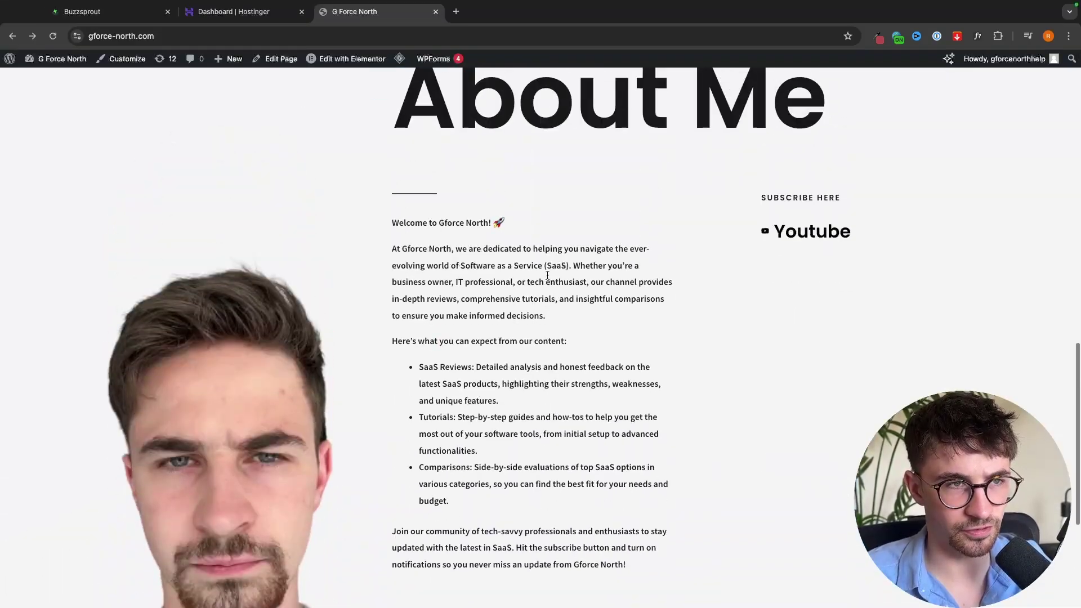
scroll(547, 275, "up", 10)
Step: In Elementor, place an HTML widget above Tutorials and paste the player embed code into it
left_click(340, 60)
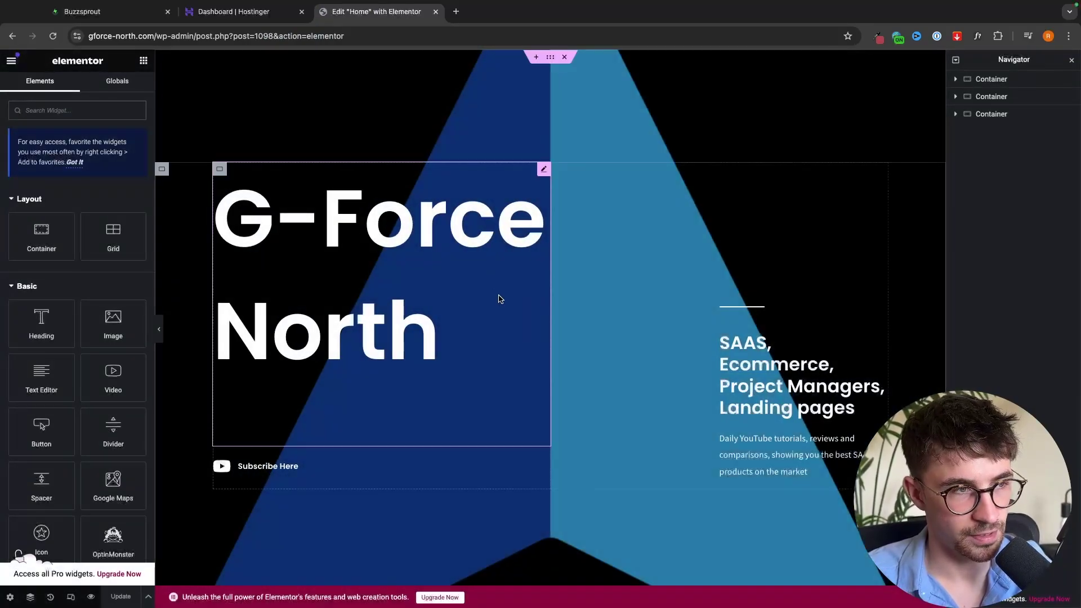
type("ht")
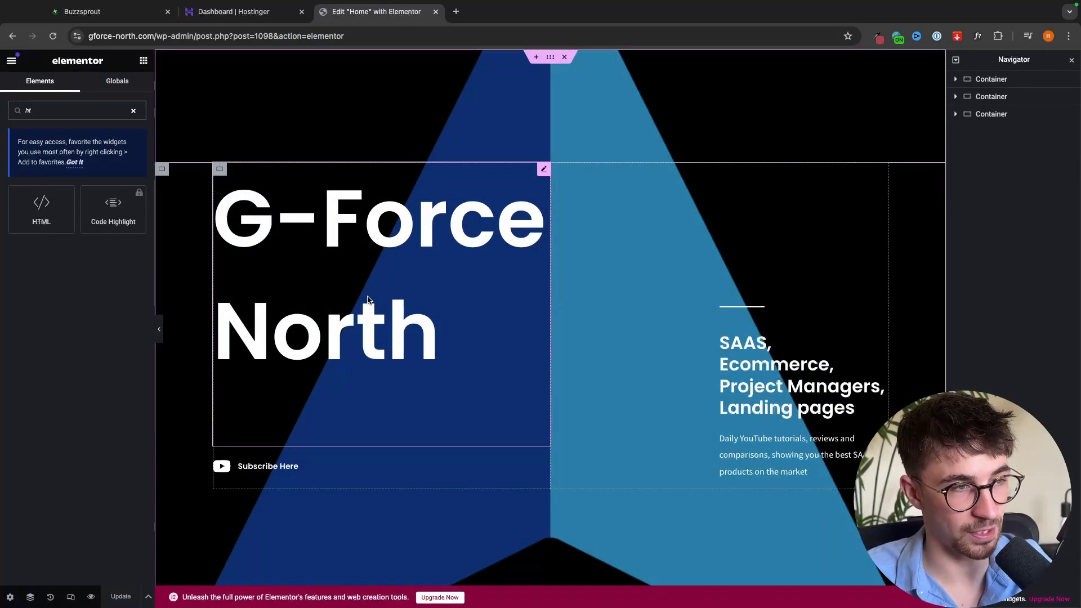
scroll(367, 297, "down", 15)
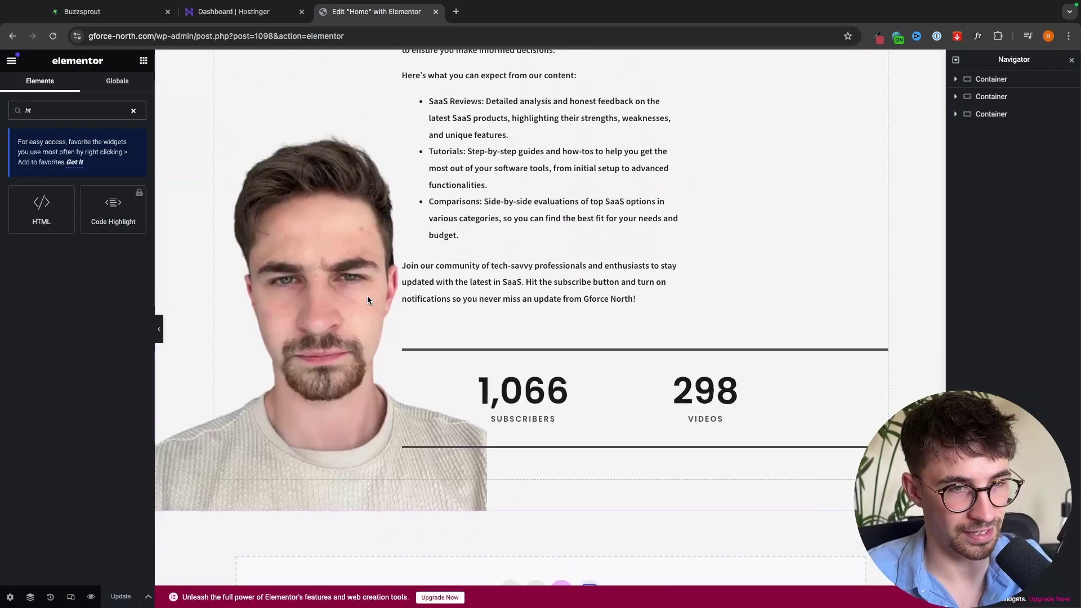
scroll(367, 295, "up", 10)
left_click_drag(41, 208, 544, 184)
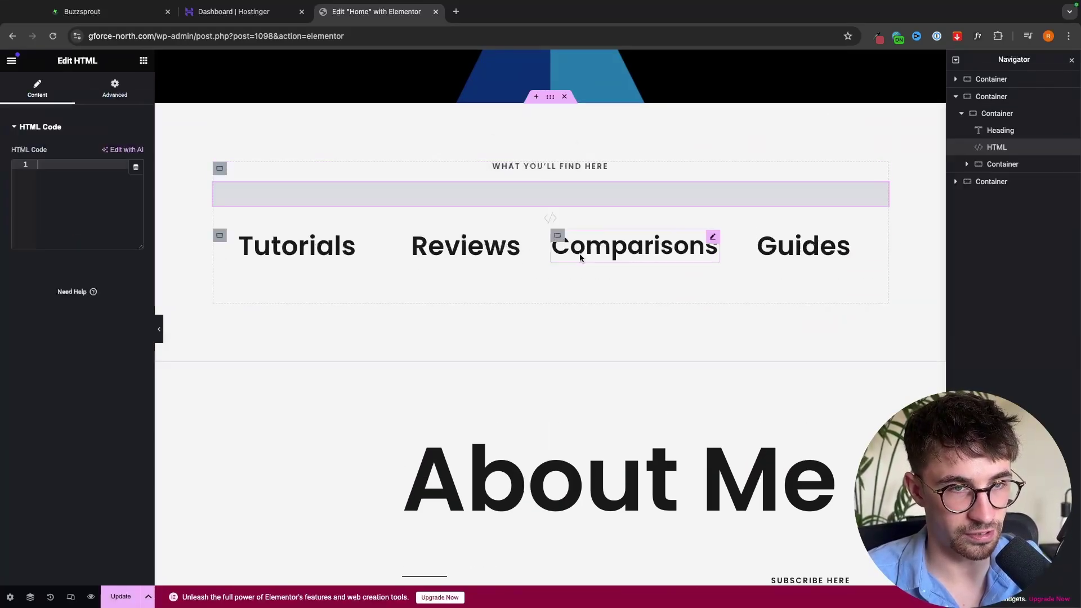
left_click(56, 178)
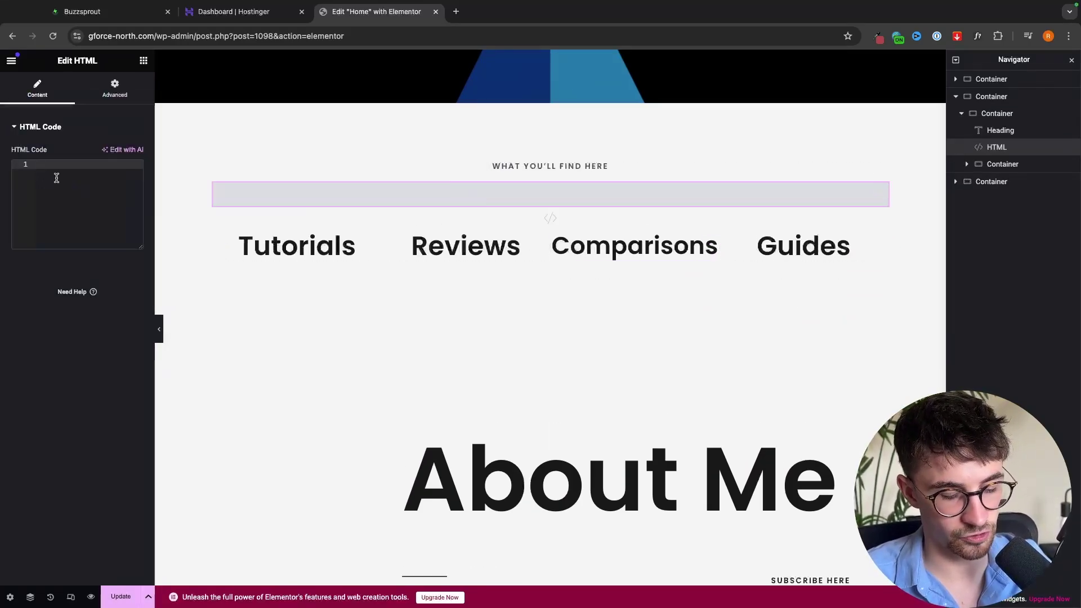
key("ctrl+v")
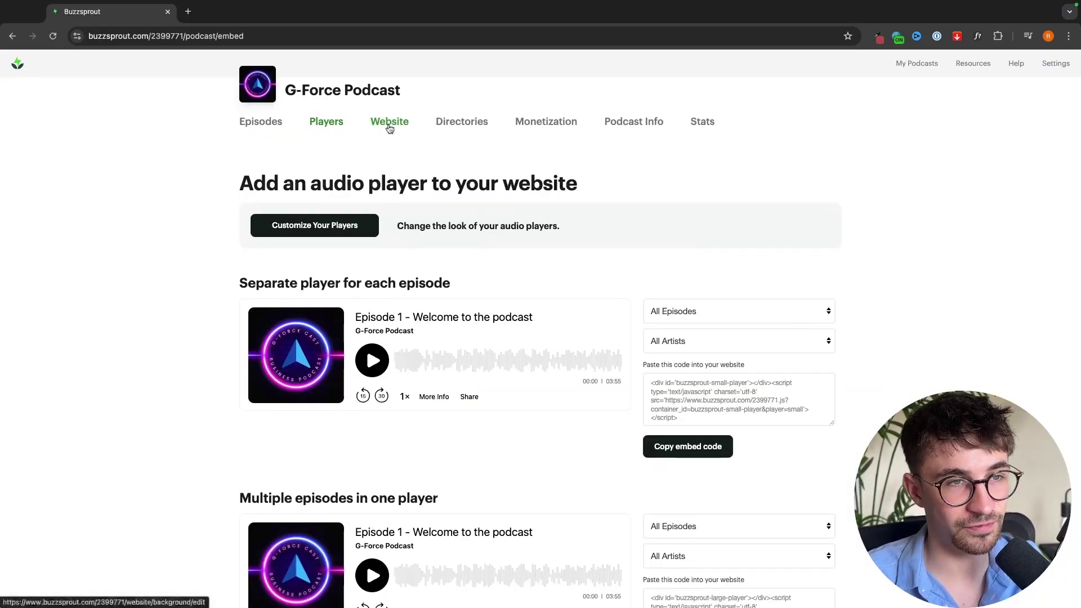
Step: Open the podcast Website settings and view the paid plans, including Hosted Website in the $12 plan
left_click(388, 120)
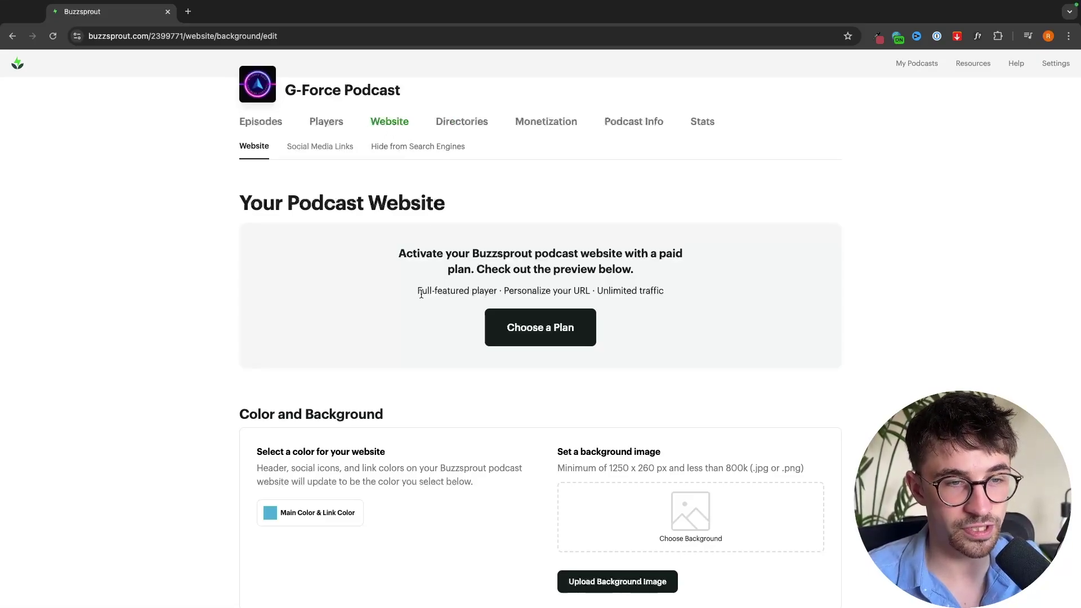
left_click_drag(420, 291, 670, 292)
left_click(555, 333)
scroll(555, 336, "down", 5)
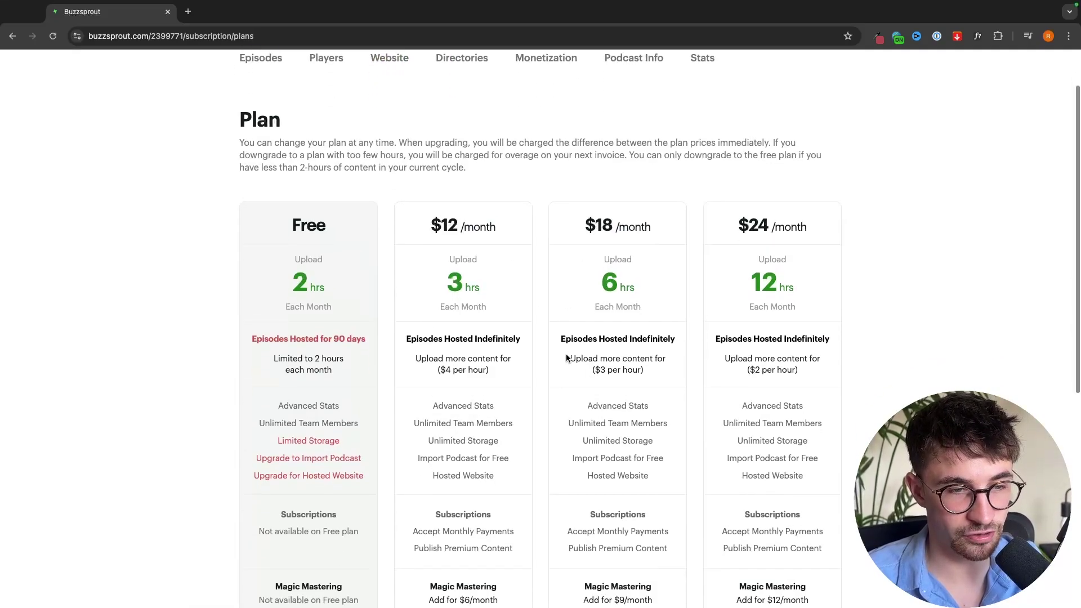
left_click_drag(430, 388, 526, 387)
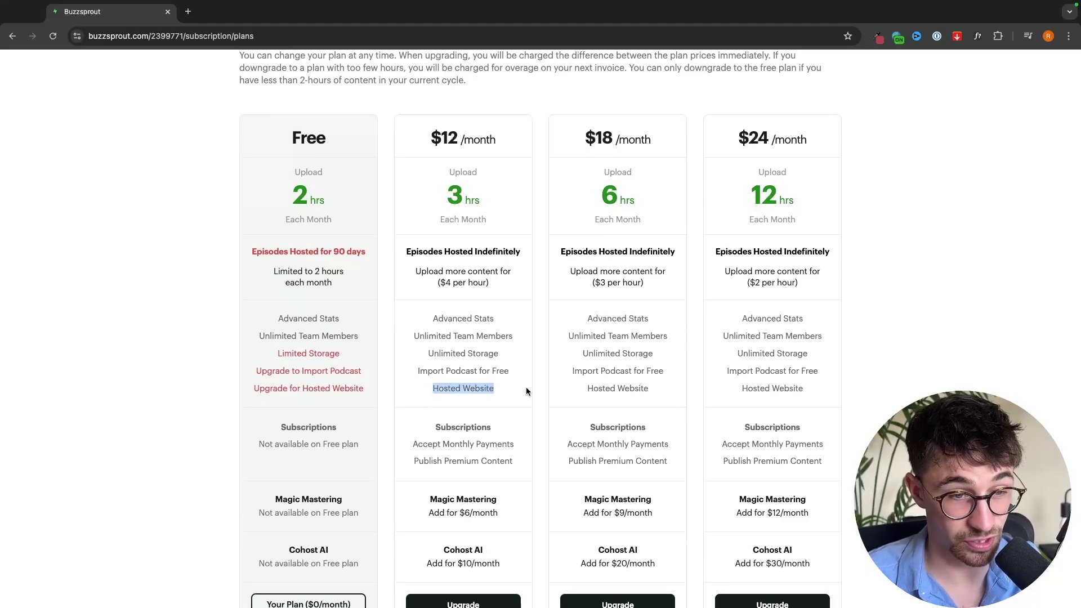
left_click(526, 386)
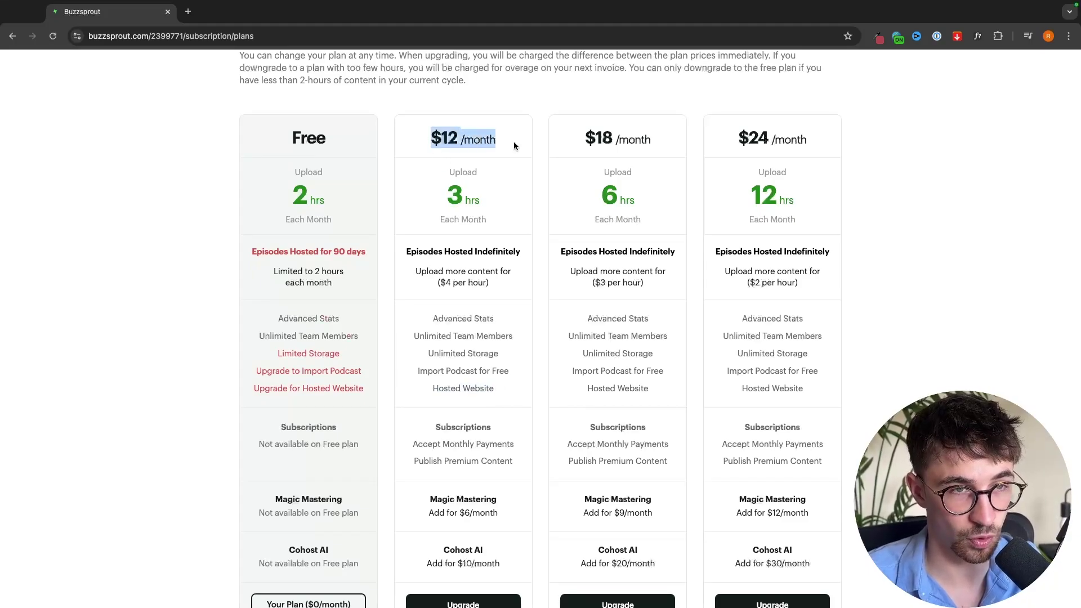
Step: Scroll through the podcast website preview
scroll(514, 146, "left", 10)
scroll(544, 223, "down", 5)
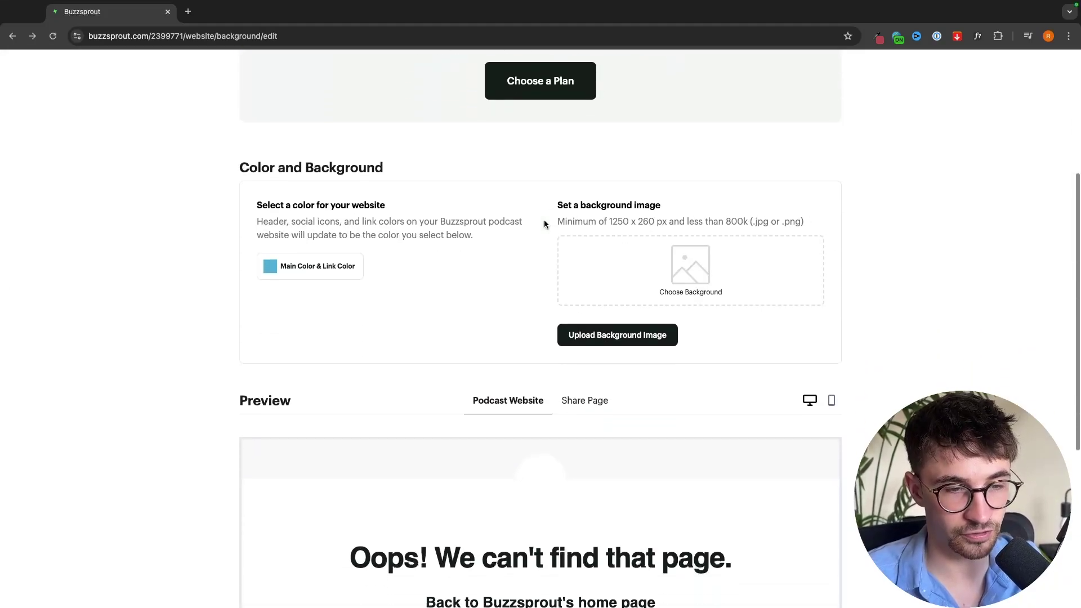
scroll(543, 223, "down", 1)
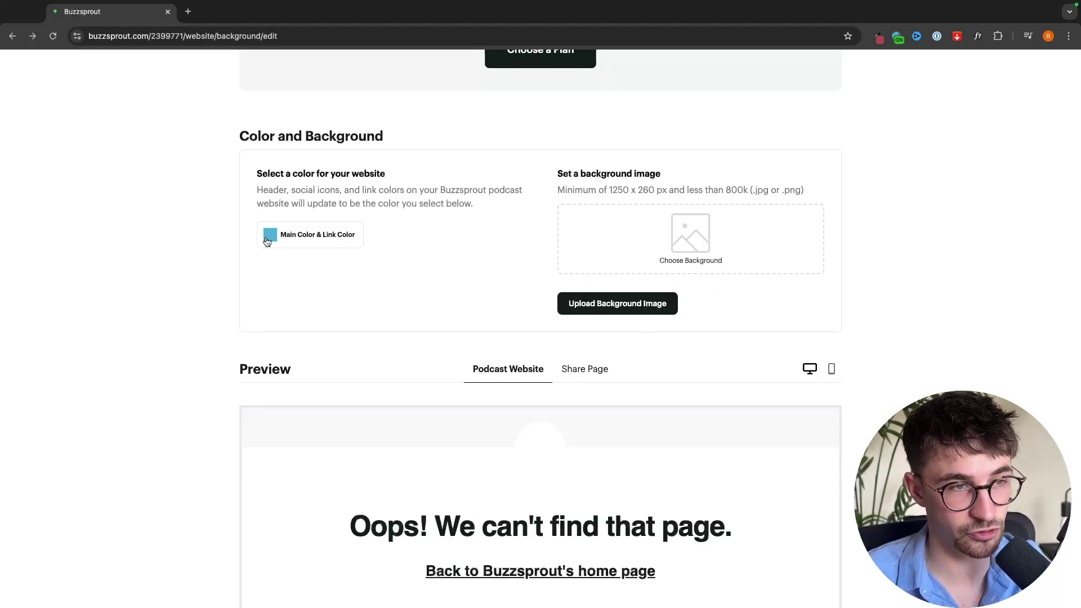
scroll(292, 259, "down", 8)
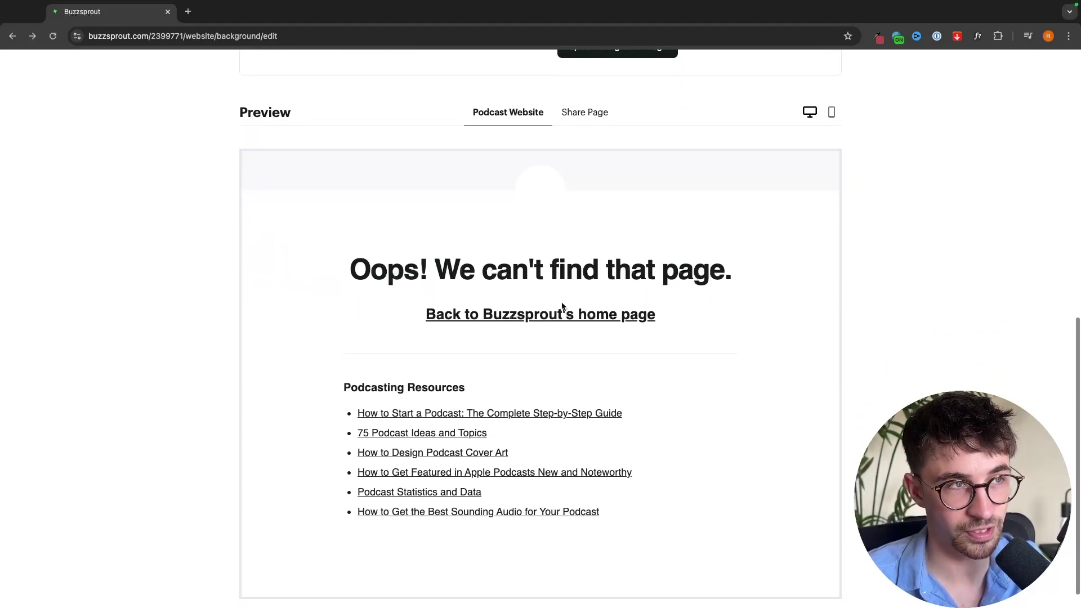
scroll(562, 306, "down", 1)
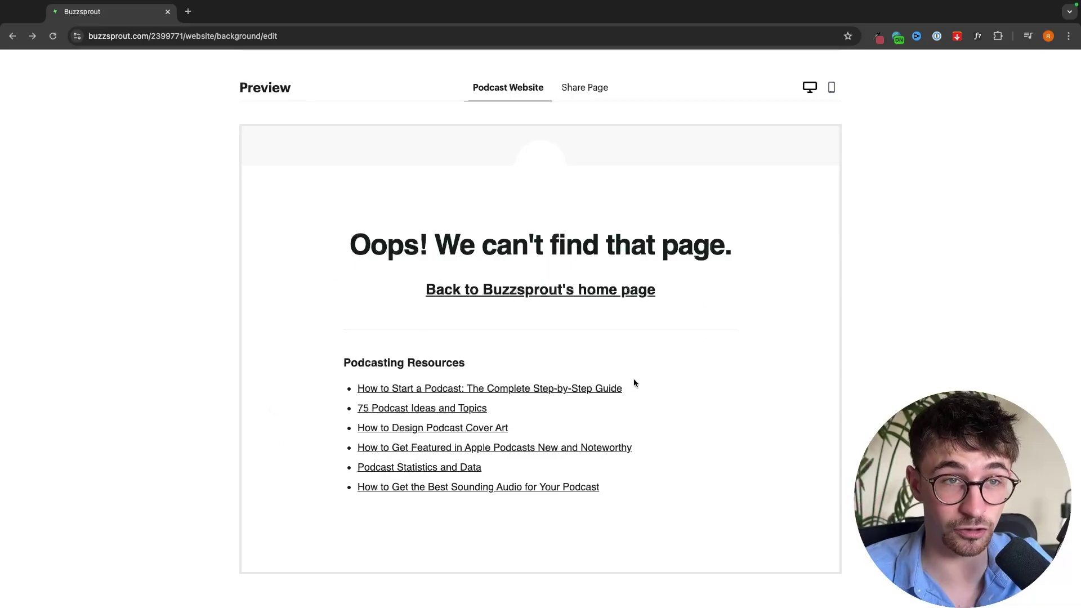
scroll(633, 383, "up", 20)
scroll(643, 377, "down", 1)
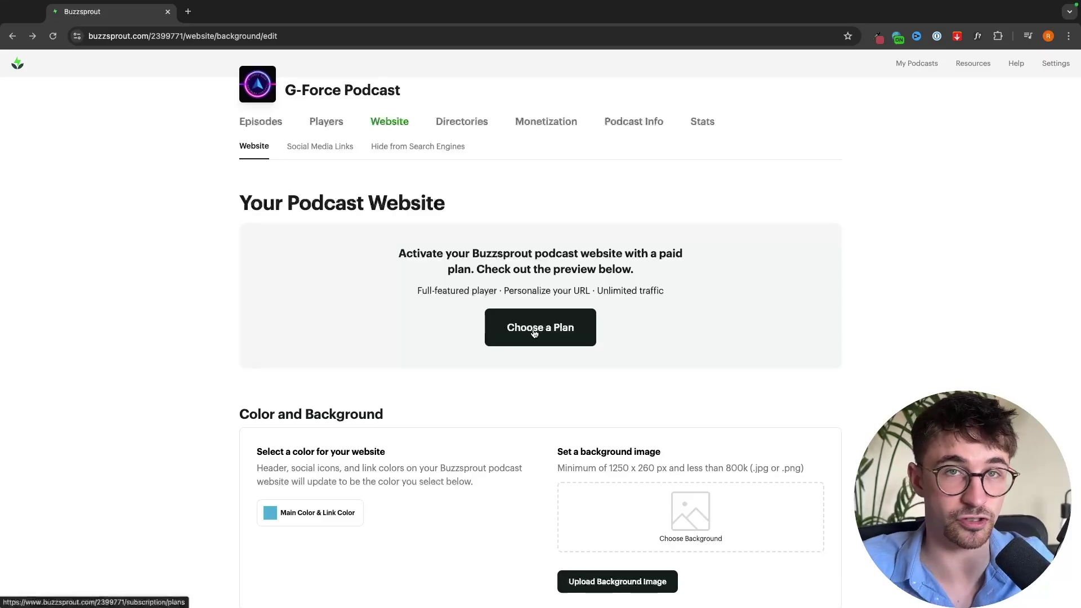
Step: Open Monetization Subscriptions and review its monthly listener payments and subscriber-only content benefits
left_click(536, 130)
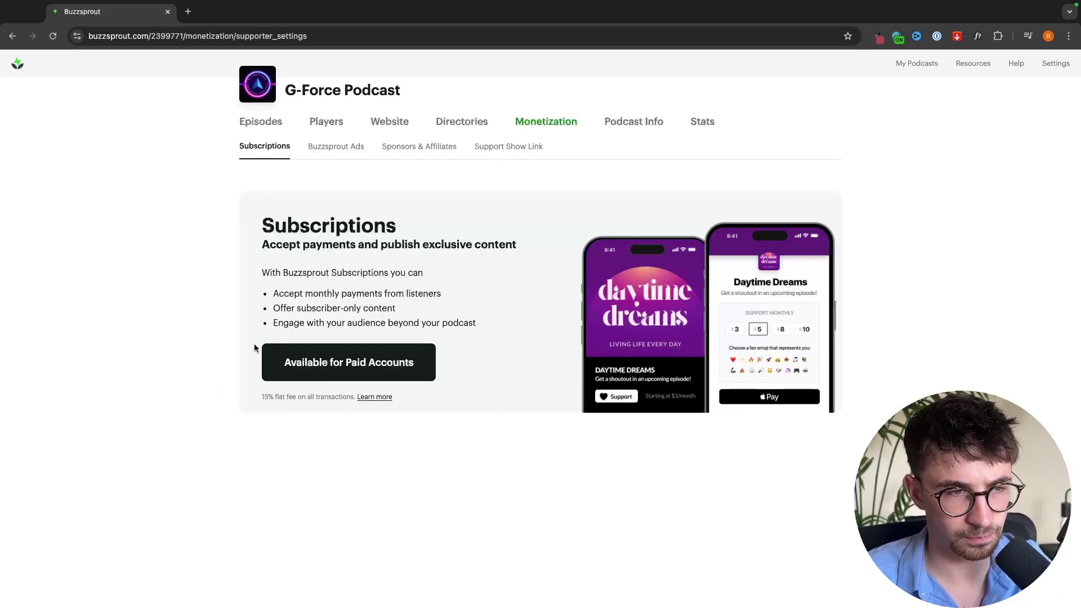
left_click_drag(271, 232, 442, 235)
left_click(403, 239)
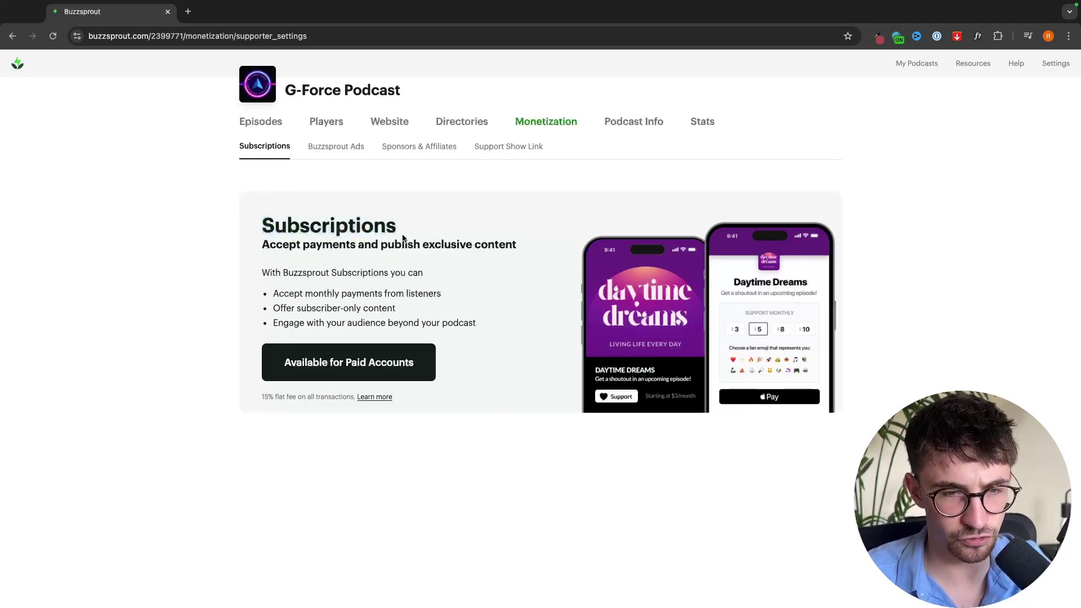
left_click_drag(274, 293, 455, 299)
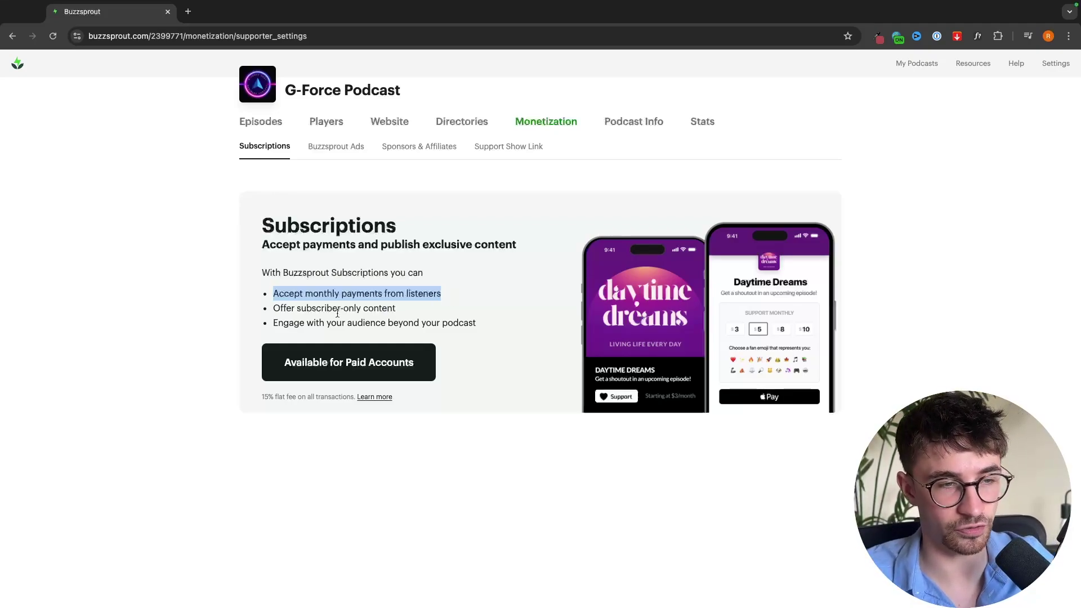
left_click_drag(273, 309, 408, 312)
left_click(416, 311)
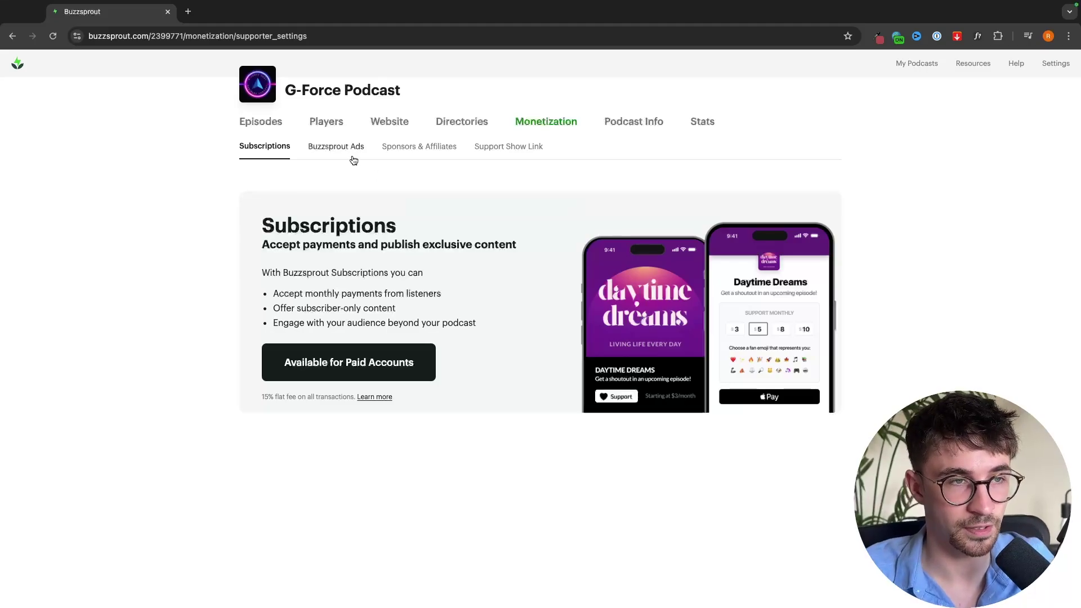
Step: Open the Buzzsprout Ads page and scroll through its 'Get paid with Buzzsprout Ads' benefits
left_click(336, 149)
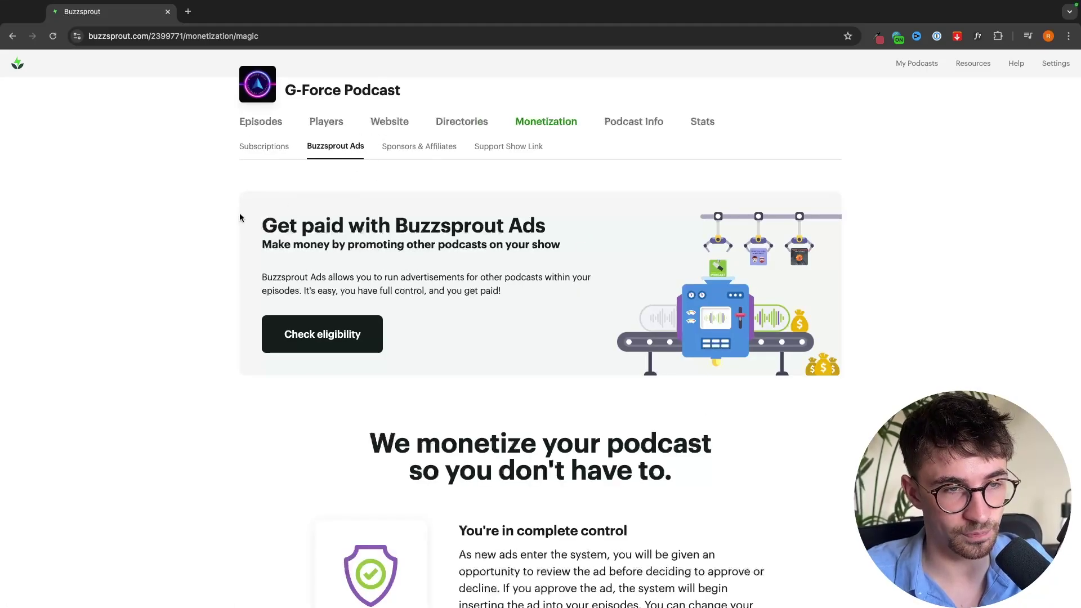
left_click_drag(241, 218, 582, 218)
left_click(582, 218)
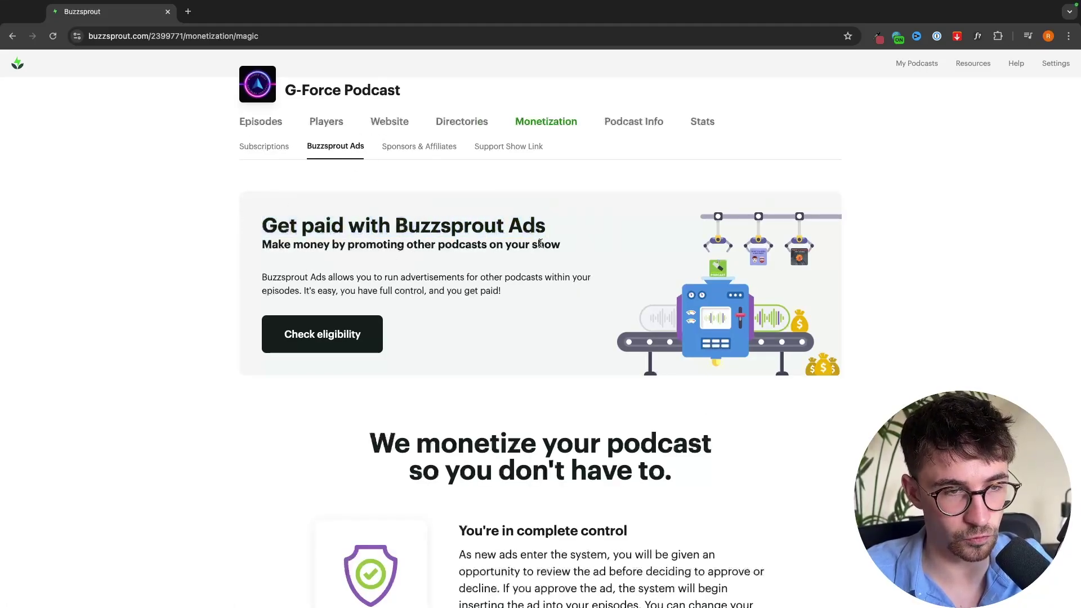
scroll(603, 287, "down", 2)
scroll(603, 287, "up", 2)
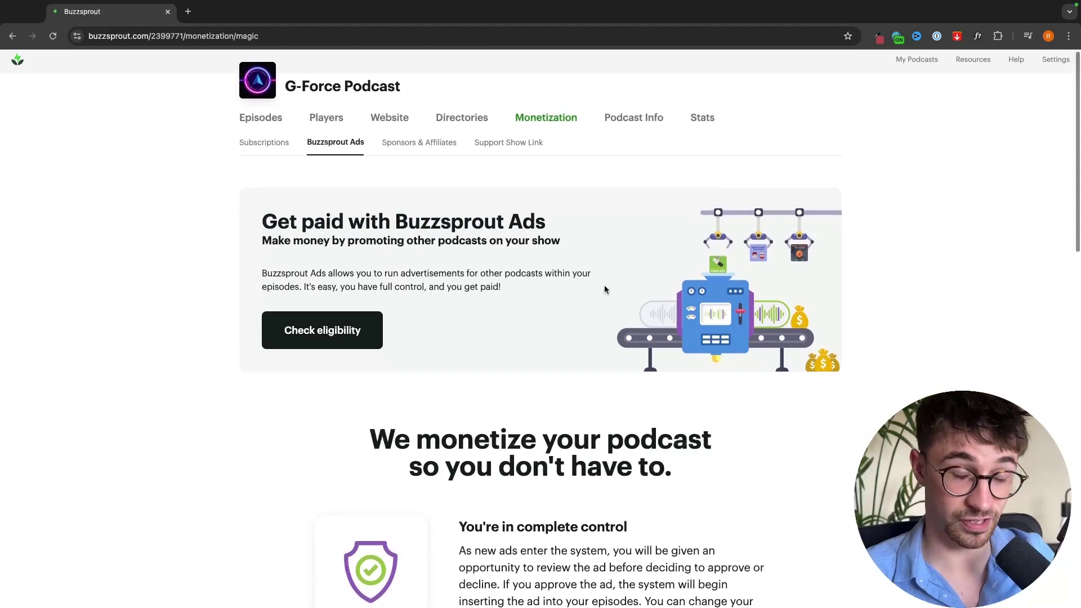
scroll(603, 289, "down", 3)
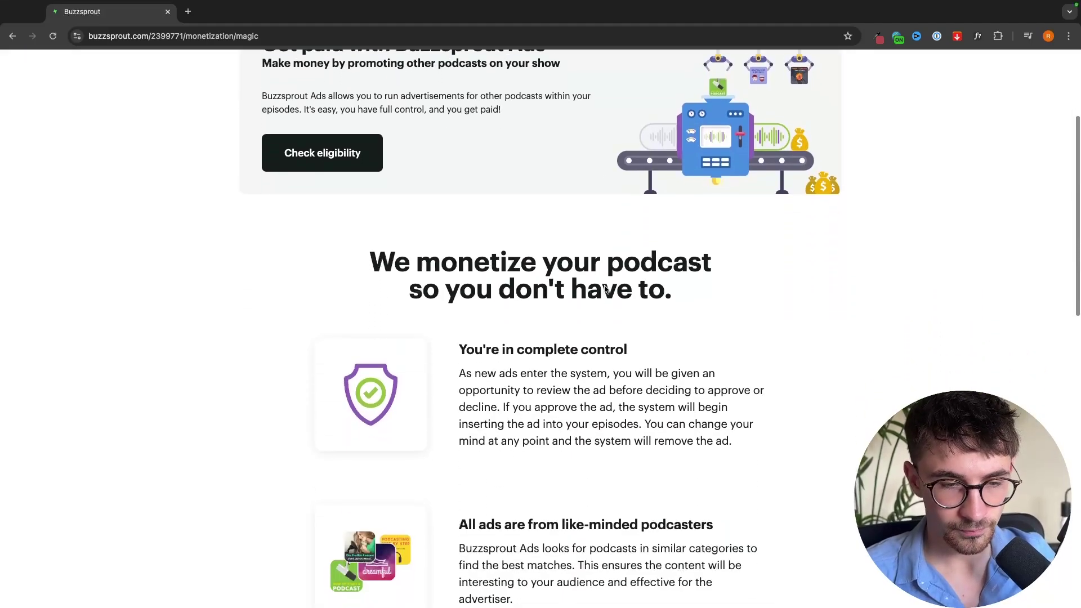
scroll(604, 288, "down", 4)
scroll(604, 286, "up", 1)
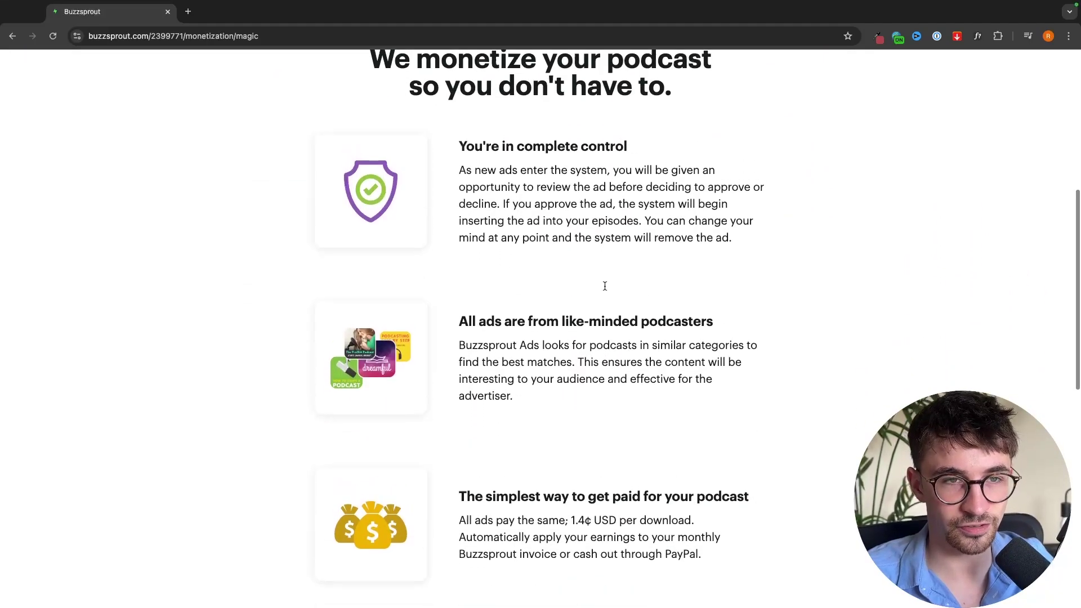
scroll(604, 287, "up", 7)
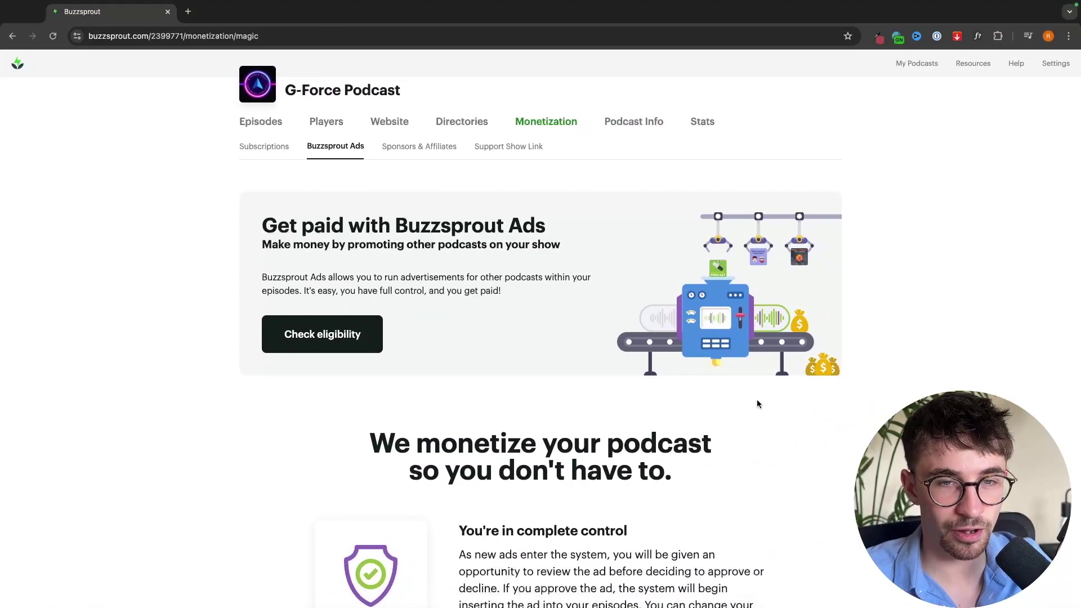
Step: Find the 1.4¢ USD per download payout rate, then return to the top
scroll(757, 401, "down", 5)
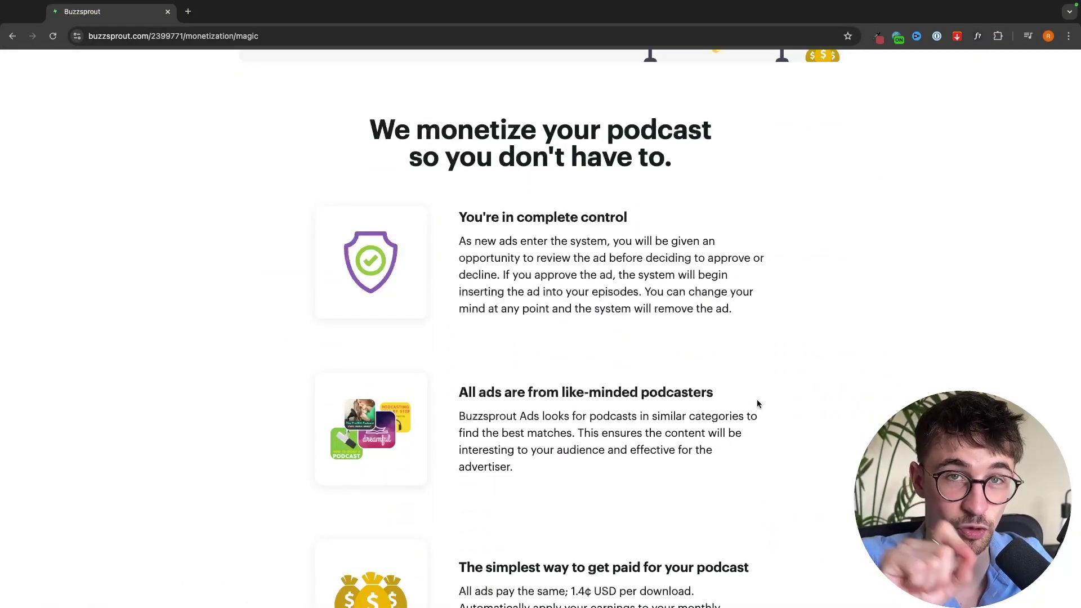
scroll(757, 403, "down", 3)
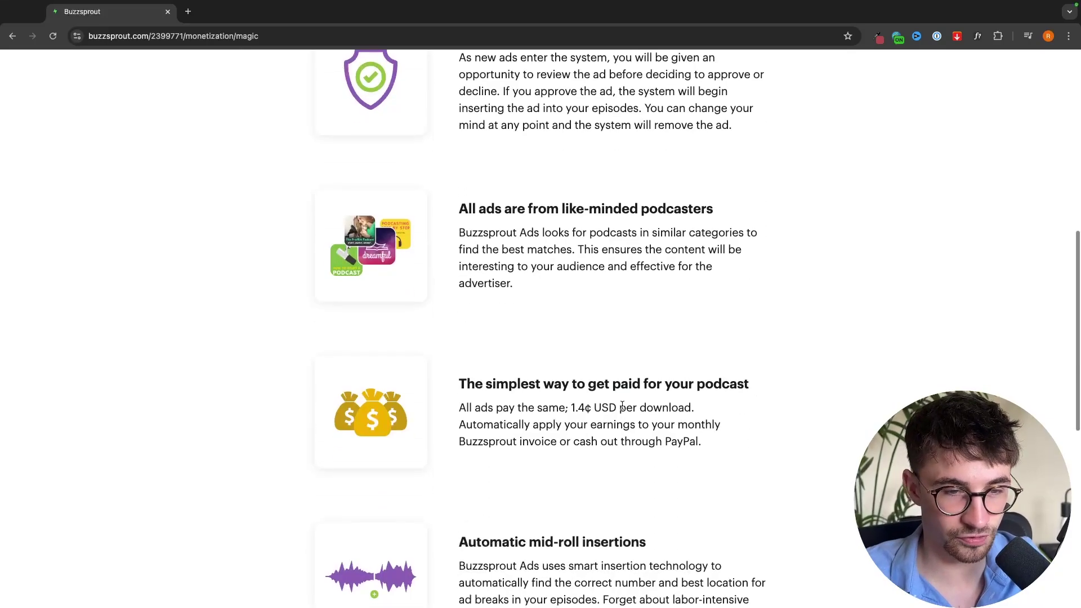
left_click_drag(570, 407, 696, 409)
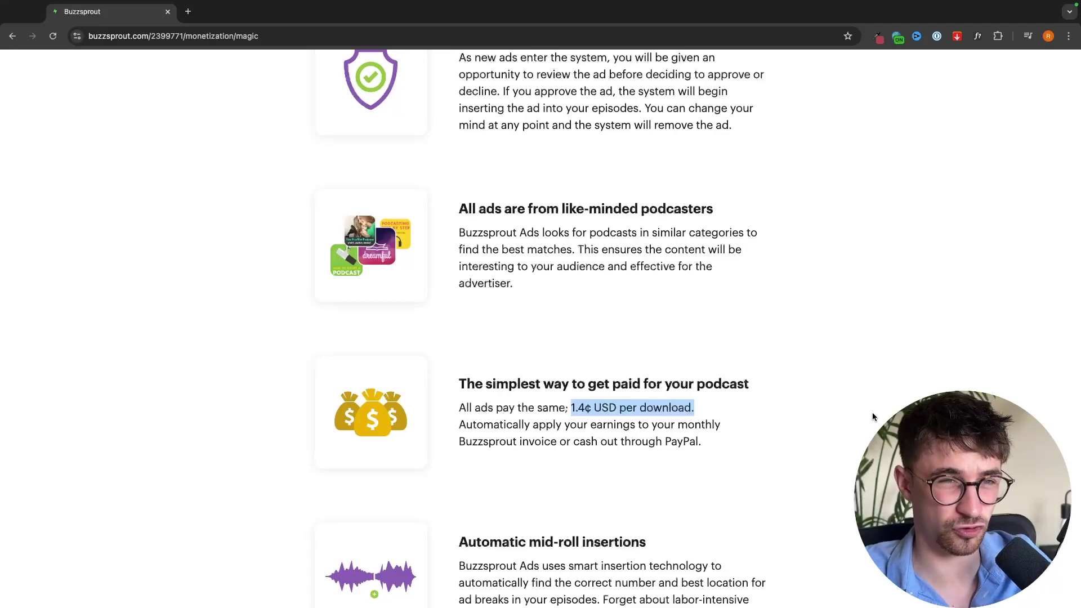
left_click(876, 375)
scroll(498, 263, "up", 10)
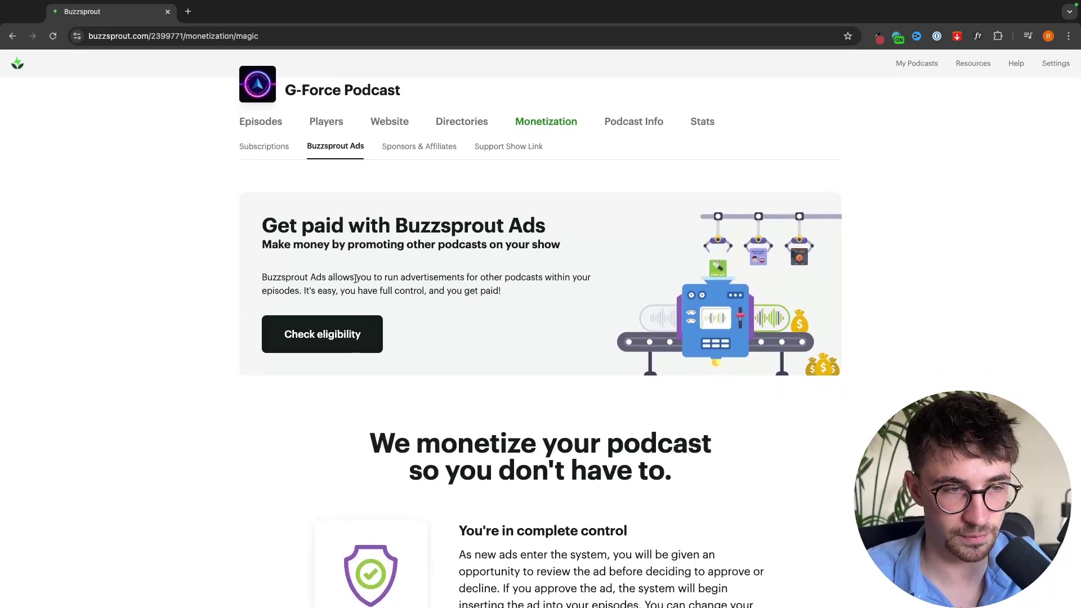
Step: Open the Sponsors & Affiliates page and read its description
left_click(418, 148)
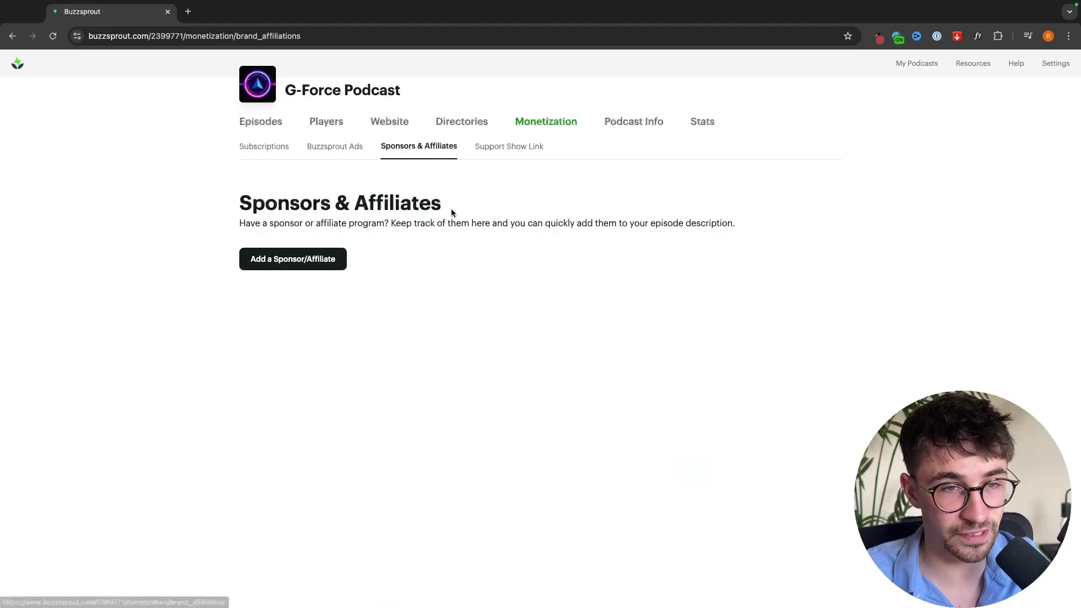
left_click_drag(229, 221, 758, 228)
left_click(299, 228)
Step: Start a new sponsor/affiliate entry, discard it unsaved, and open the Stats overview
left_click(288, 260)
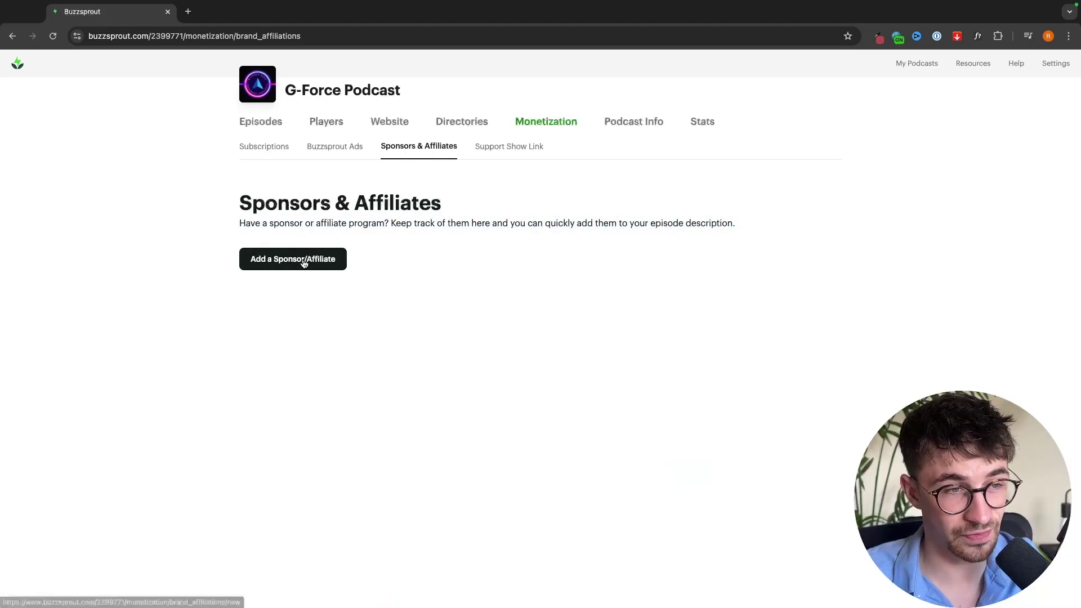
scroll(285, 275, "down", 2)
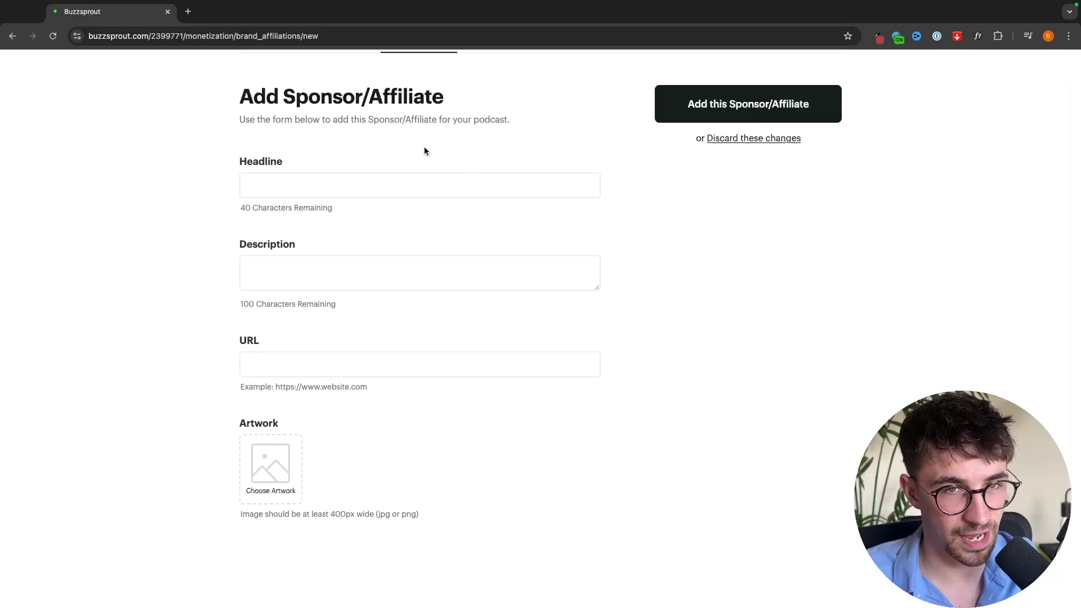
scroll(276, 415, "up", 2)
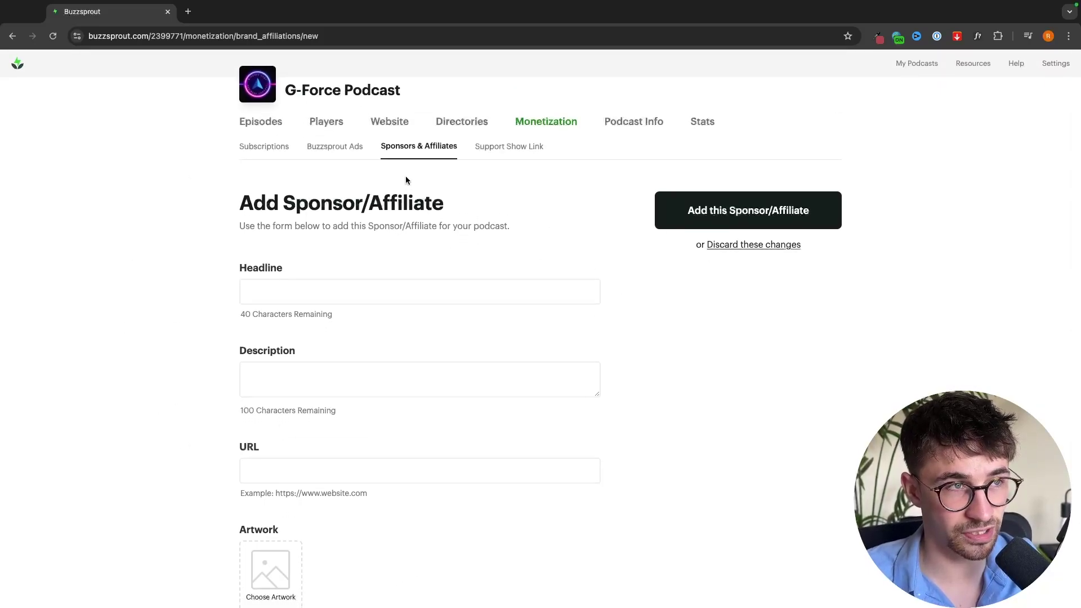
left_click(726, 245)
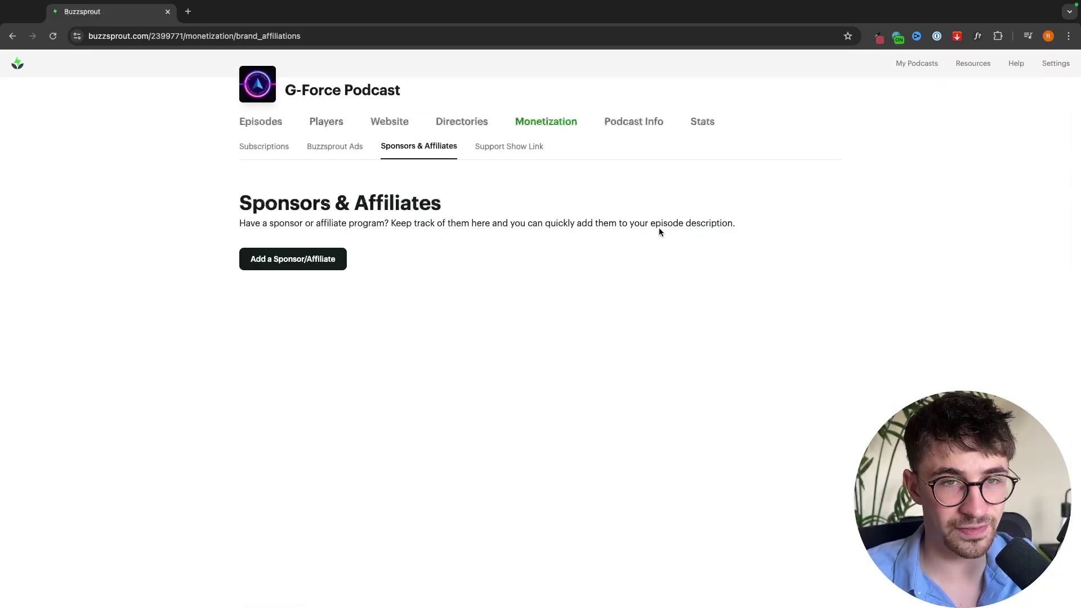
left_click(704, 126)
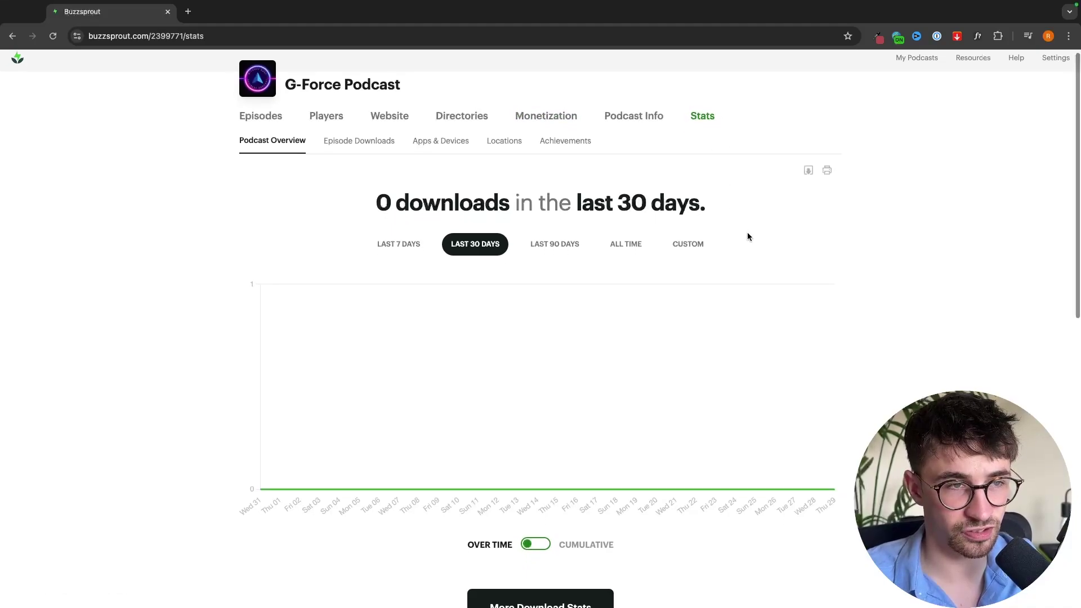
Step: Switch the downloads overview between Last 7 Days, Last 90 Days and All Time
scroll(849, 248, "down", 1)
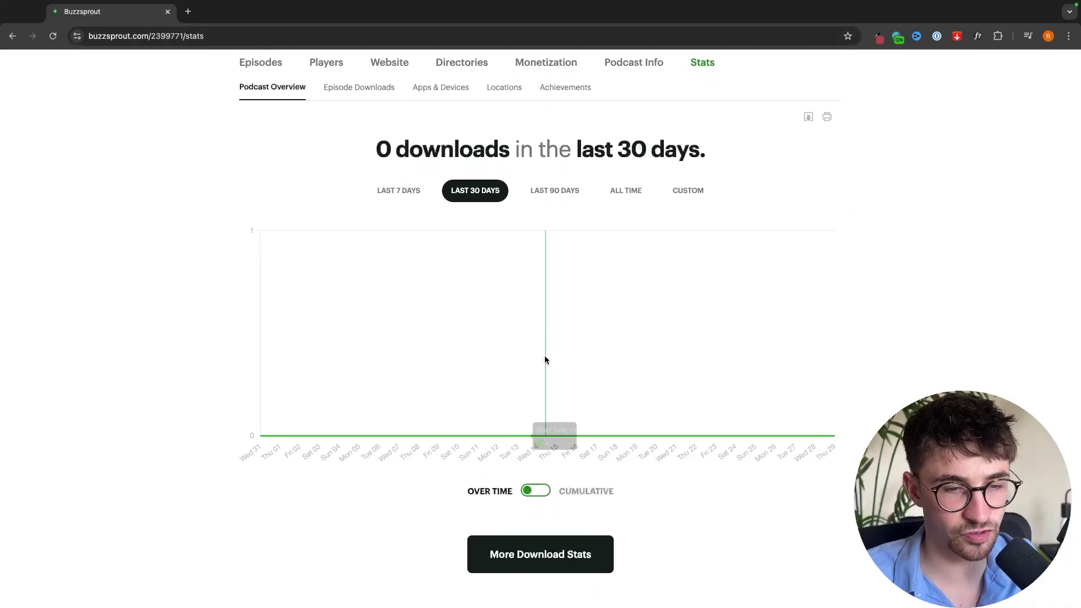
scroll(606, 376, "down", 1)
scroll(537, 145, "up", 1)
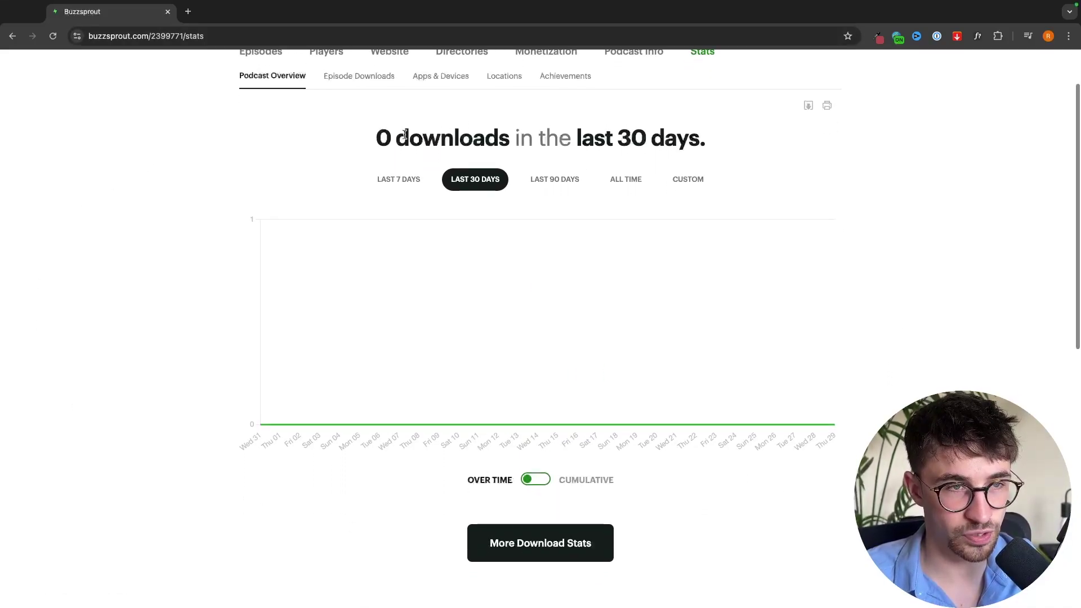
left_click_drag(375, 139, 670, 141)
left_click(485, 166)
left_click(415, 177)
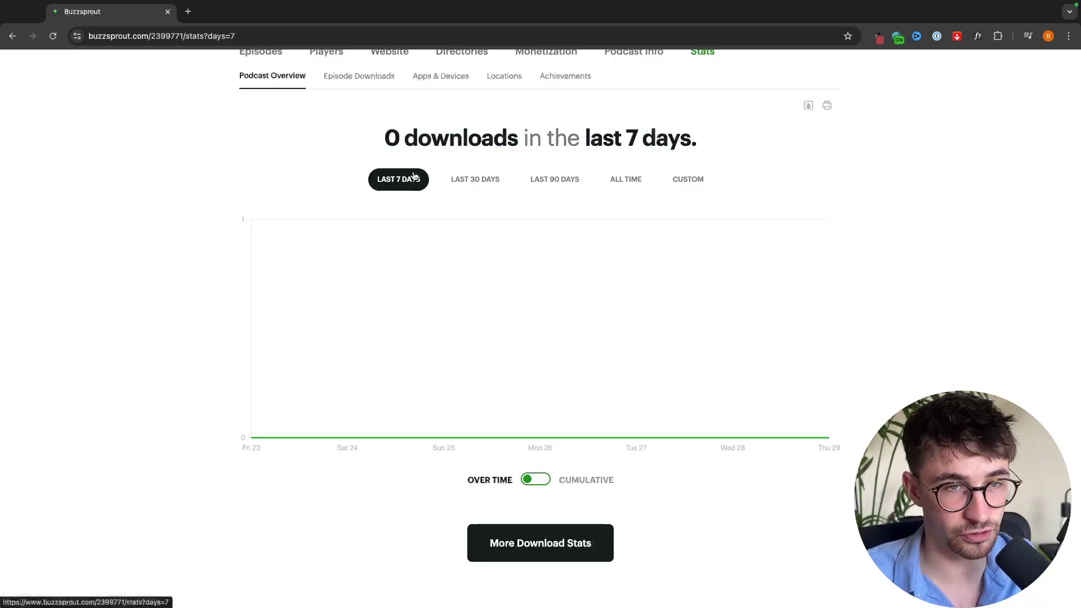
left_click(560, 185)
left_click(641, 191)
scroll(675, 237, "down", 10)
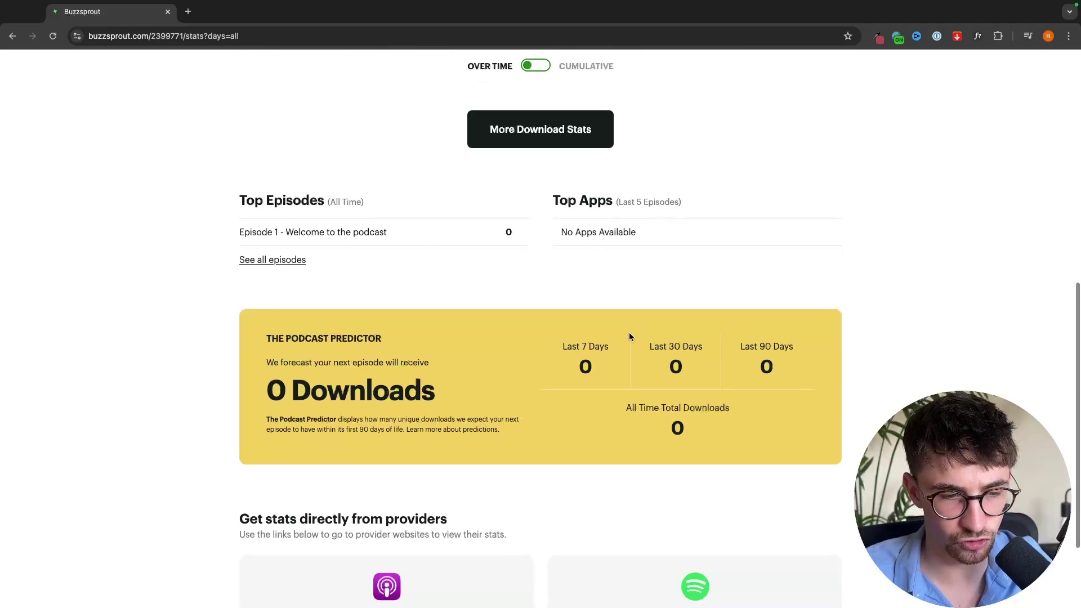
scroll(629, 333, "up", 10)
Step: View the Episode Downloads, Apps & Devices, then Locations stats pages
left_click(355, 157)
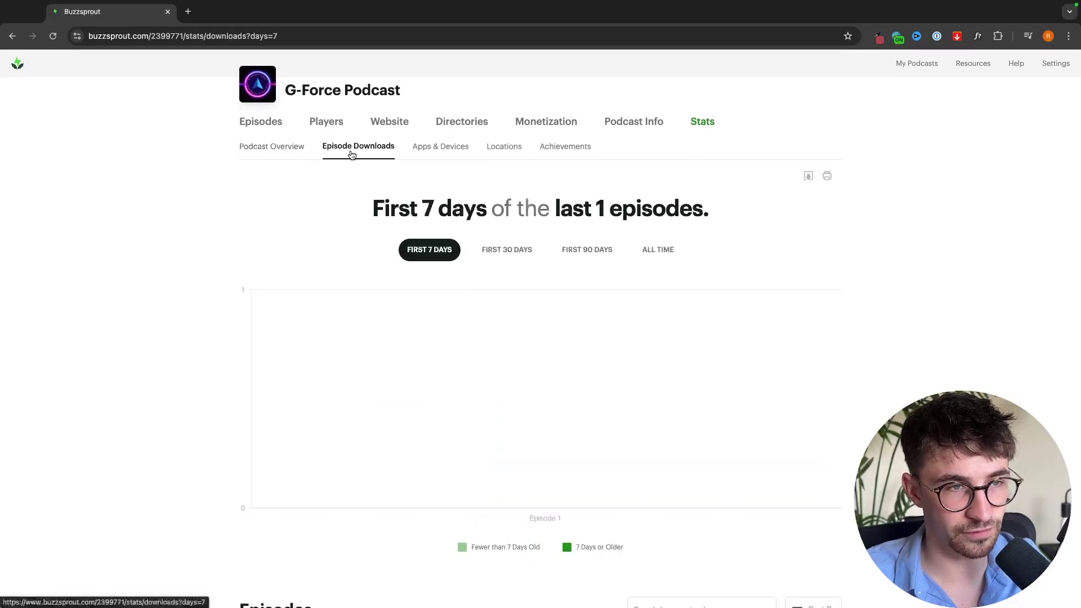
scroll(374, 186, "down", 1)
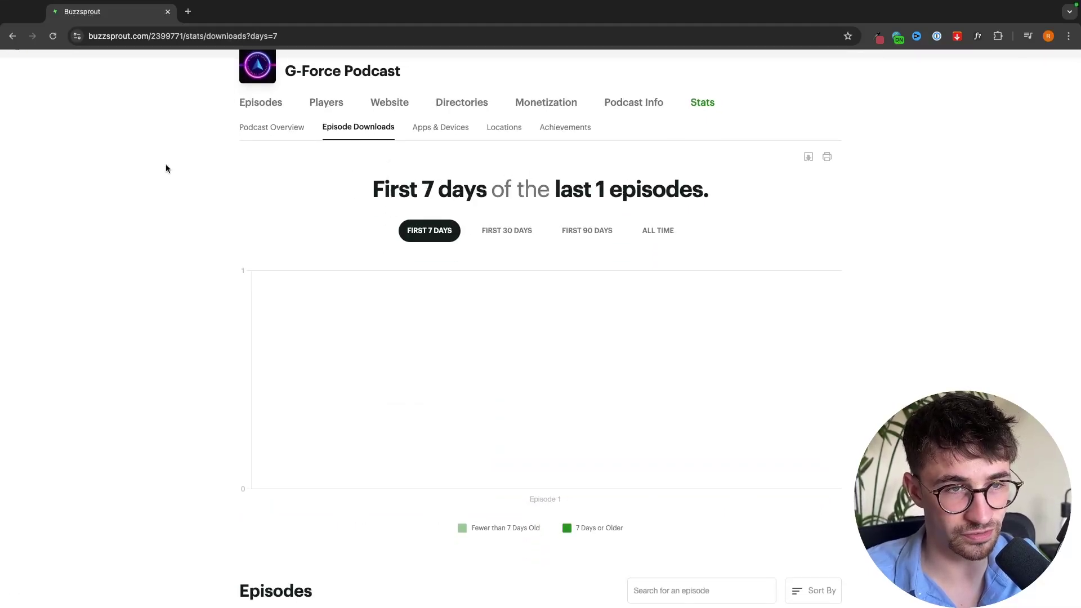
left_click(441, 128)
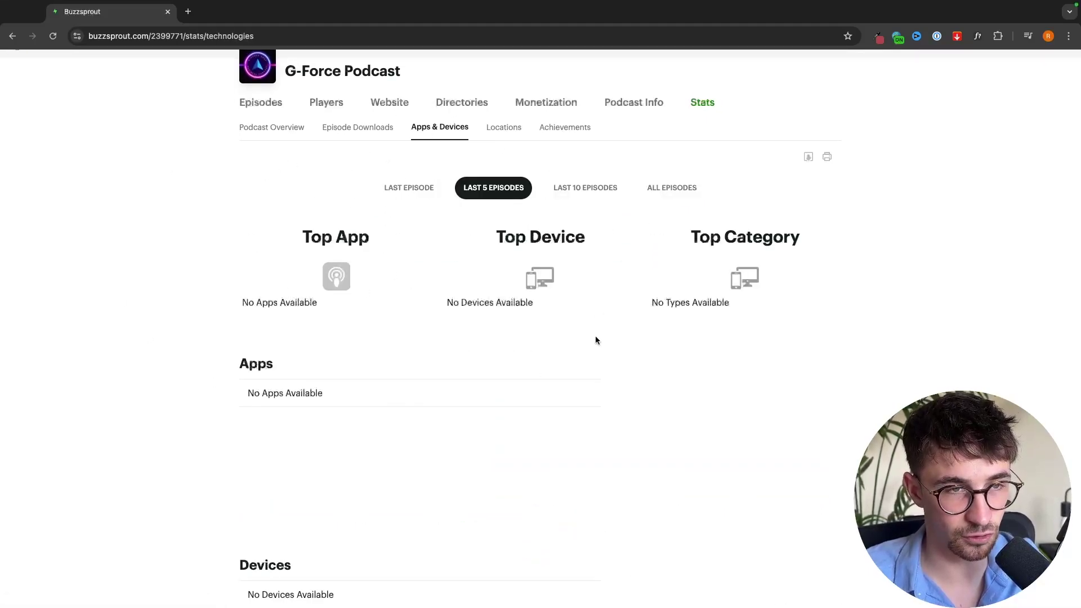
left_click(511, 134)
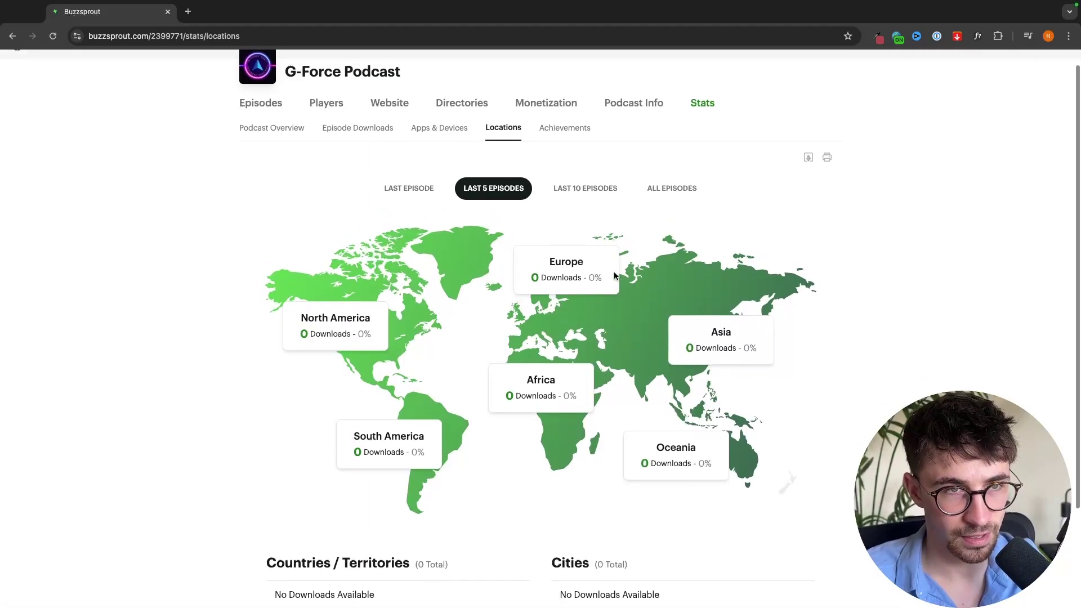
scroll(713, 97, "up", 1)
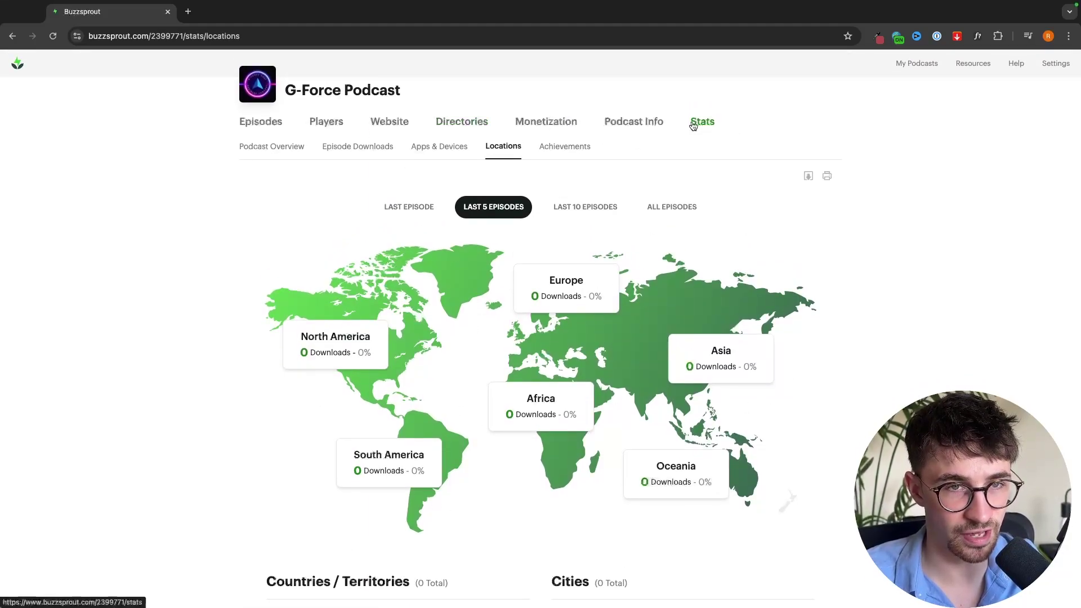